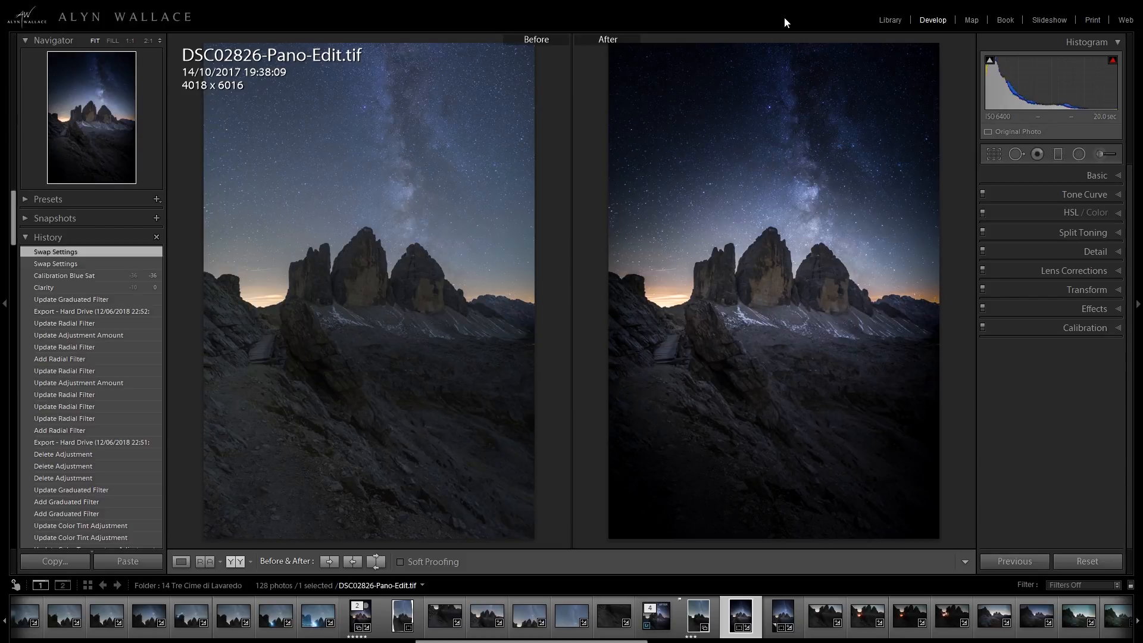
Step: Open the Pano folder inside 14 Tre Cime di Lavaredo in the Library and enlarge the third frame
key("g")
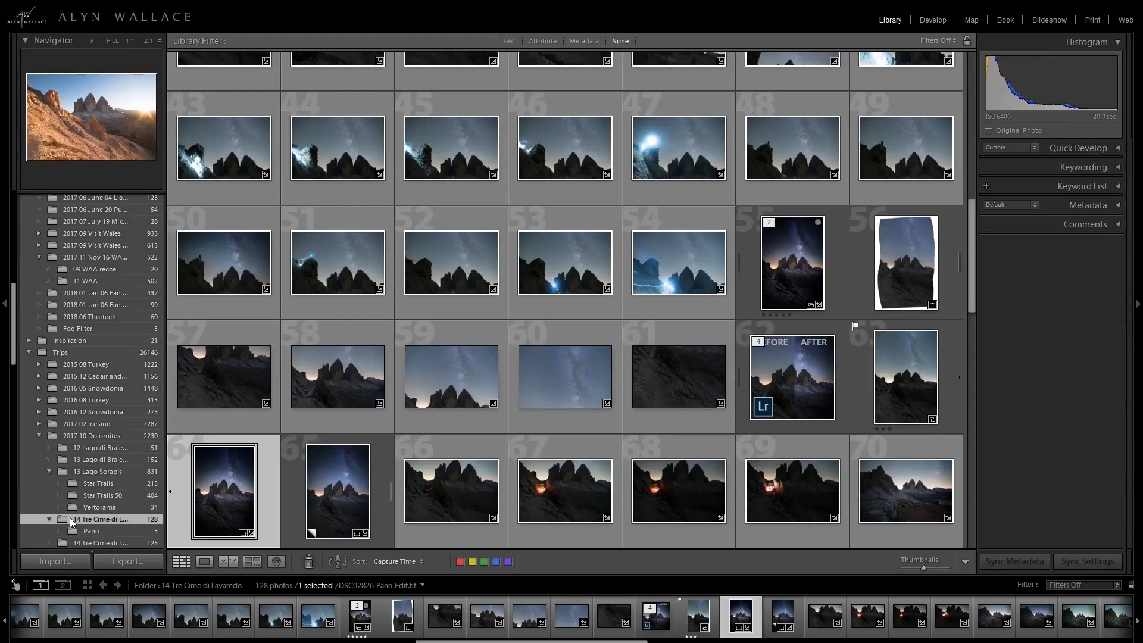
left_click(101, 531)
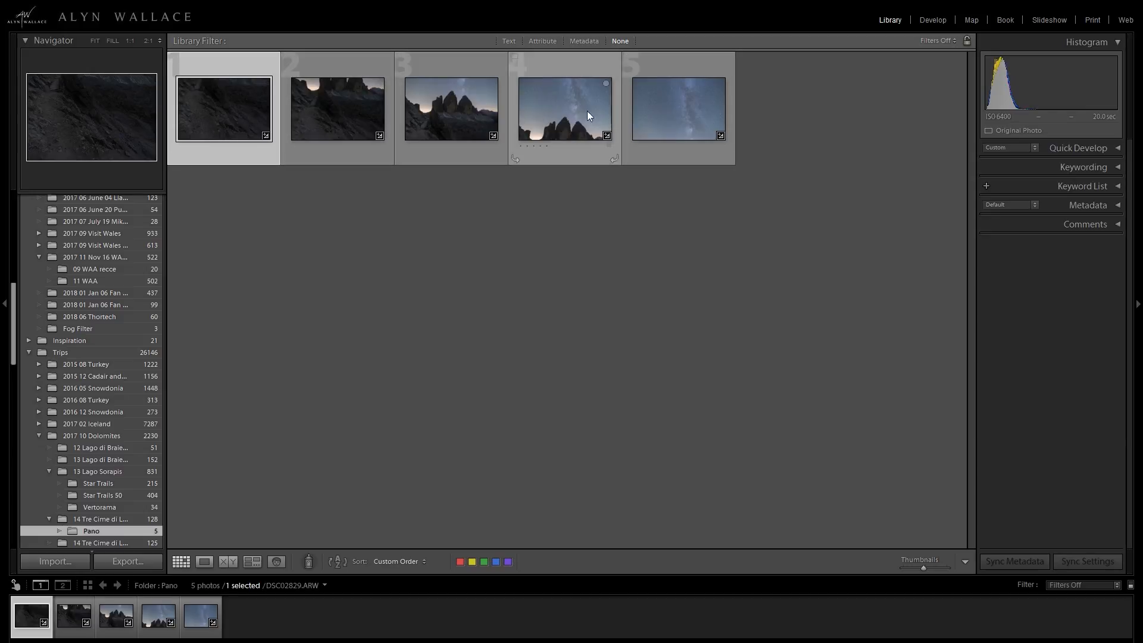
double_click(426, 113)
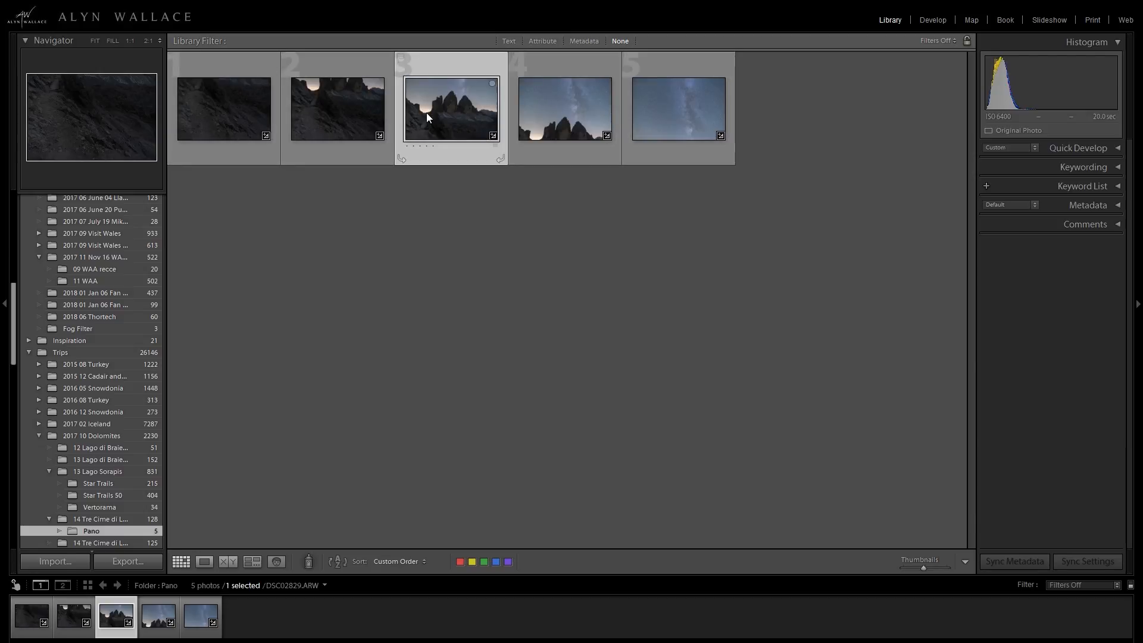
Step: Examine the five panorama frames one by one at full view, from the dark foreground to the Milky Way sky
key("Left")
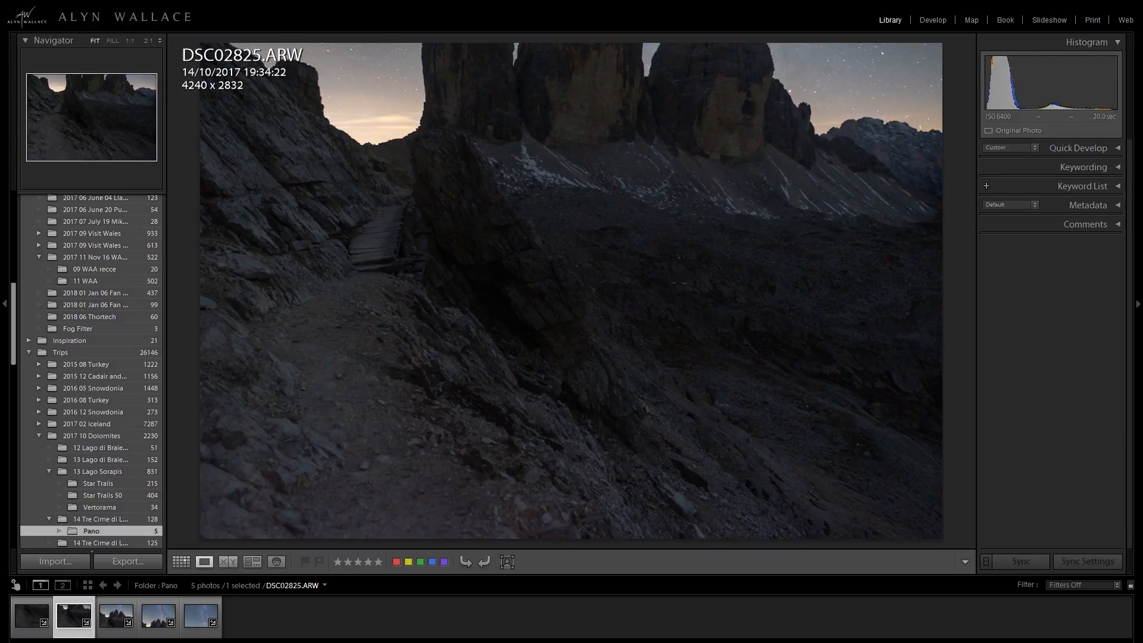
key("Left")
key("Right")
key("Right")
key("Right")
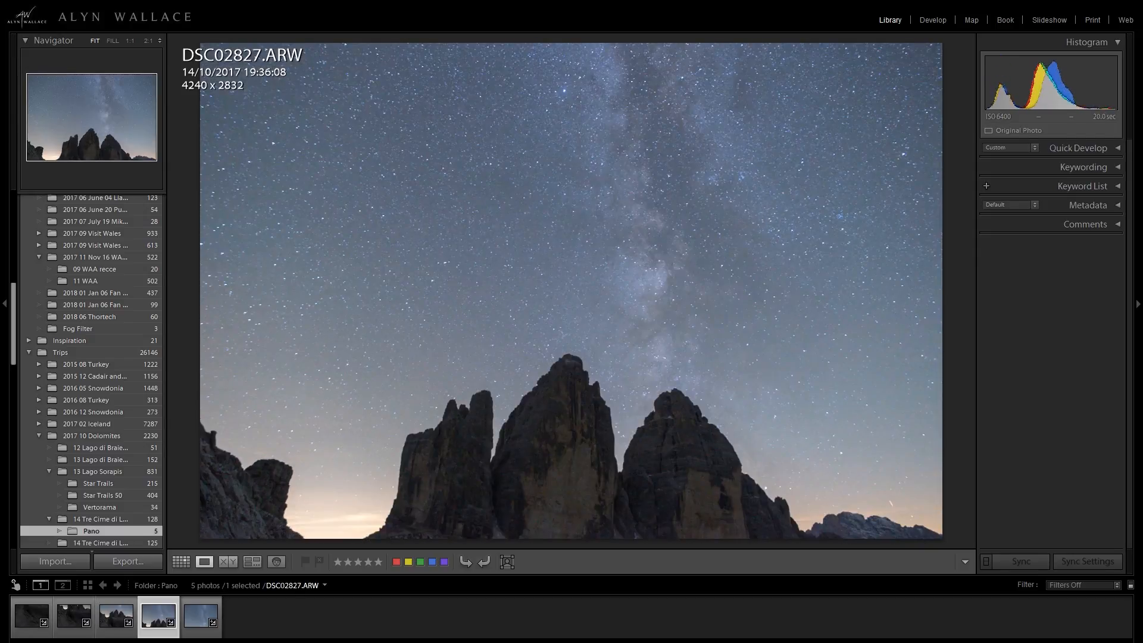
key("Right")
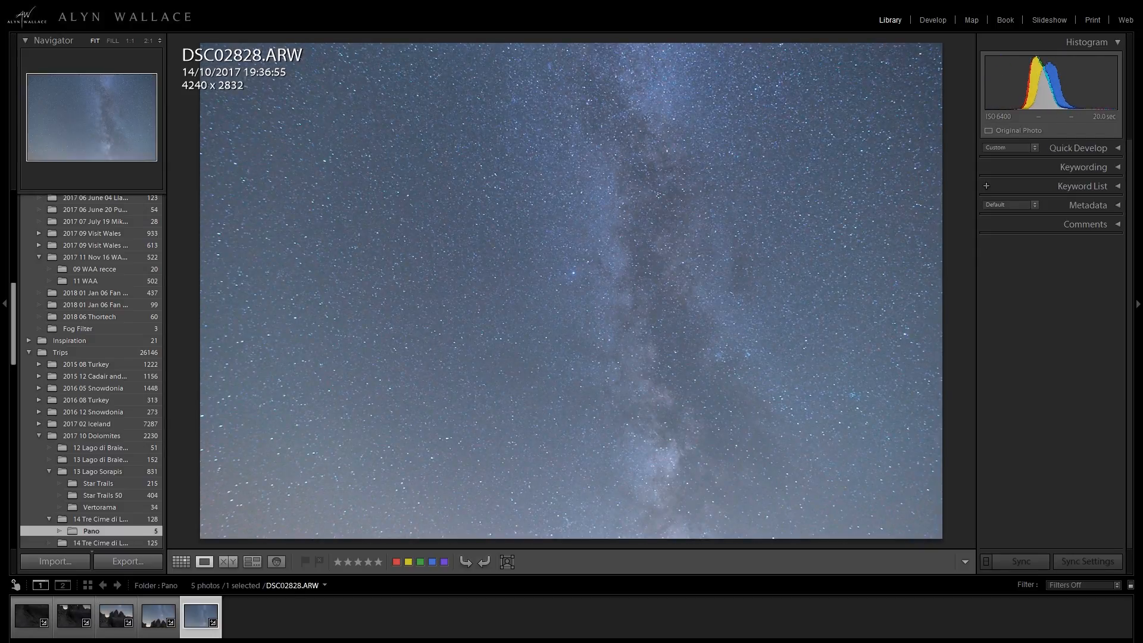
key("Left")
key("Left")
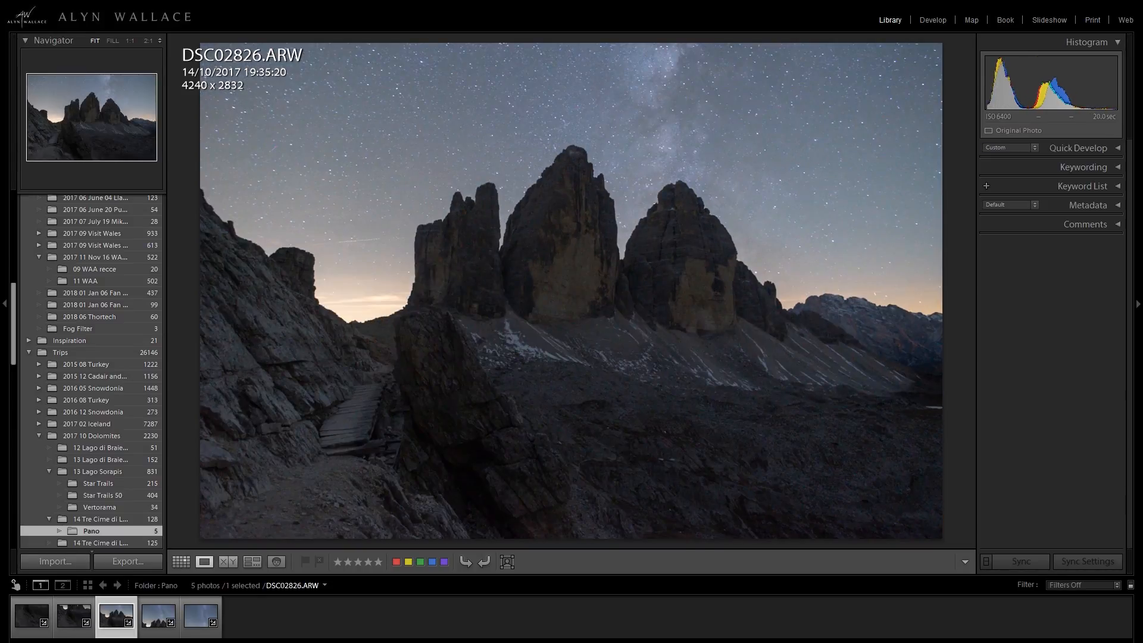
key("Left")
key("Left")
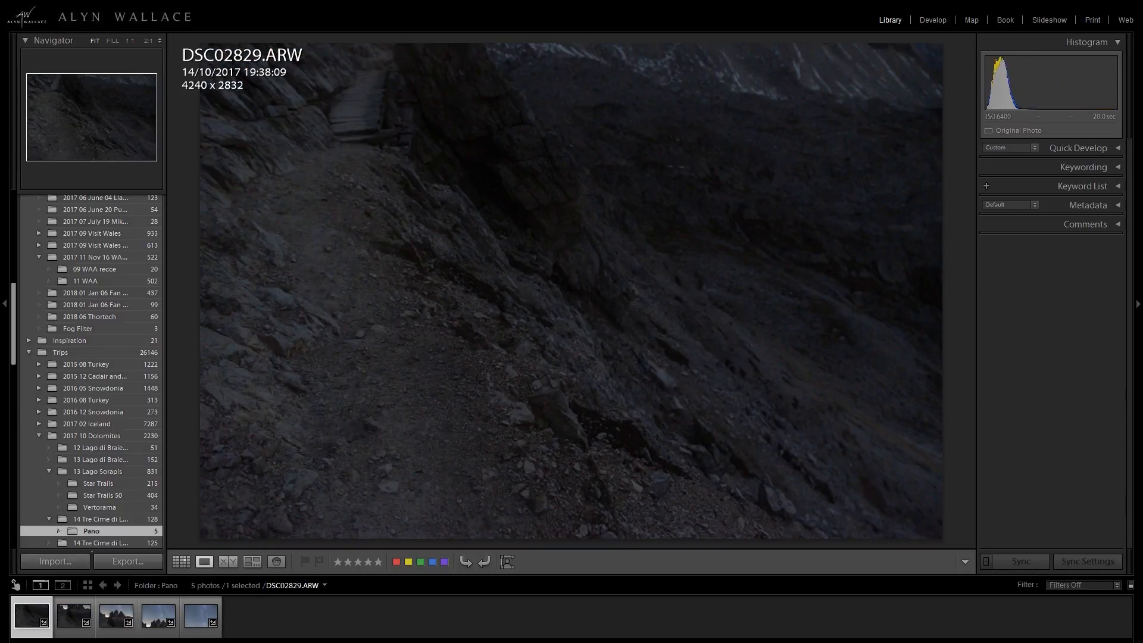
Step: Bring DSC02826.ARW into the Develop module and reset all its settings
key("Right")
key("Right")
key("d")
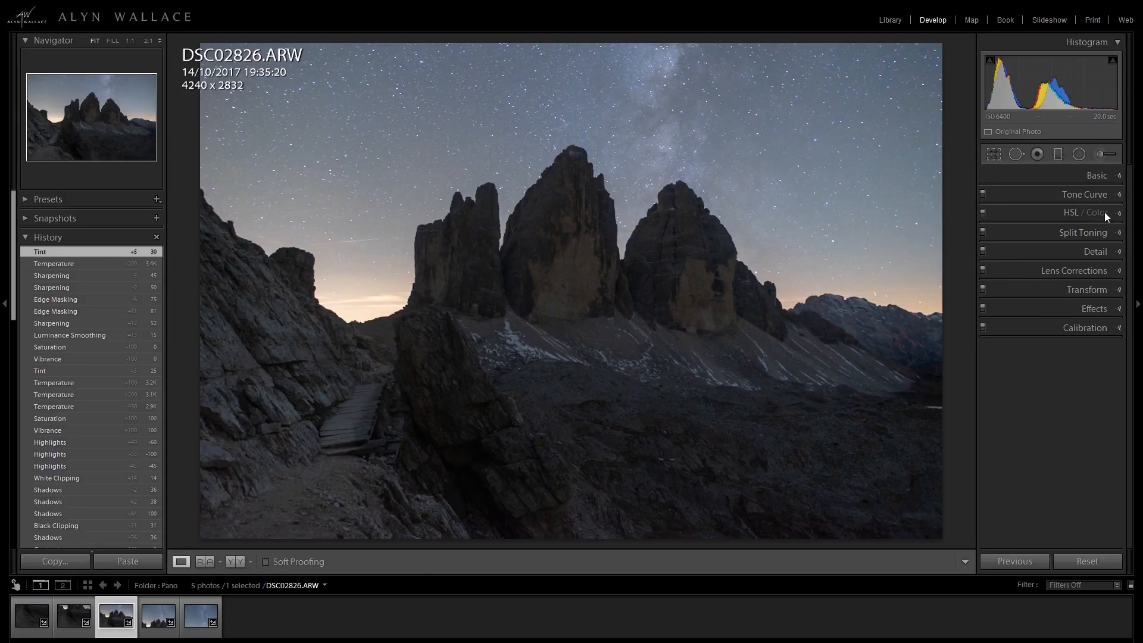
left_click(1117, 180)
left_click(1117, 180)
left_click(1118, 181)
left_click(1118, 181)
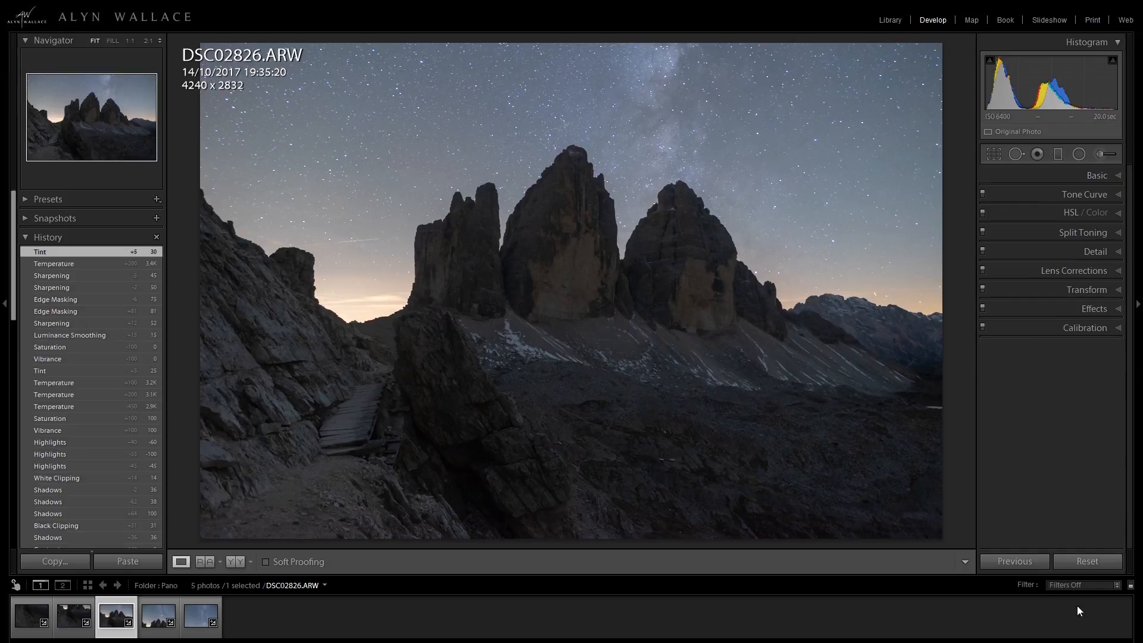
left_click(1059, 557)
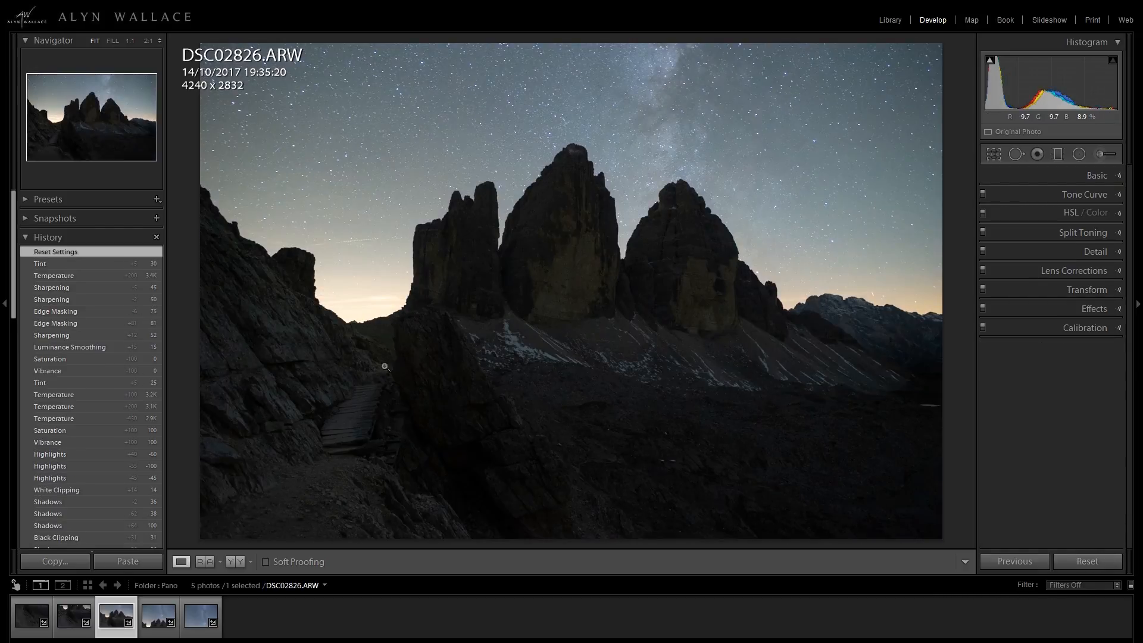
Step: Enable chromatic aberration removal and lens profile corrections for the photo
left_click(1120, 180)
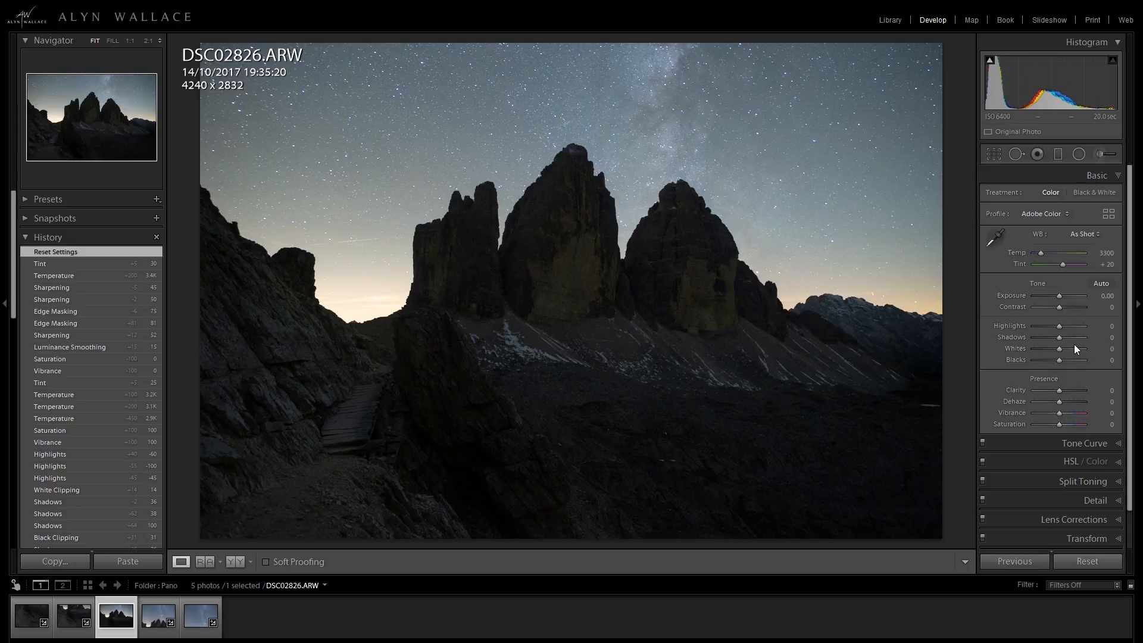
left_click(1117, 175)
left_click(1114, 271)
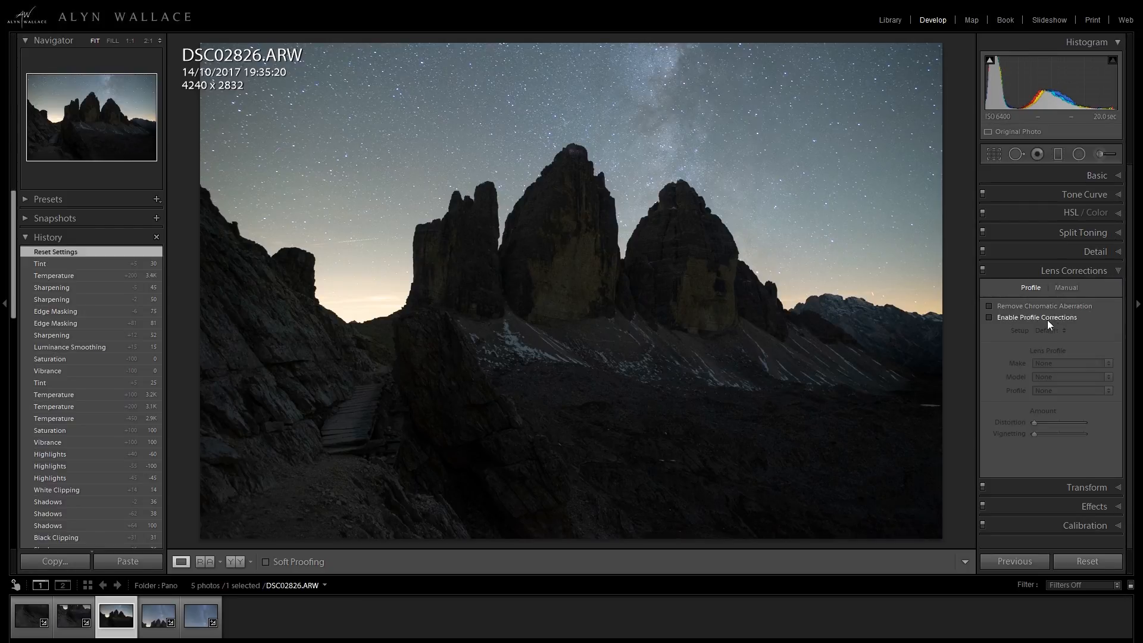
left_click(1027, 306)
left_click(1023, 318)
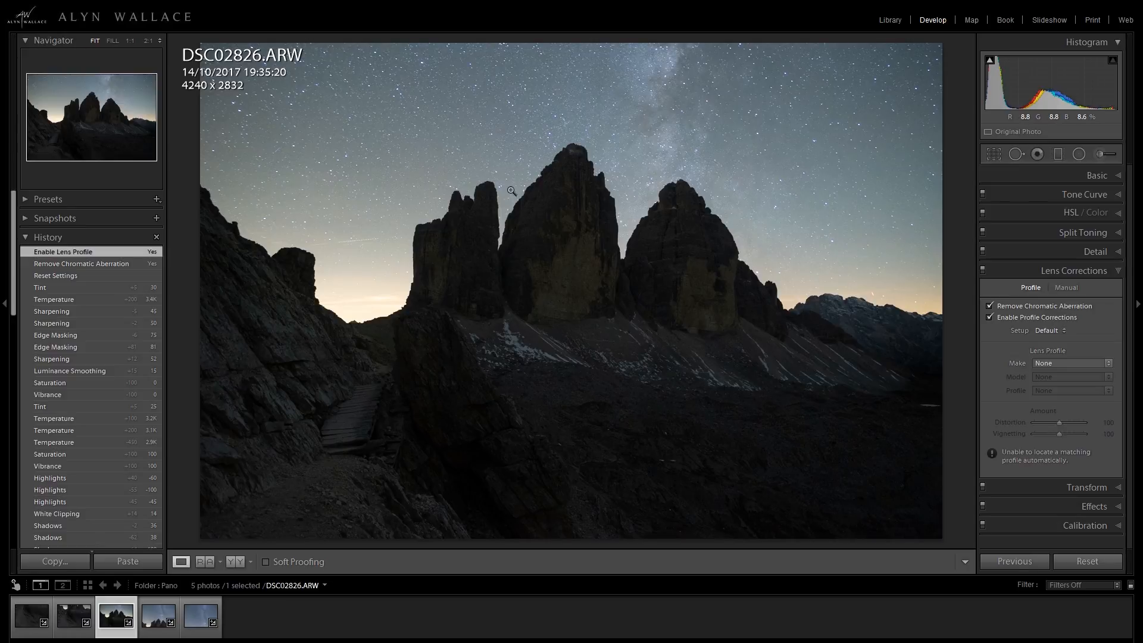
Step: Set the lens profile to make Samyang, model Samyang 24mm f/1.4 ED AS IF UMC
left_click(1091, 362)
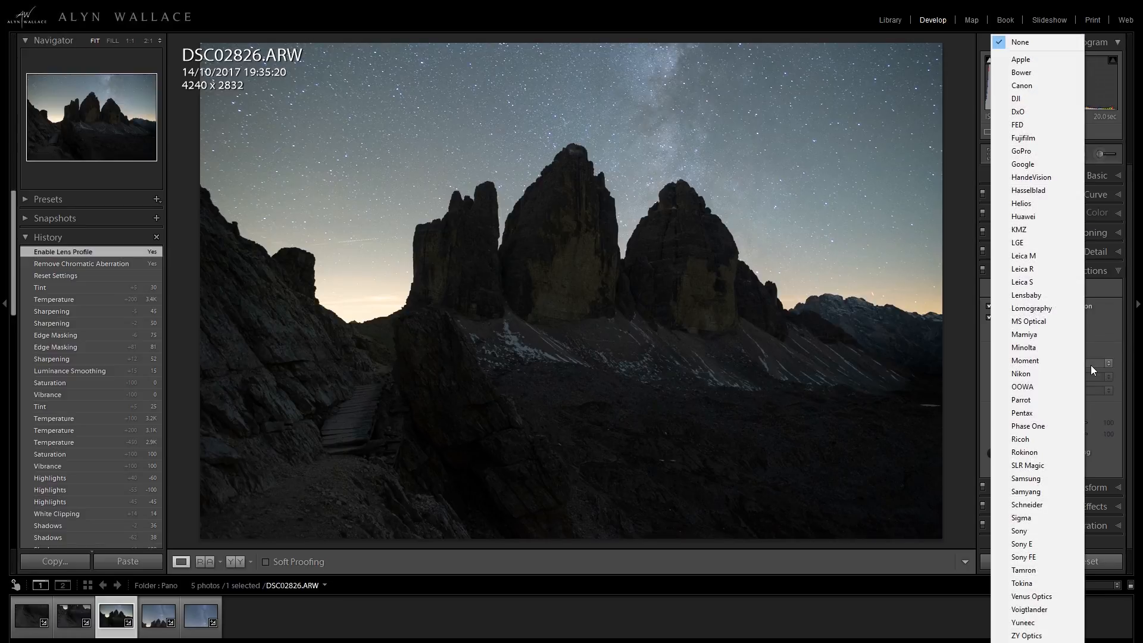
left_click(1042, 491)
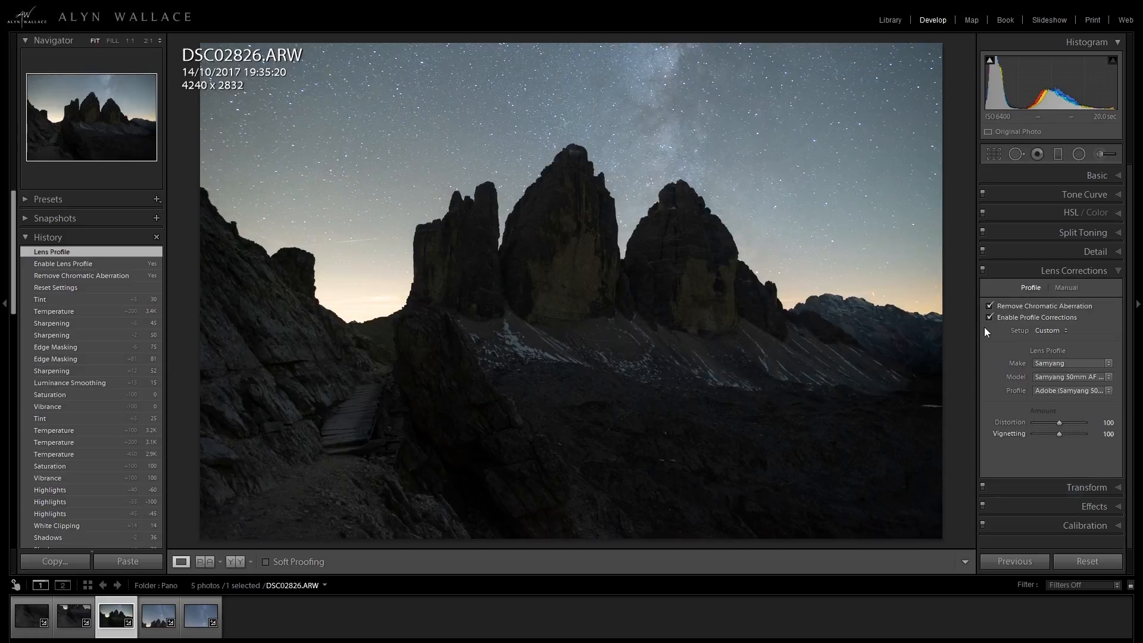
left_click(1095, 377)
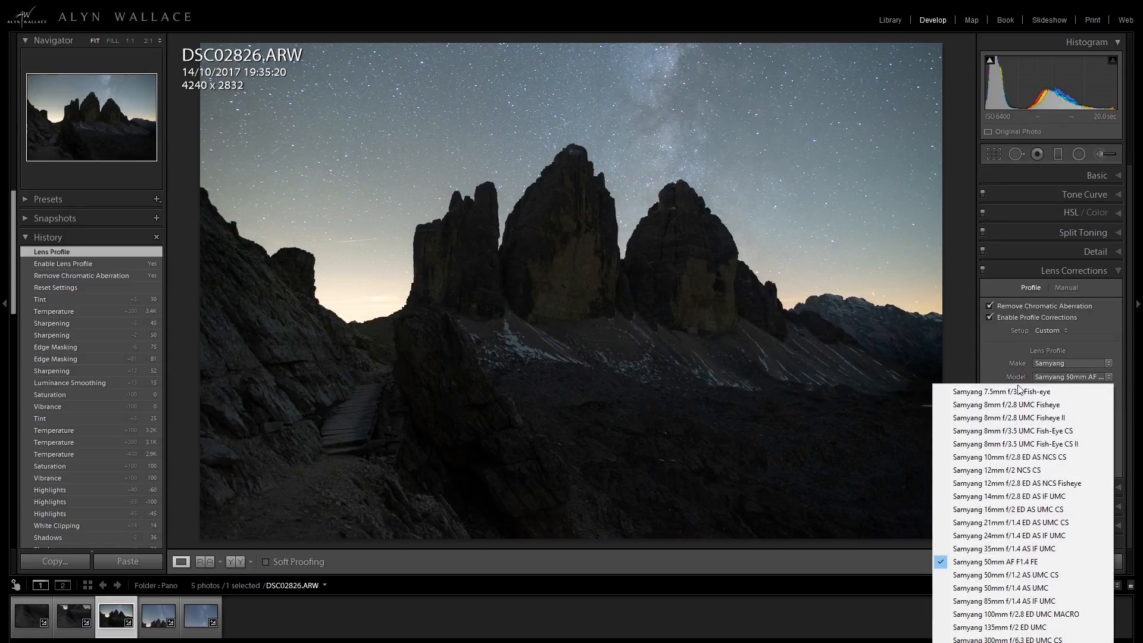
left_click(1069, 536)
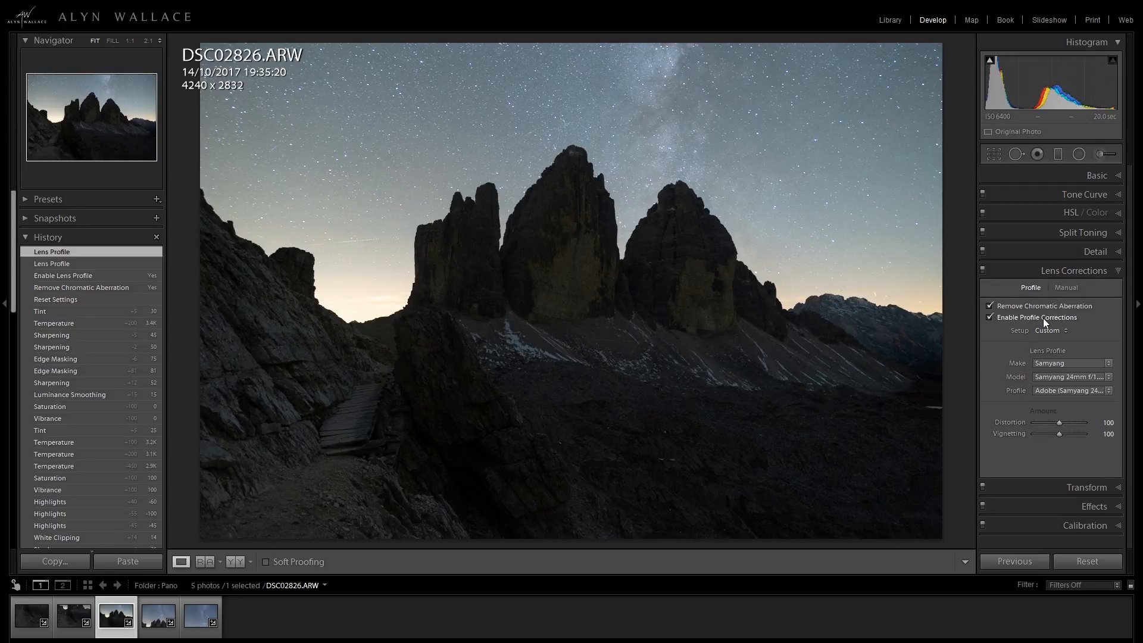
left_click(1118, 273)
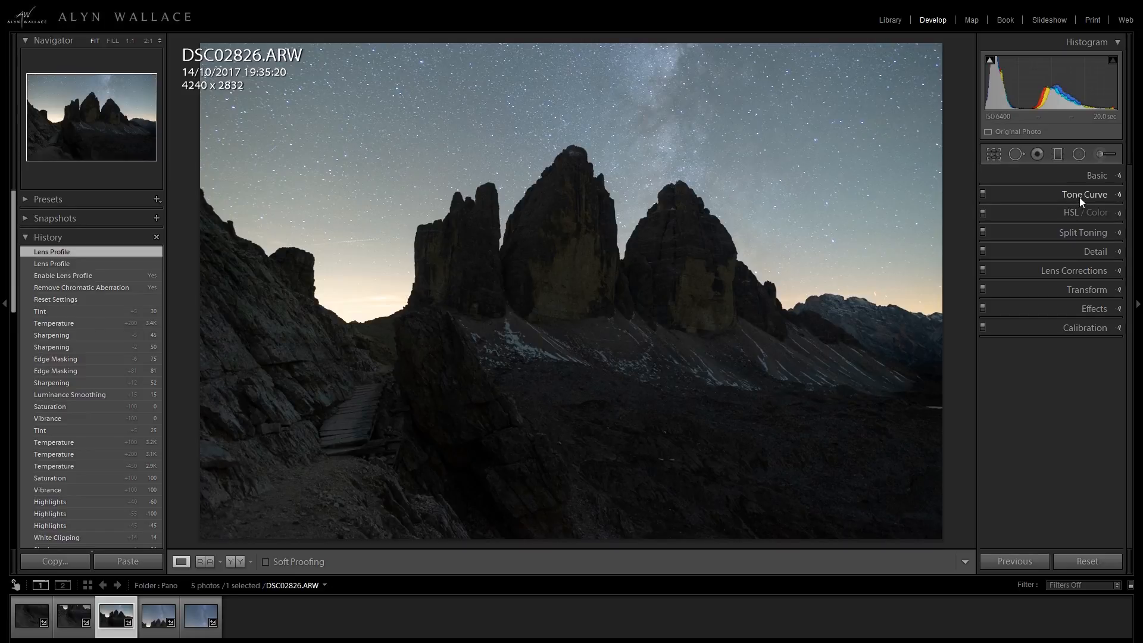
Step: Adjust the basic tones to Highlights -55, Shadows +40, Whites +19 and Blacks +26
left_click(1119, 176)
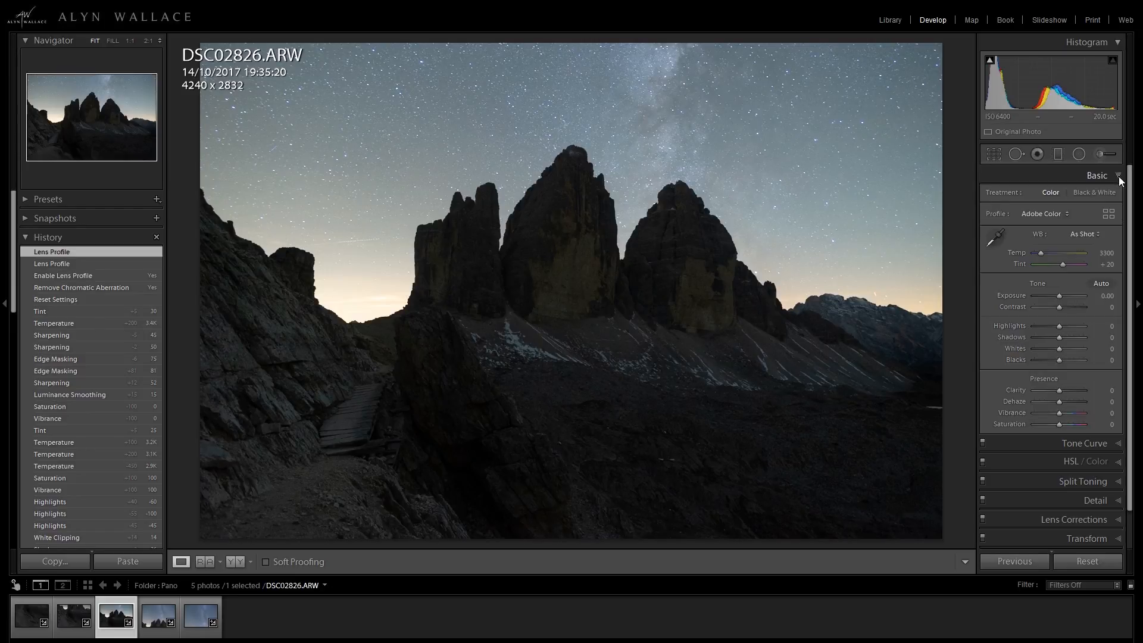
mouse_move(1059, 339)
left_mouse_down()
mouse_move(1085, 338)
mouse_move(1063, 338)
mouse_move(1065, 360)
mouse_move(1069, 337)
mouse_move(1044, 326)
mouse_move(1063, 347)
left_mouse_up()
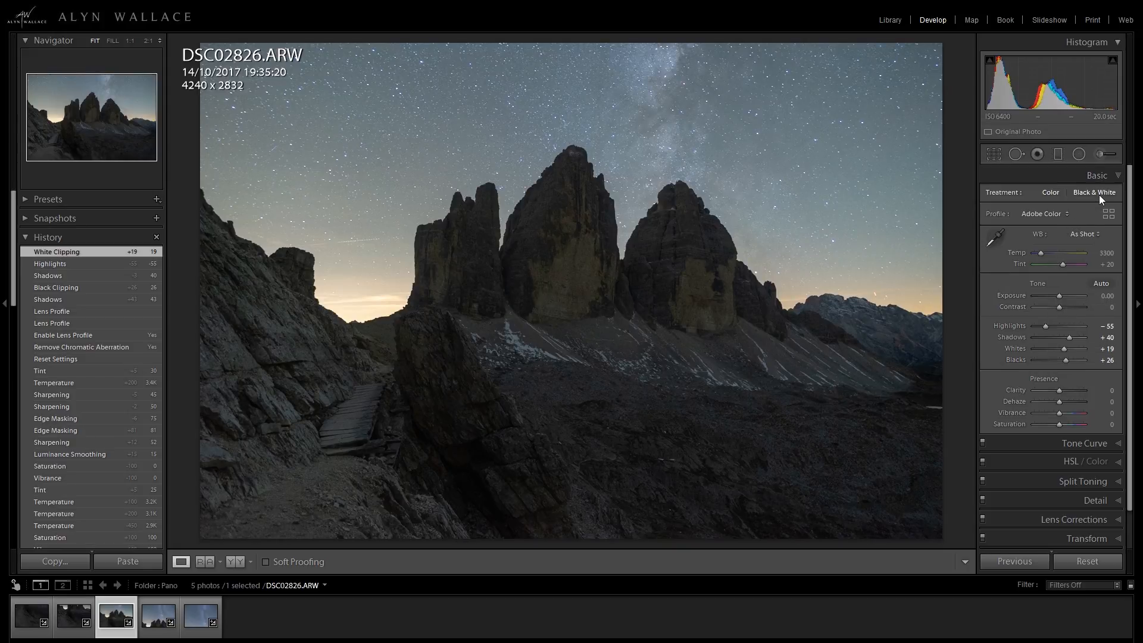
left_click(1122, 176)
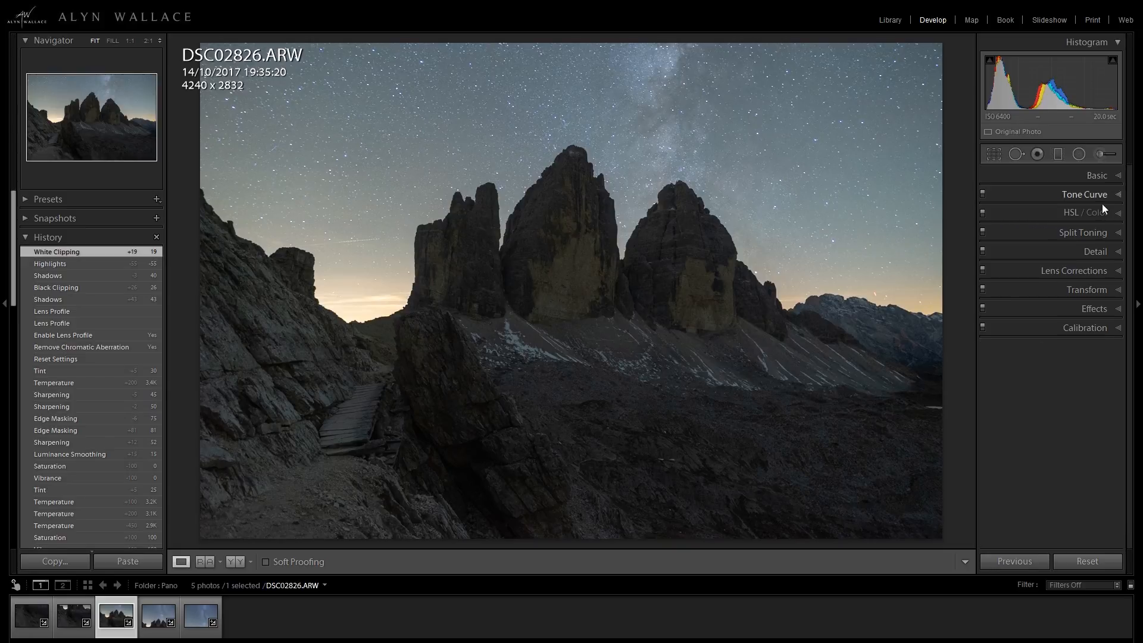
Step: Try a luminance noise reduction of 13 while viewing the horizon gap at 1:1, and reset it
left_click(1109, 257)
left_click_drag(348, 314, 677, 319)
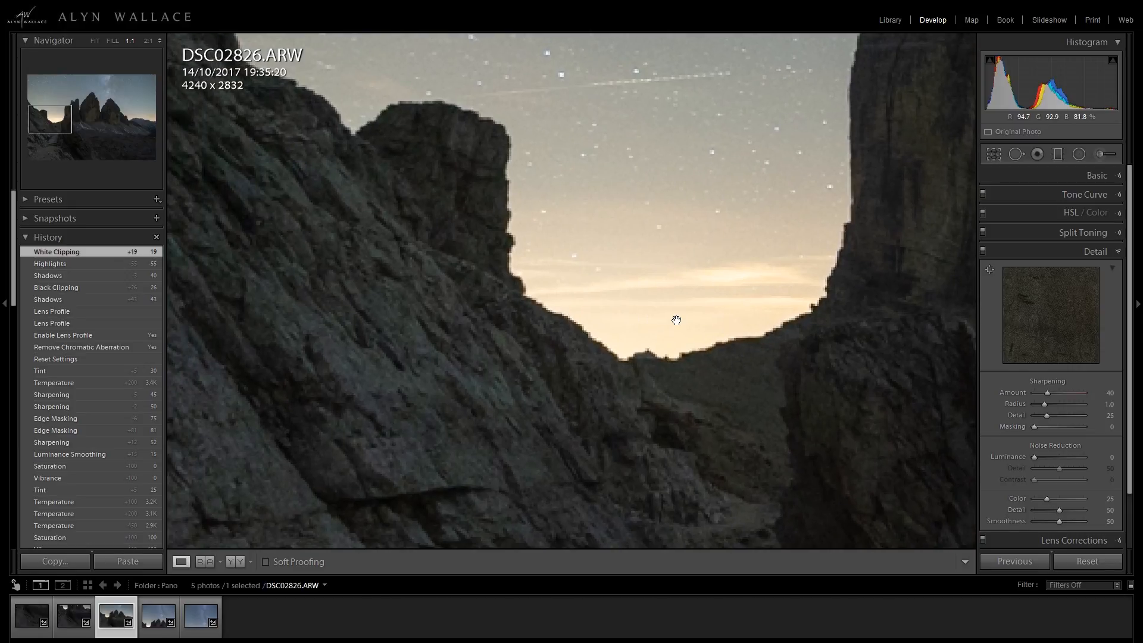
left_click_drag(861, 334, 713, 370)
left_click_drag(1036, 458, 1042, 456)
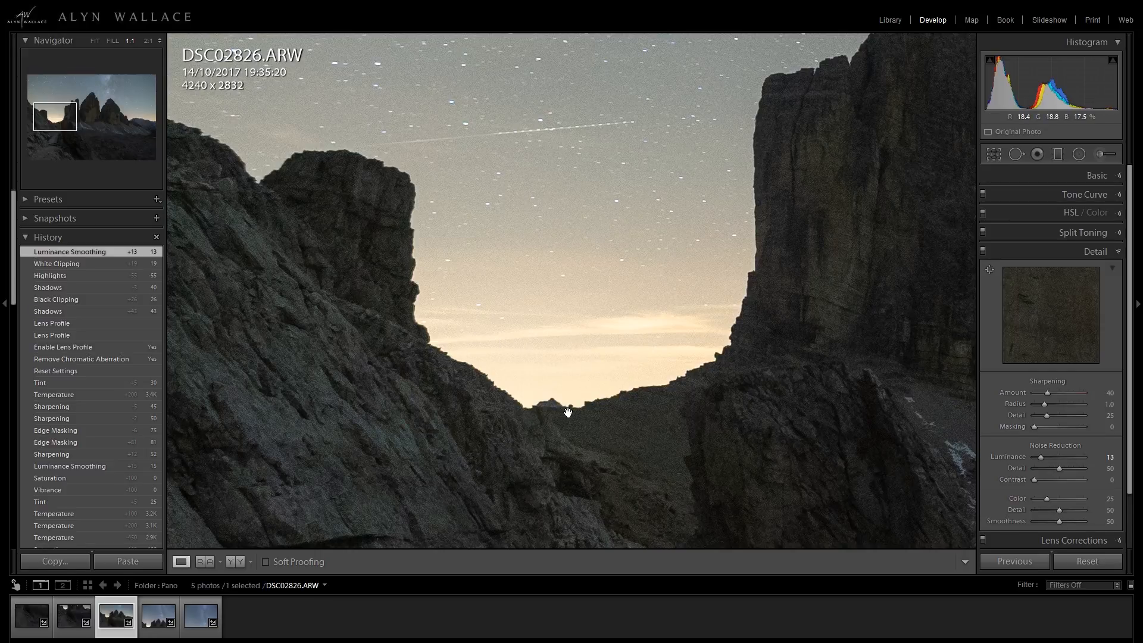
double_click(1040, 457)
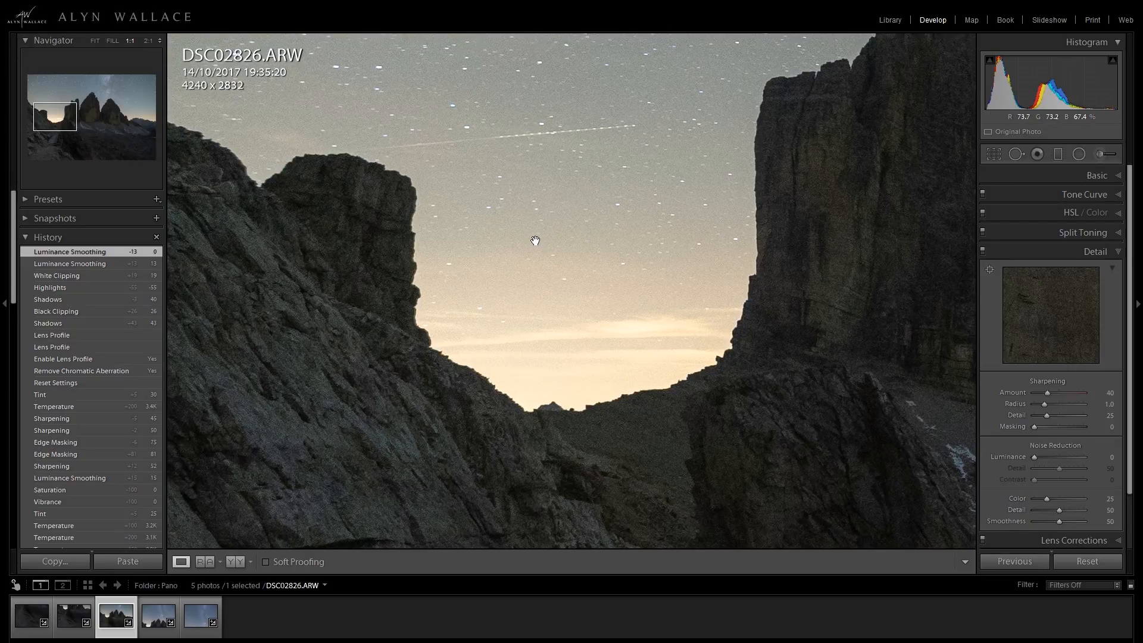
Step: Set the noise reduction to Luminance 20 and Color 40, checking the sky and dark foreground rocks at 1:1
left_click(524, 293)
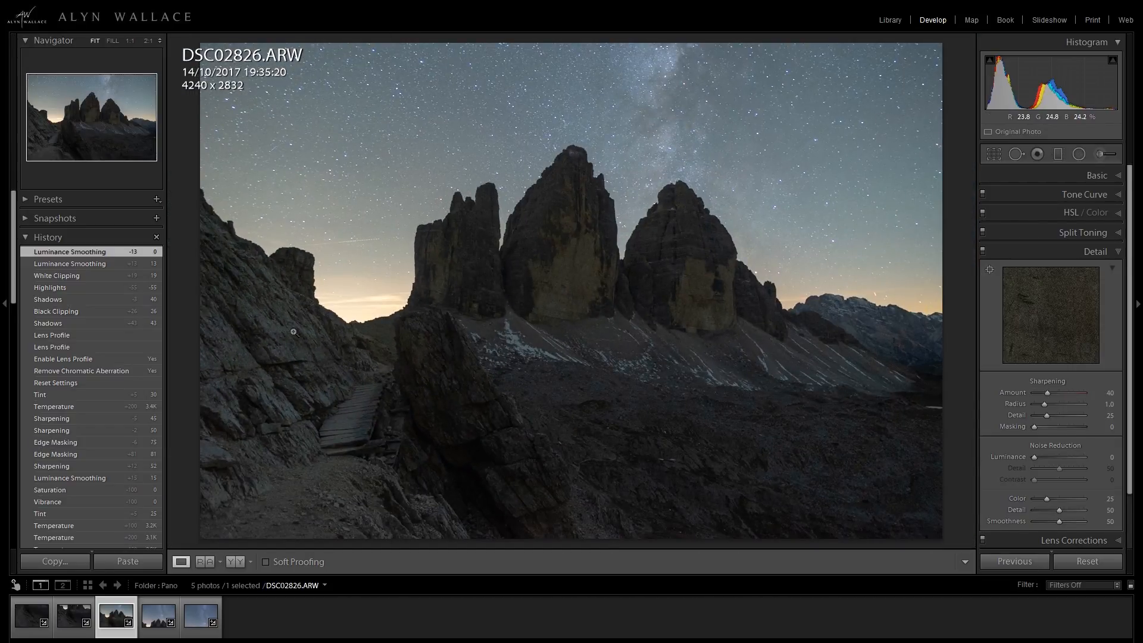
left_click(349, 297)
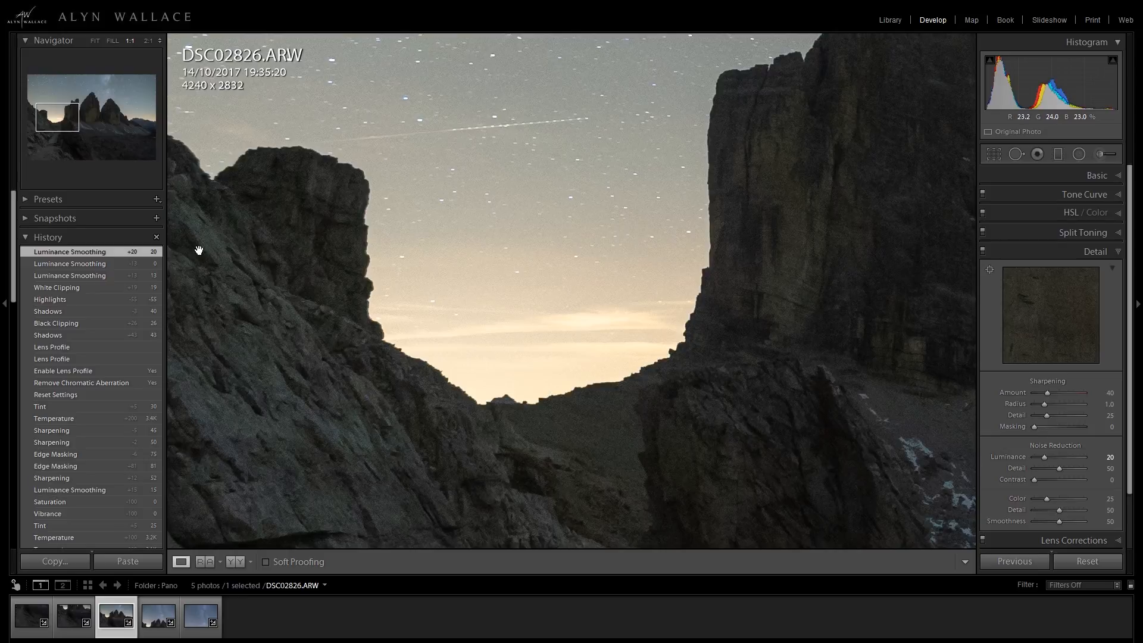
left_click_drag(592, 156, 582, 244)
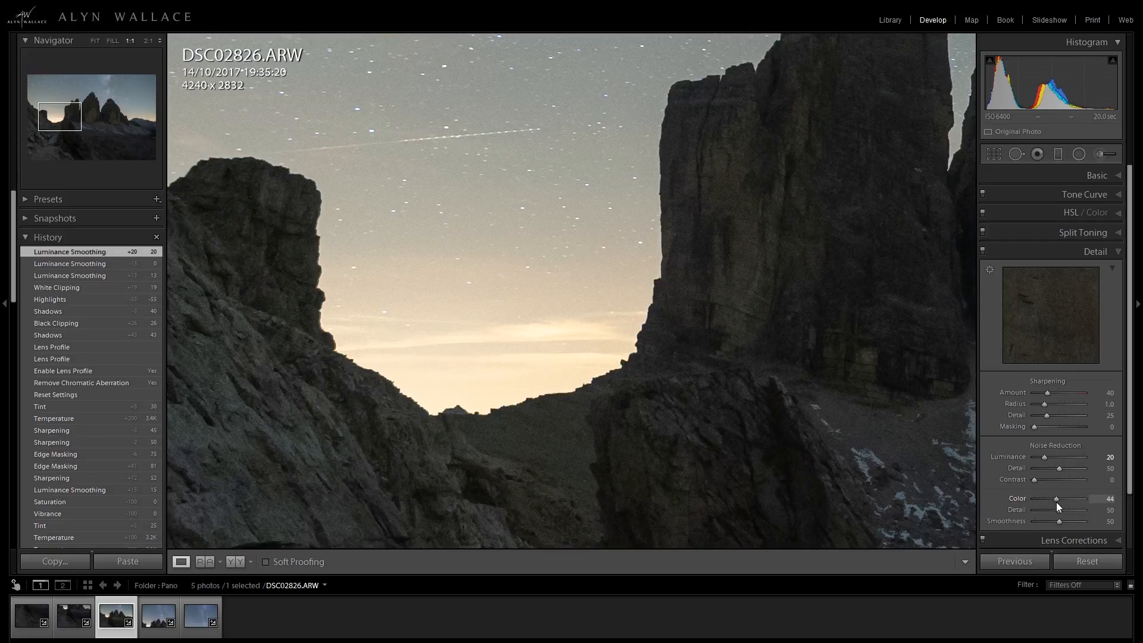
left_click(742, 220)
left_click(516, 470)
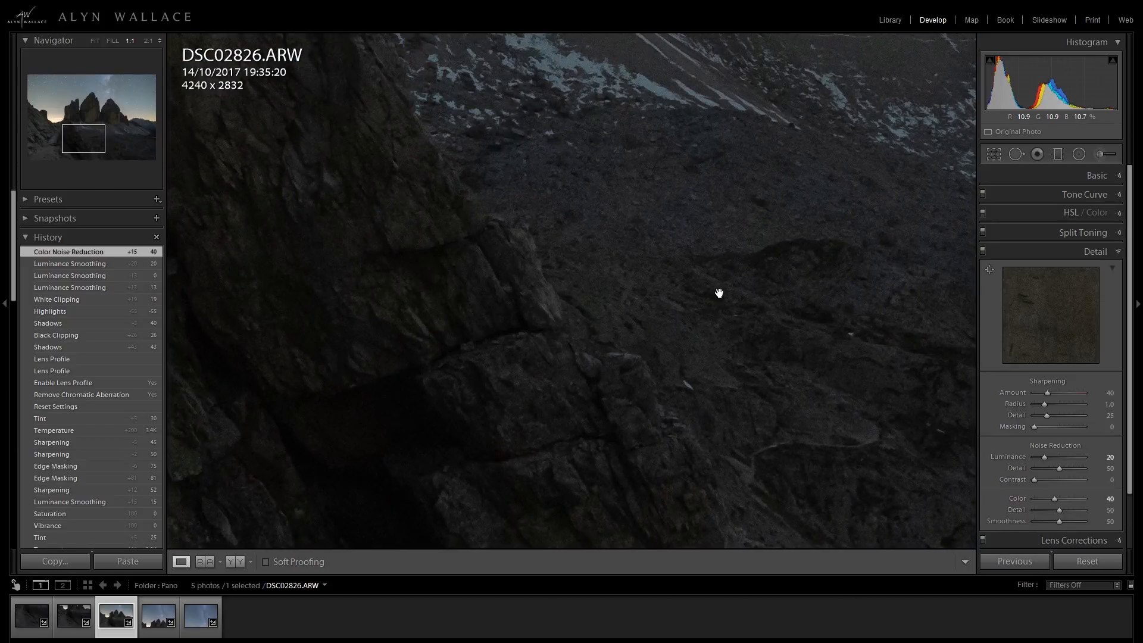
left_click_drag(691, 345, 812, 334)
left_click_drag(518, 283, 679, 273)
left_click_drag(405, 399, 723, 245)
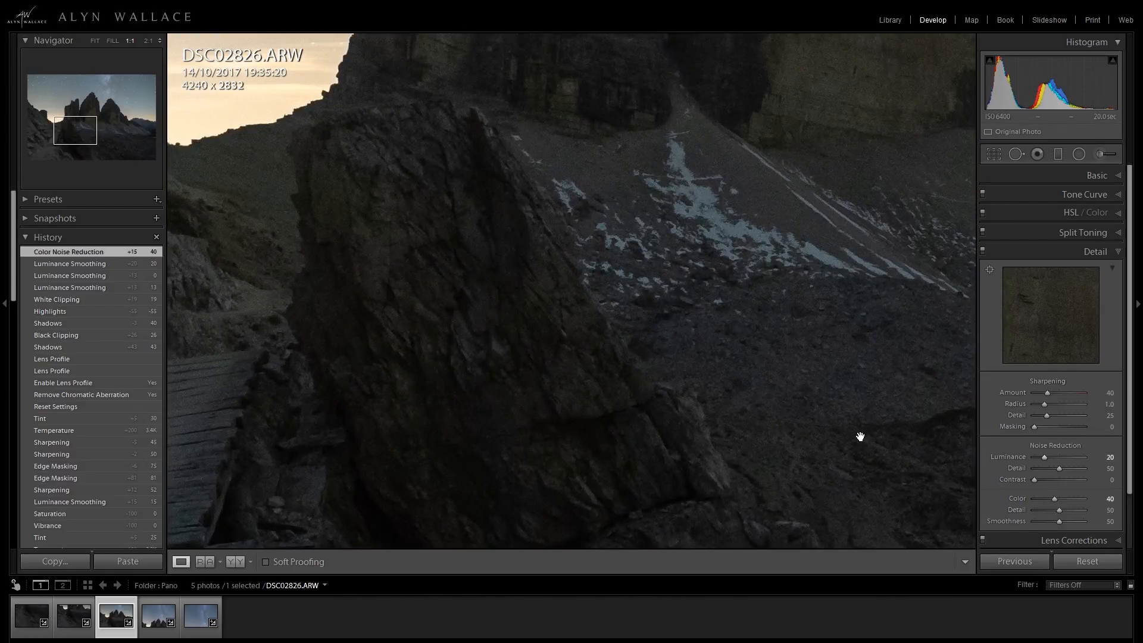
left_click_drag(427, 160, 684, 390)
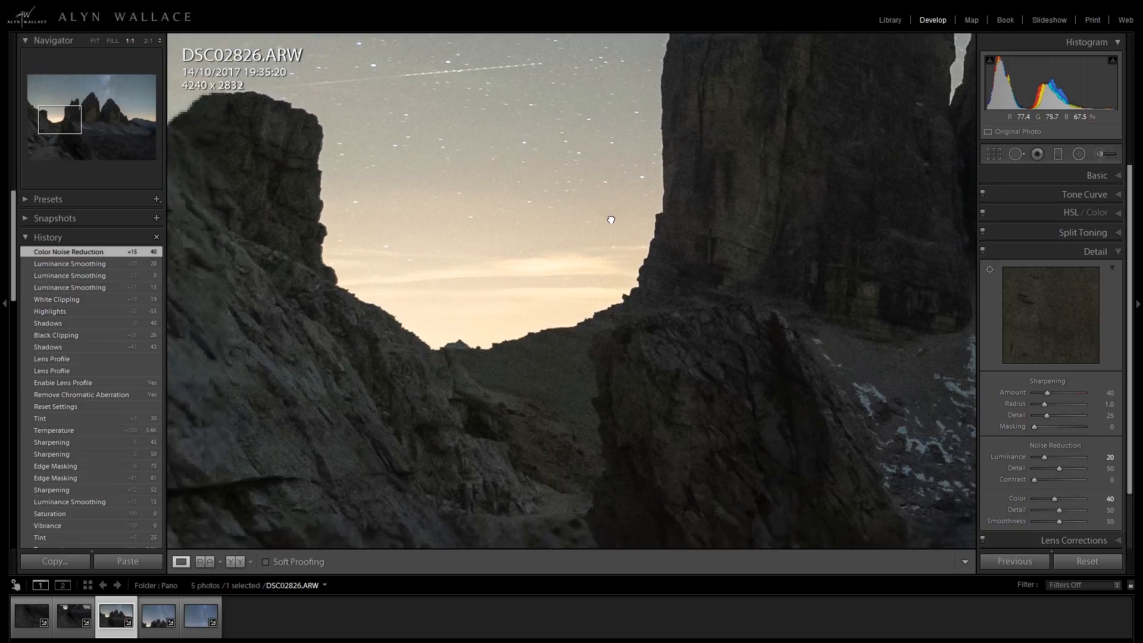
left_click_drag(577, 181, 603, 138)
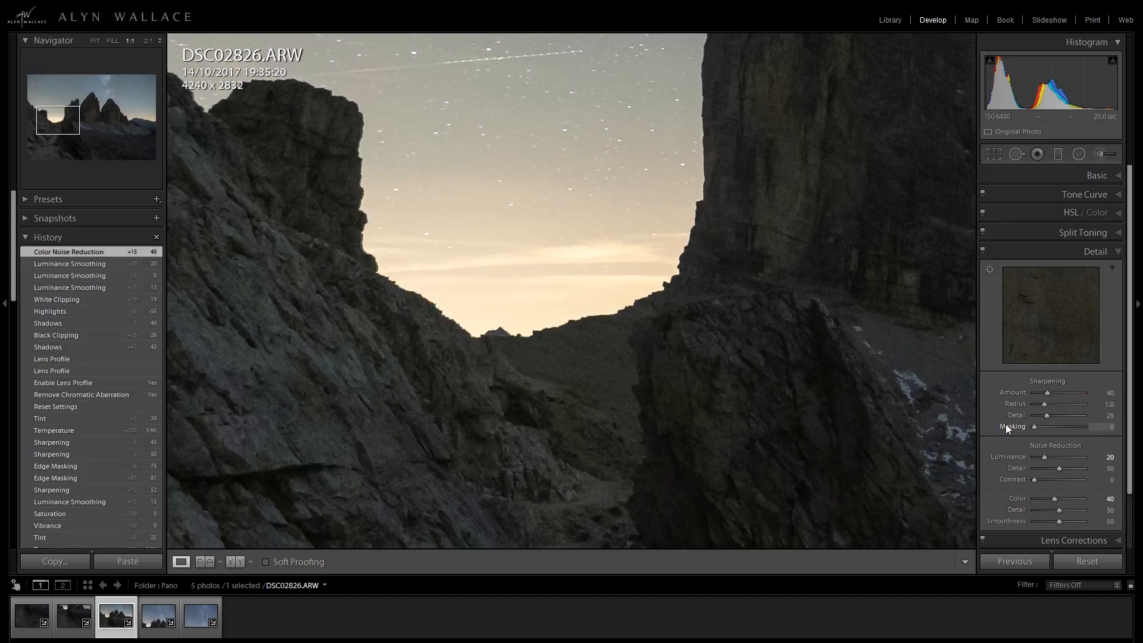
Step: Set the sharpening Masking to 60 using the mask preview, and the sharpening Amount to 54
key("alt")
mouse_move(1038, 426)
left_mouse_down()
mouse_move(1066, 427)
mouse_move(1030, 425)
left_mouse_up()
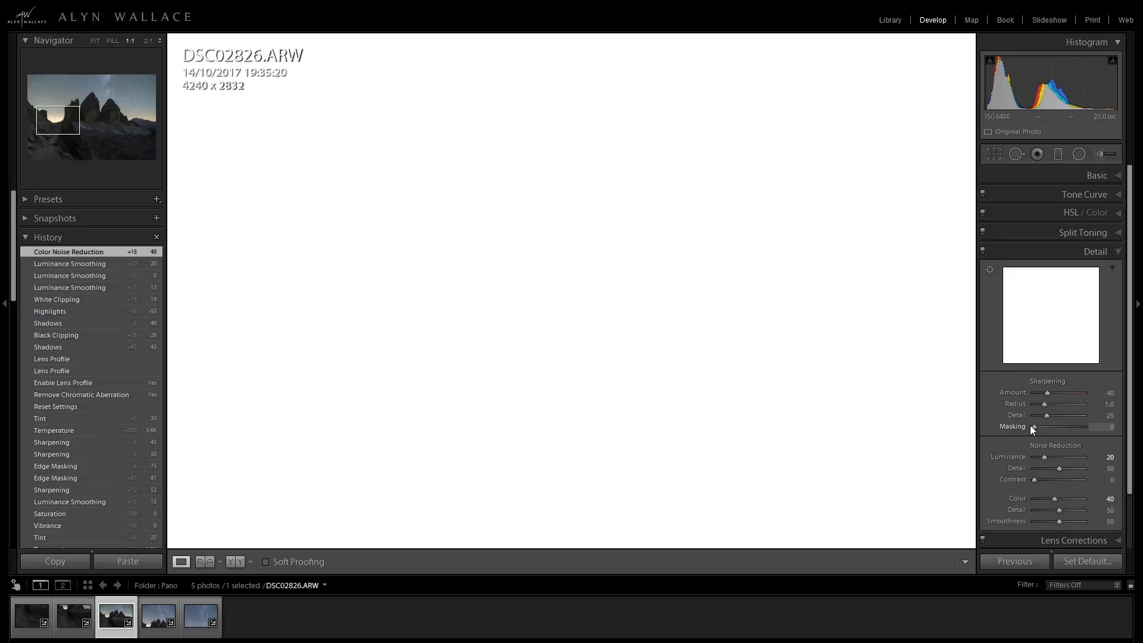
left_click_drag(1030, 425, 1064, 428)
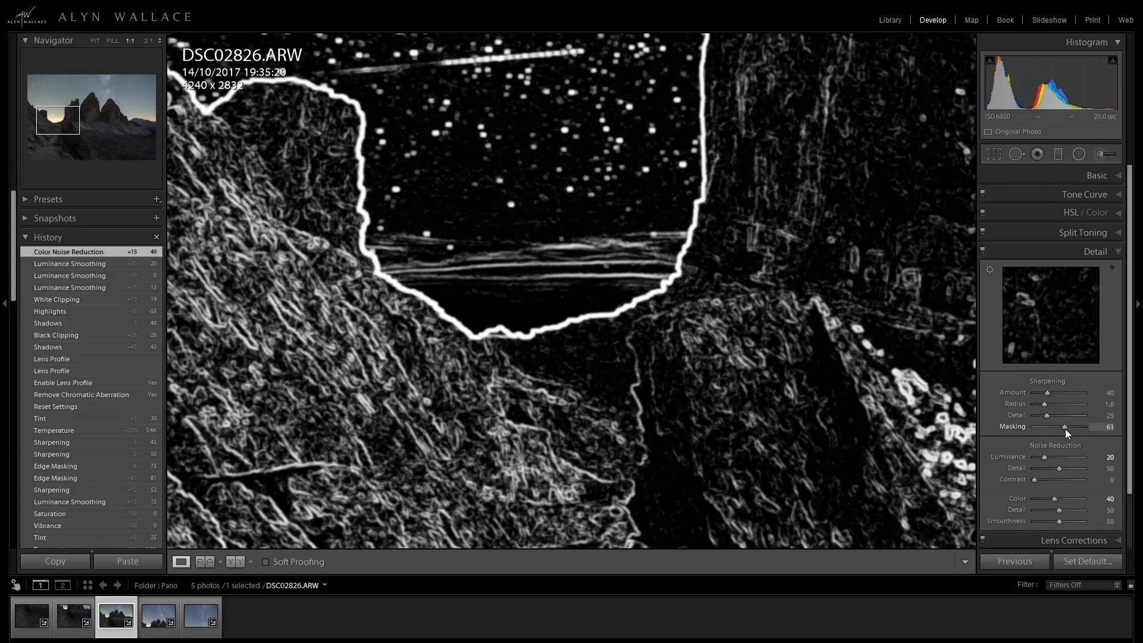
left_click_drag(1065, 429, 1053, 394)
left_click_drag(745, 184, 695, 316)
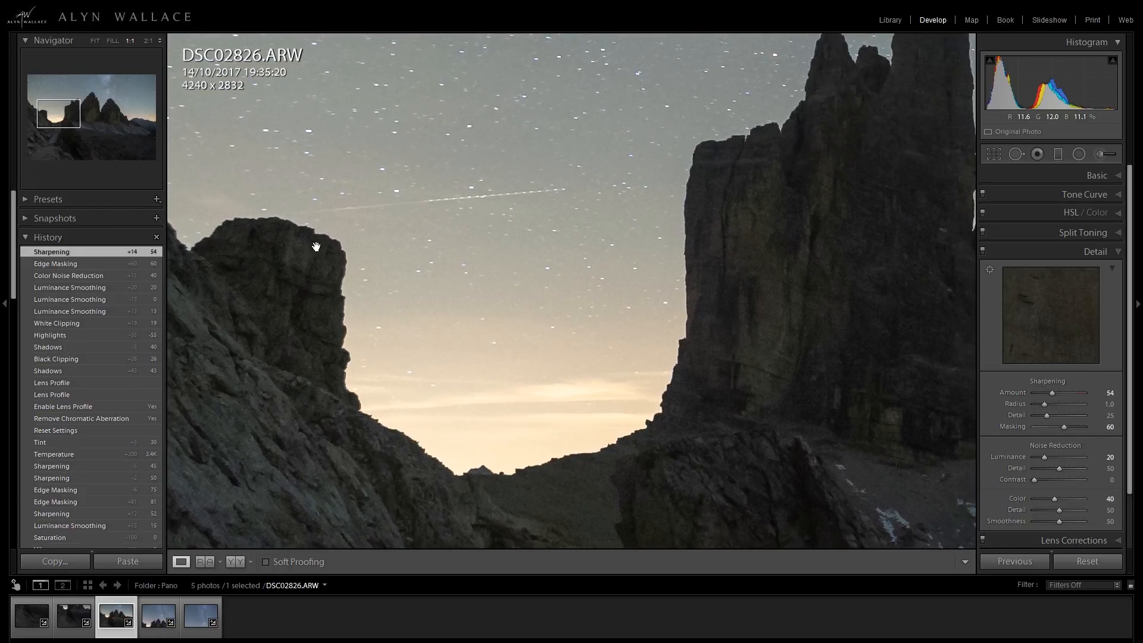
Step: Inspect the rock towers at 1:1 and set the sharpening Amount to 40
left_click_drag(740, 191, 523, 451)
left_click_drag(711, 388, 653, 298)
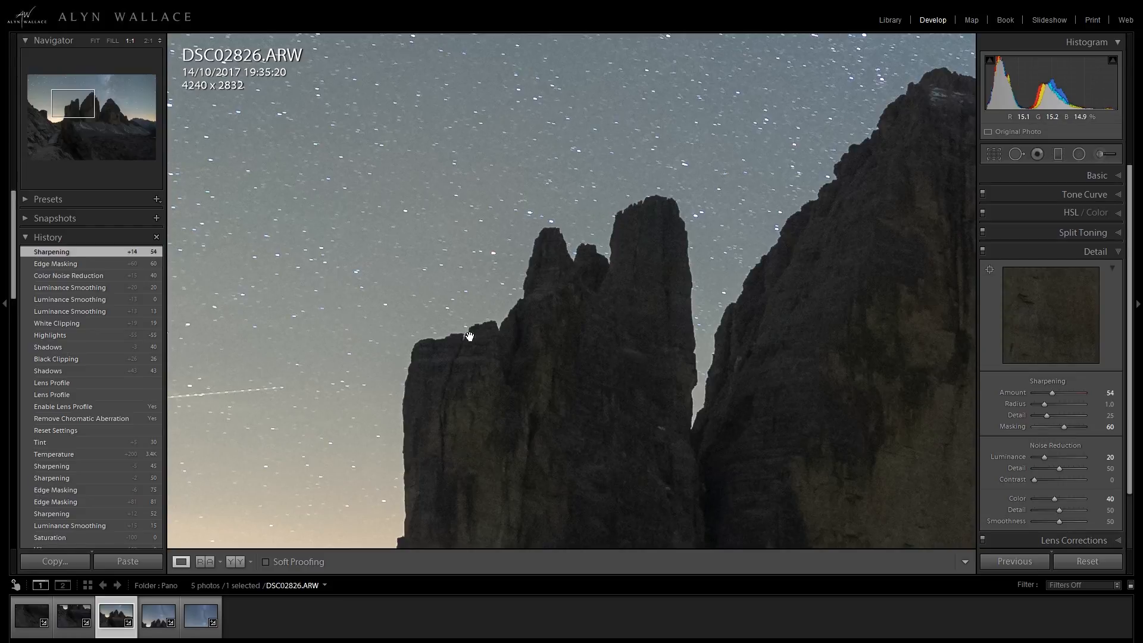
left_click_drag(874, 186, 684, 219)
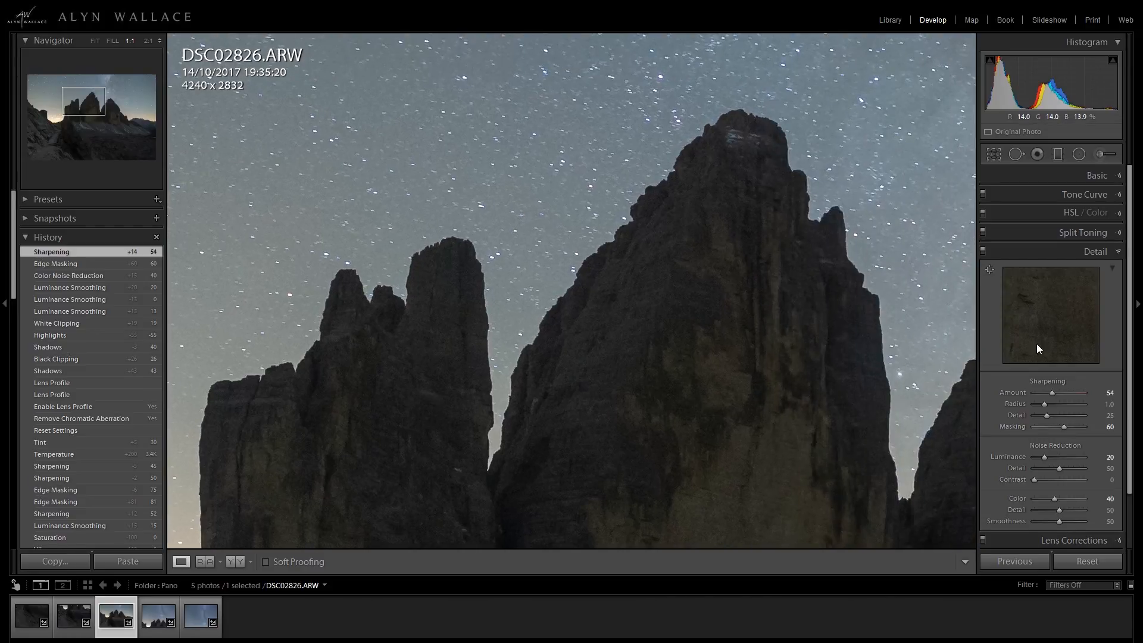
left_click(1110, 393)
type("40")
key("Return")
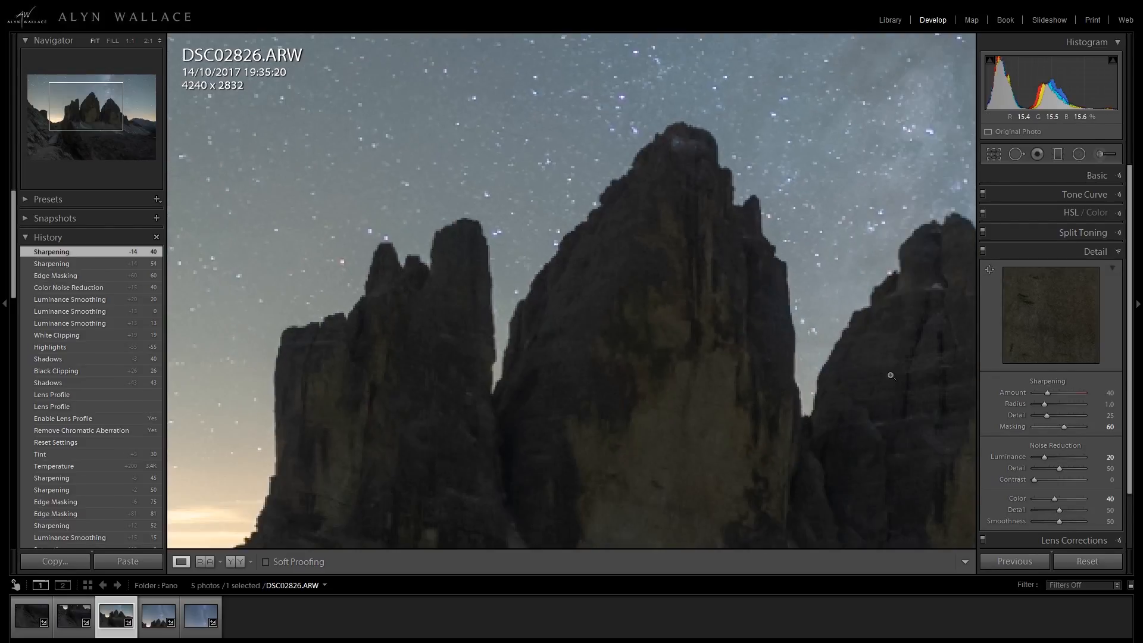
key("z")
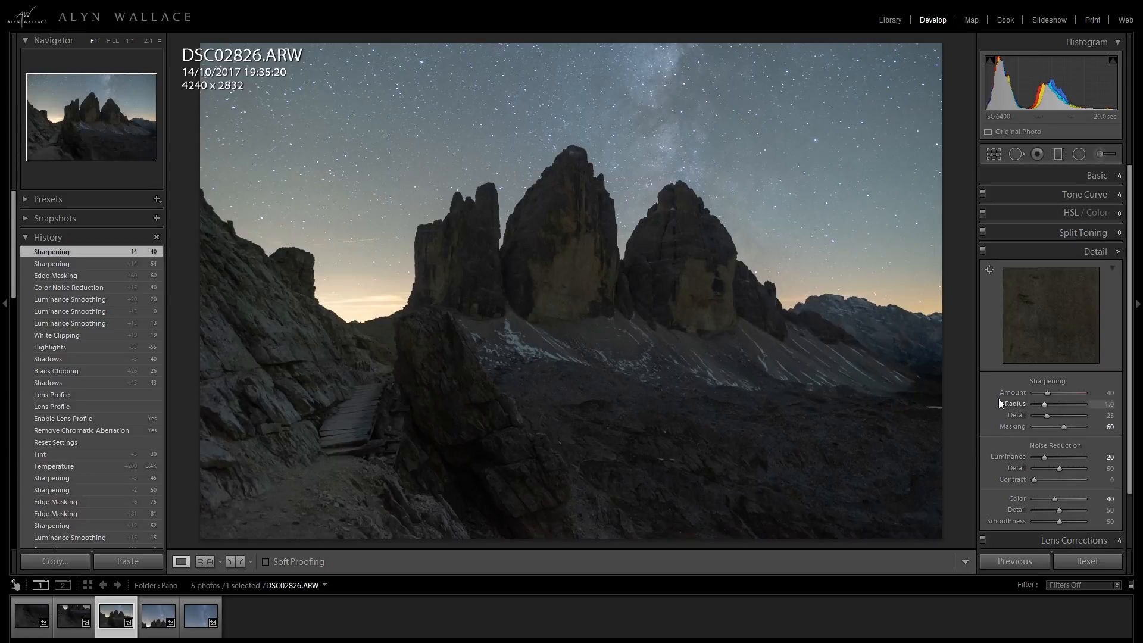
left_click(1112, 252)
Step: Set the white balance Temp to 3200 and push Vibrance and Saturation to +100
left_click(1118, 175)
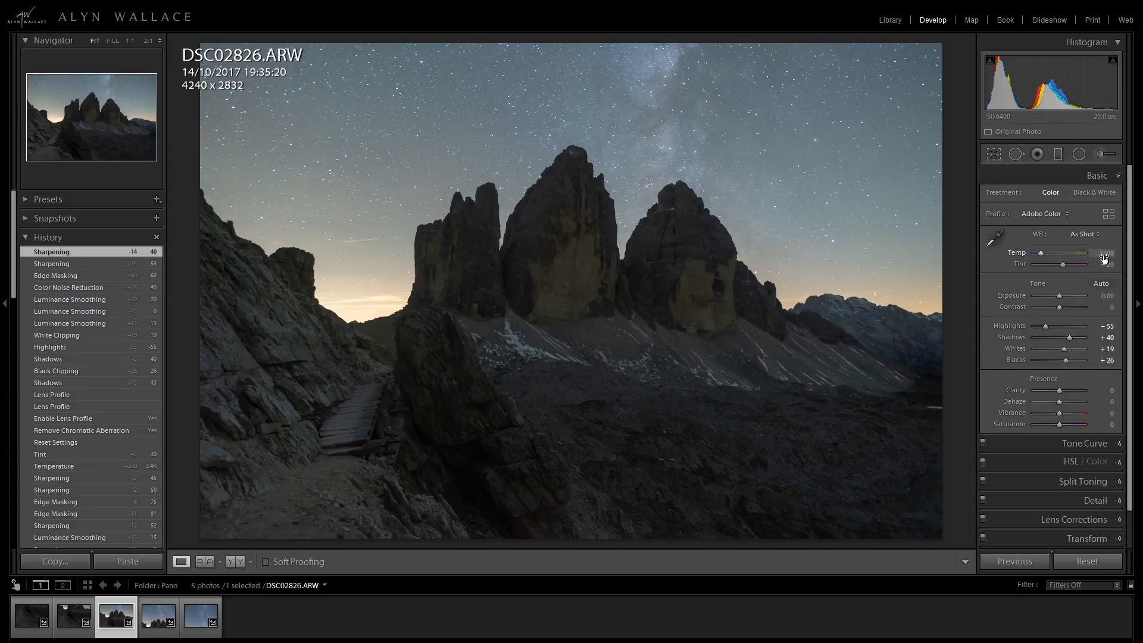
mouse_move(1106, 255)
left_mouse_down()
mouse_move(1117, 255)
mouse_move(1104, 255)
left_mouse_up()
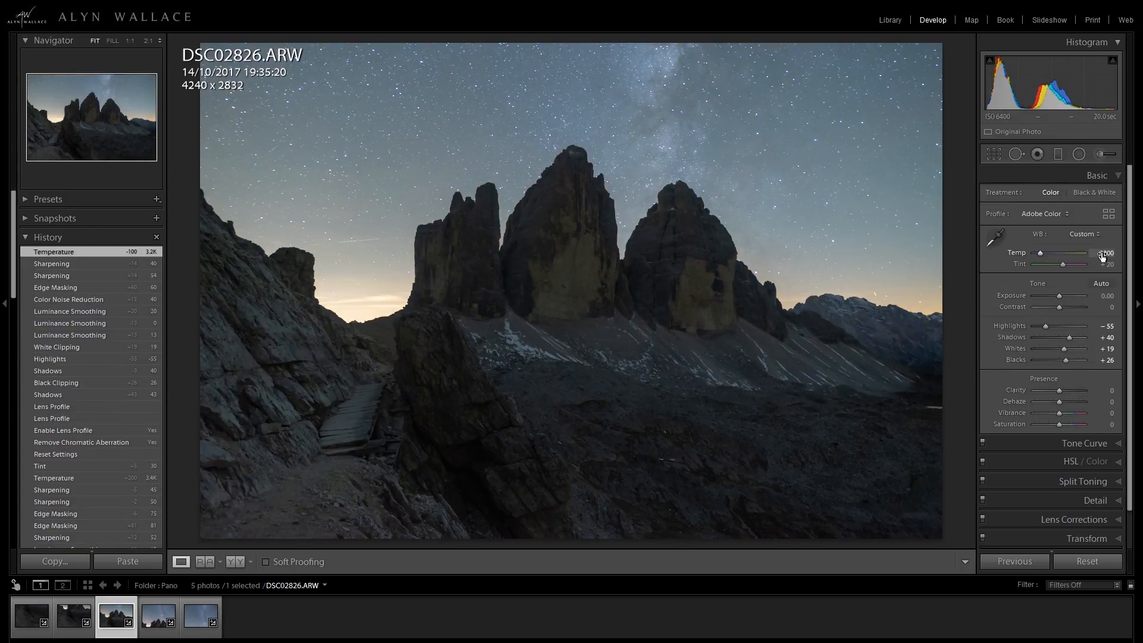
left_click_drag(1060, 414, 1086, 424)
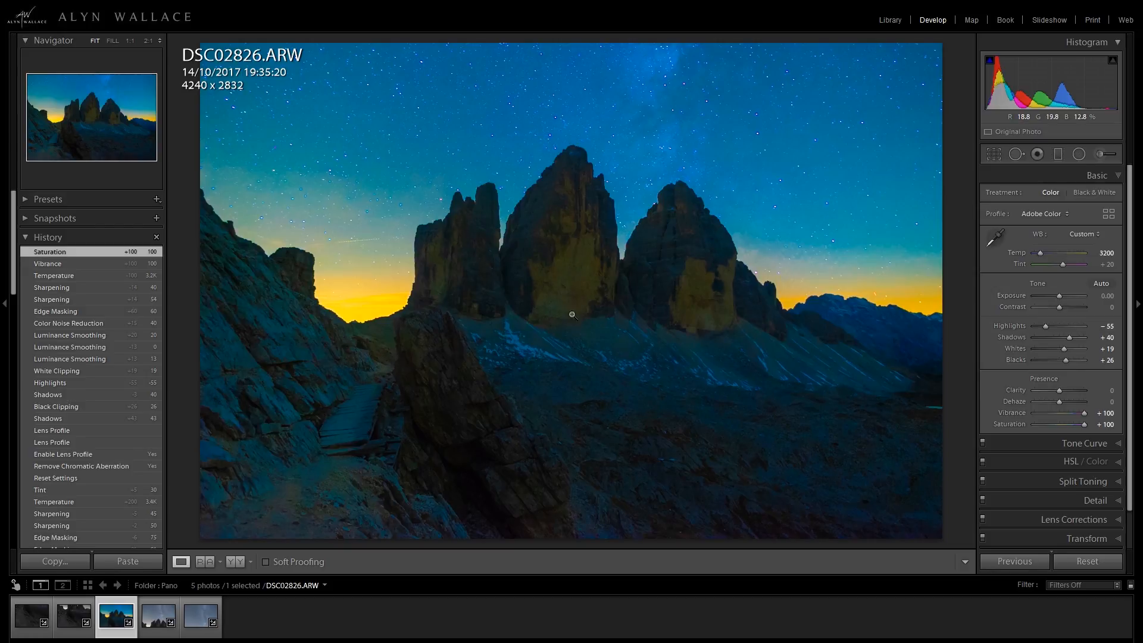
Step: Set the white balance to Temp 3350 and Tint +25, judging it on the boosted colours
mouse_move(1106, 253)
left_mouse_down()
mouse_move(1123, 253)
mouse_move(1110, 253)
left_mouse_up()
left_click_drag(1041, 254, 1040, 254)
left_click_drag(1106, 253, 1109, 253)
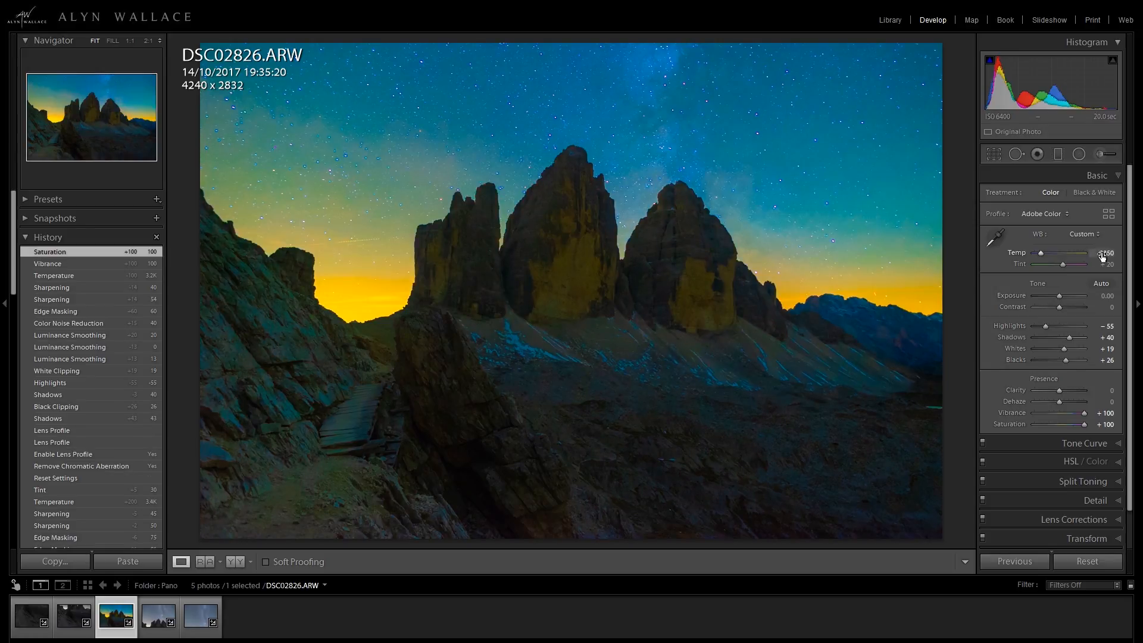
left_click_drag(1107, 265, 1109, 265)
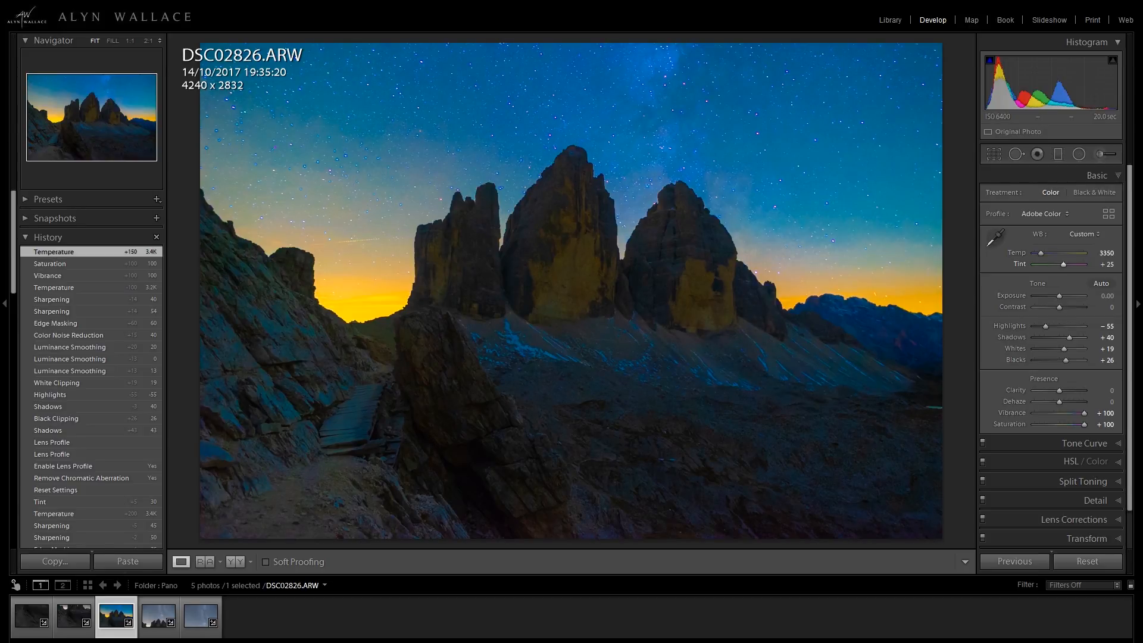
Step: Reset Vibrance and Saturation to zero and set the white balance Temp to 3300
double_click(1012, 413)
double_click(1016, 424)
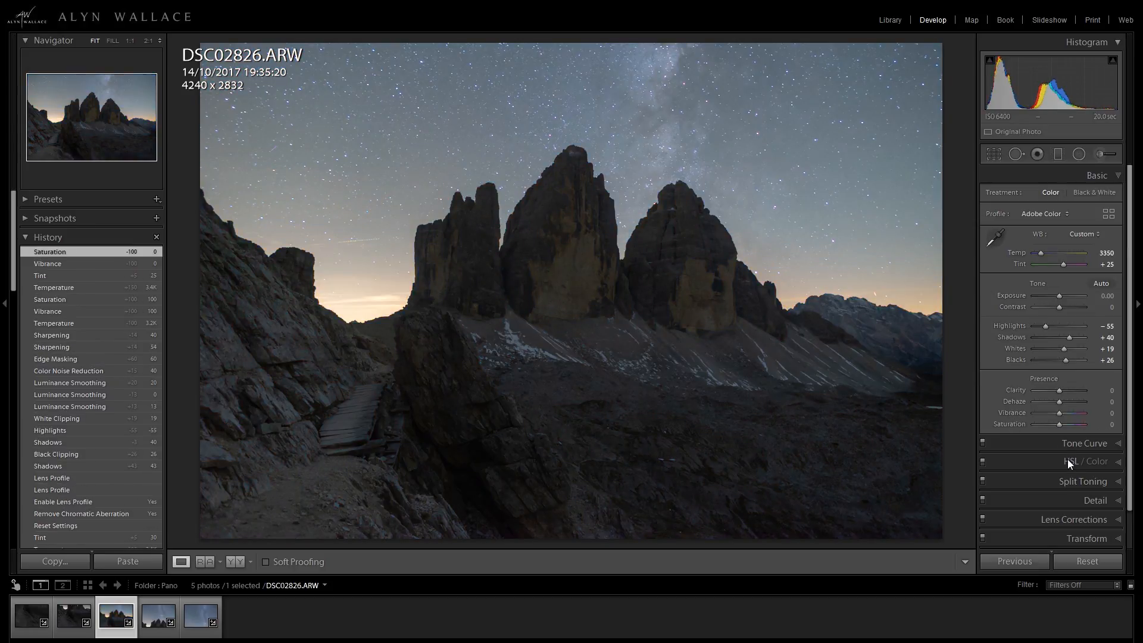
left_click(1109, 253)
type("3300")
key("Return")
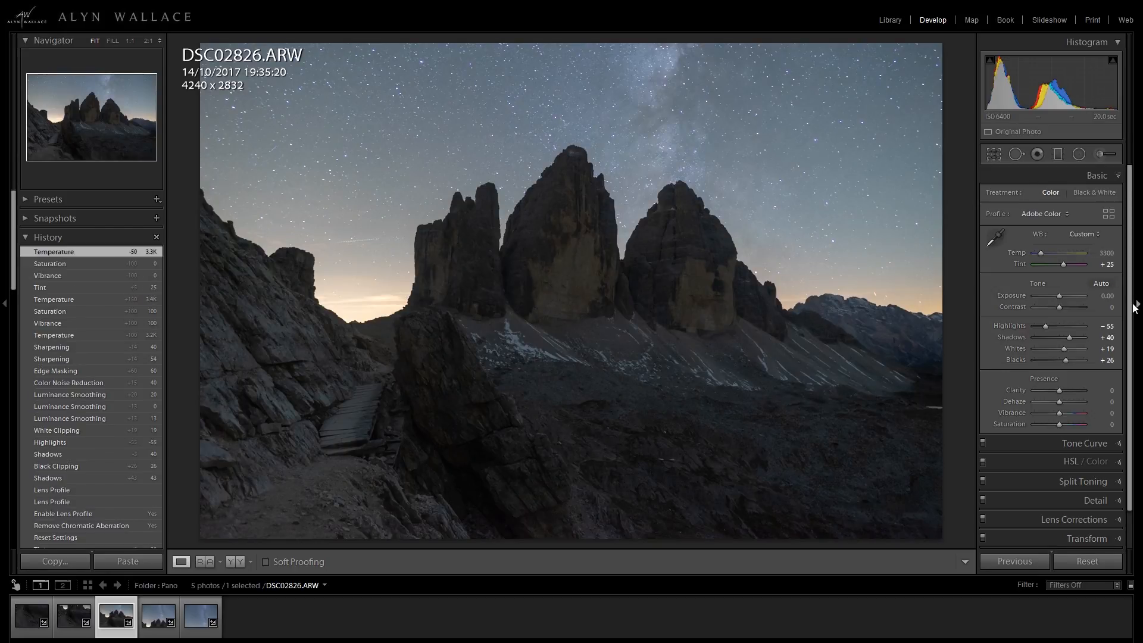
left_click(1115, 179)
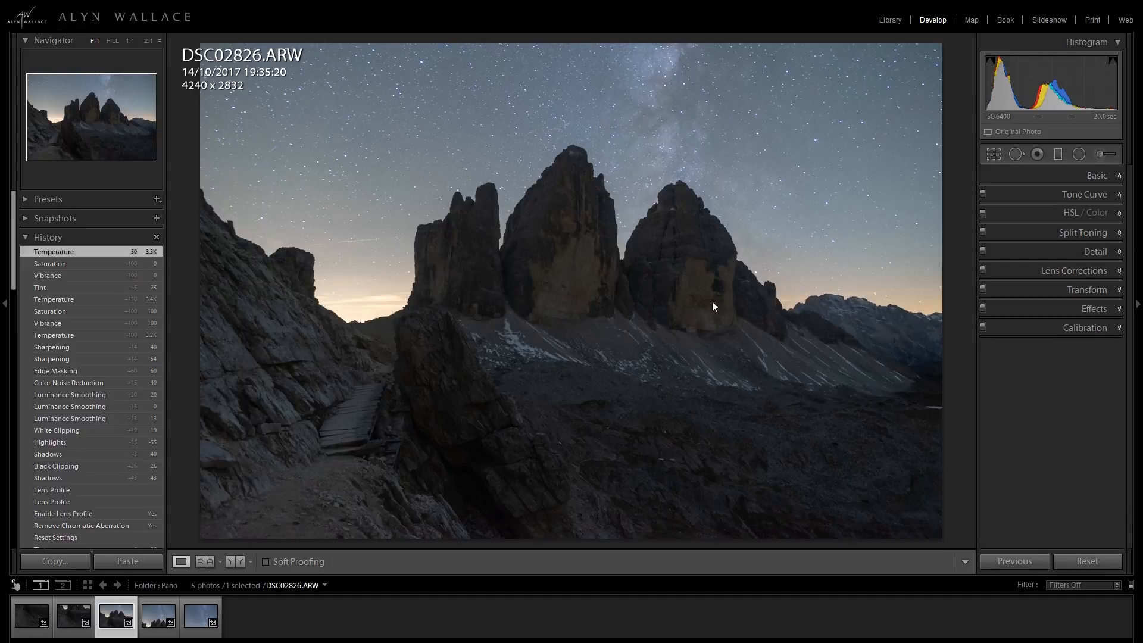
Step: Select all five panorama frames and synchronize every develop setting from DSC02826.ARW to the others
left_click(161, 621, "ctrl")
left_click(187, 623, "ctrl")
left_click(61, 622, "ctrl")
left_click(35, 622, "ctrl")
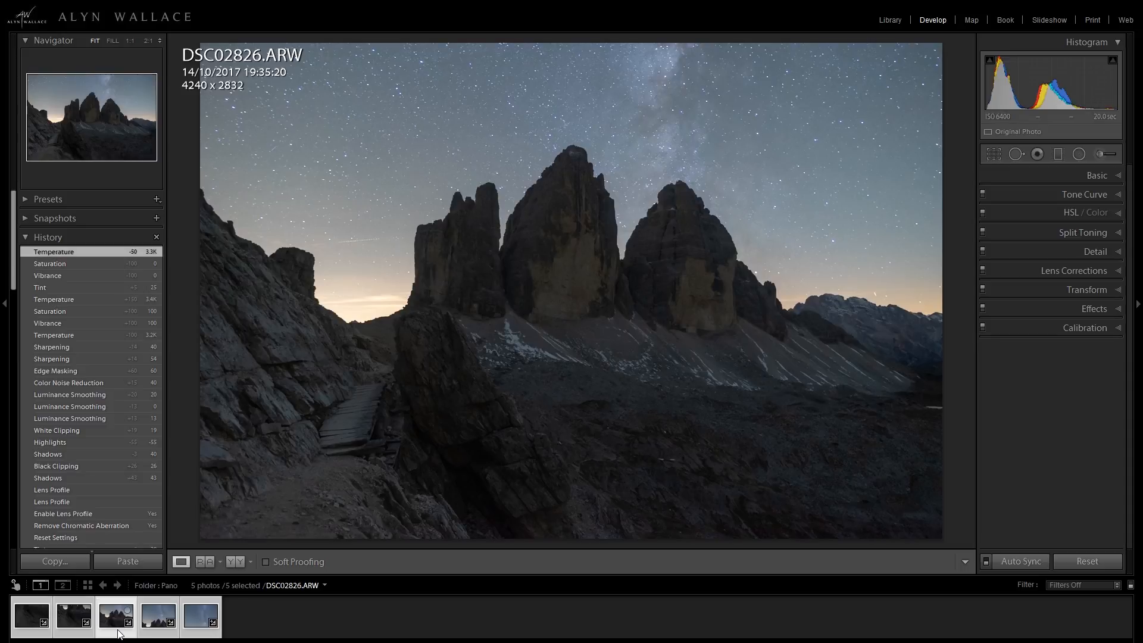
left_click(1026, 562)
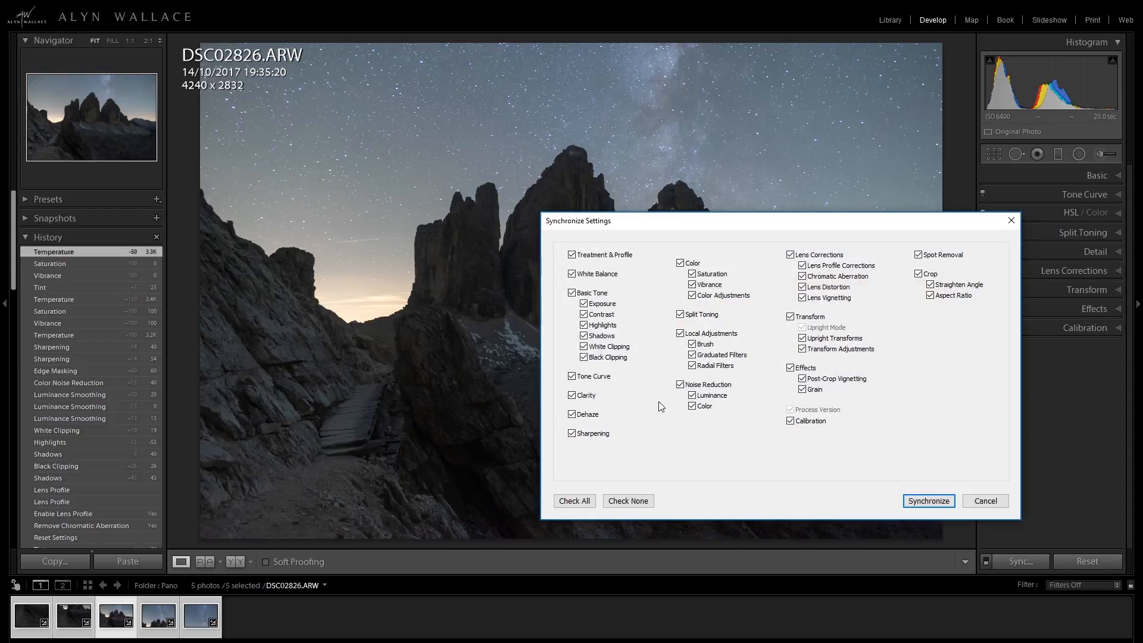
left_click(588, 510)
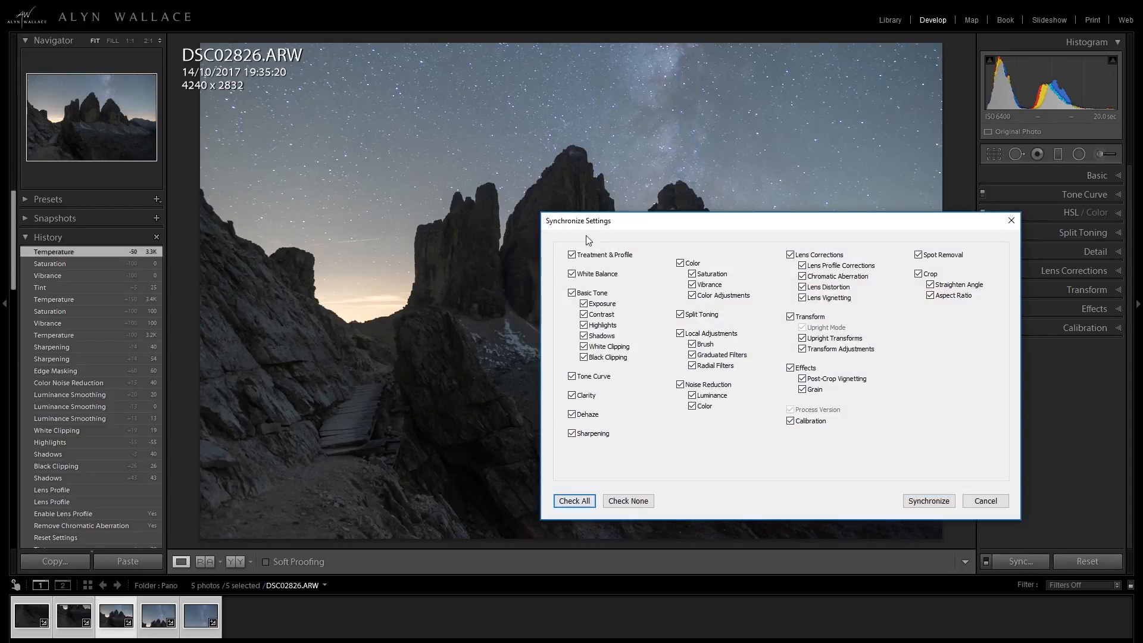
left_click(913, 500)
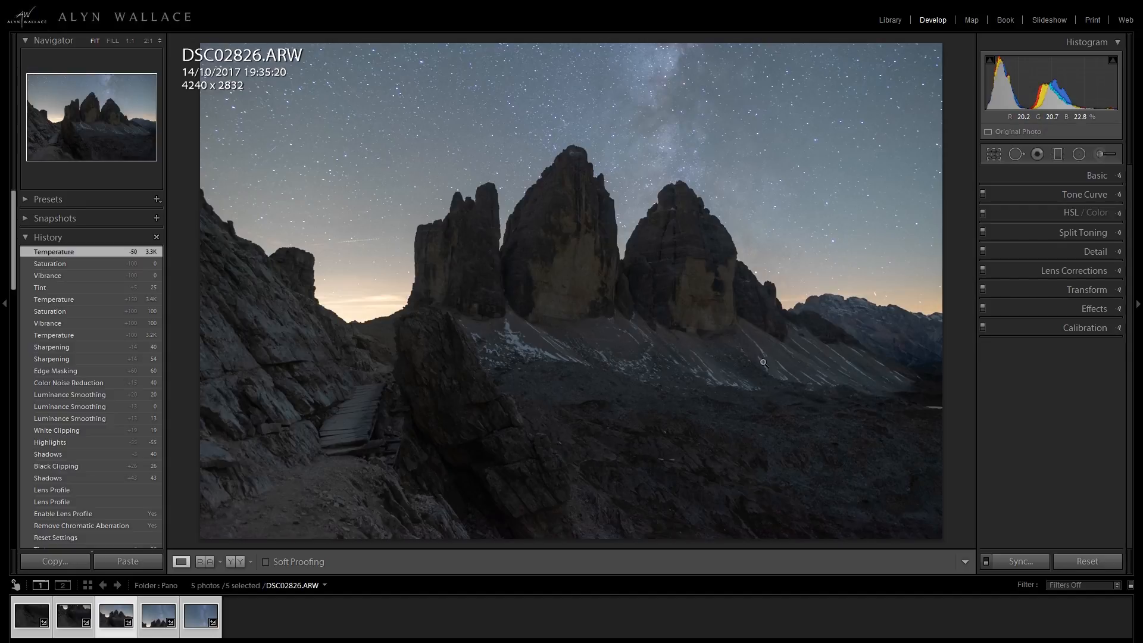
Step: Start a panorama merge of the five selected frames and set its Boundary Warp to 100
key("g")
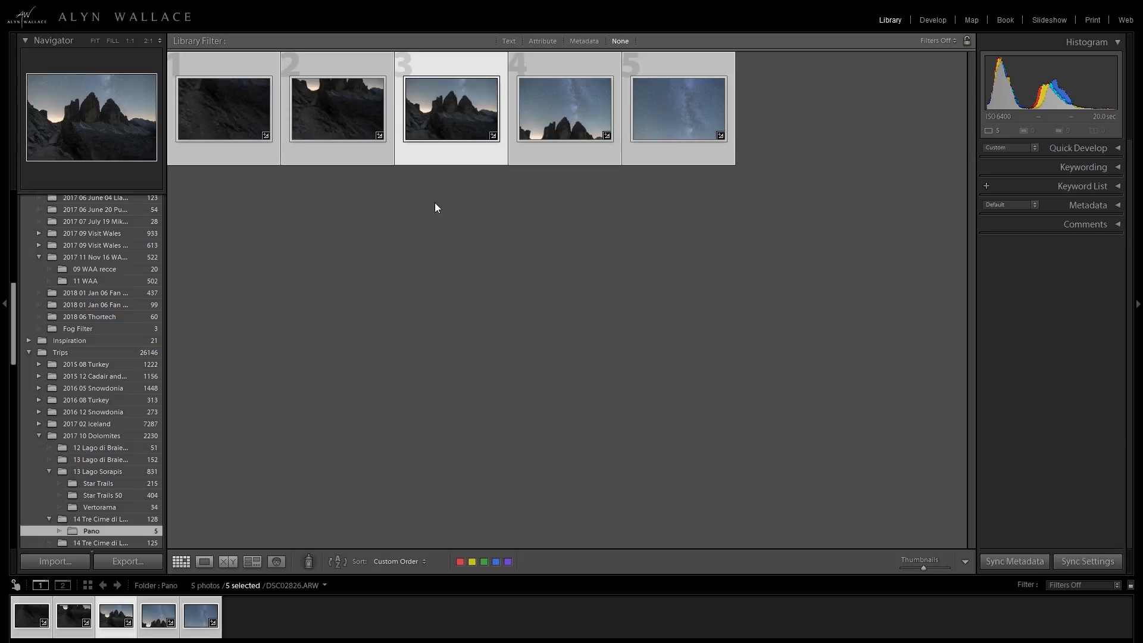
right_click(434, 96)
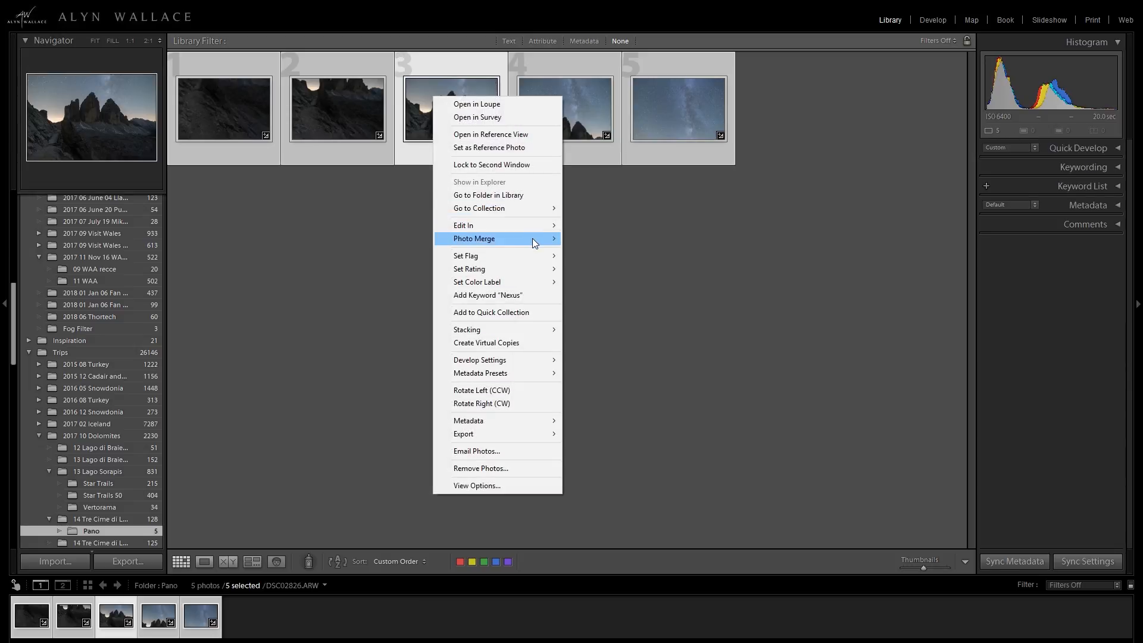
mouse_move(535, 242)
left_click(602, 252)
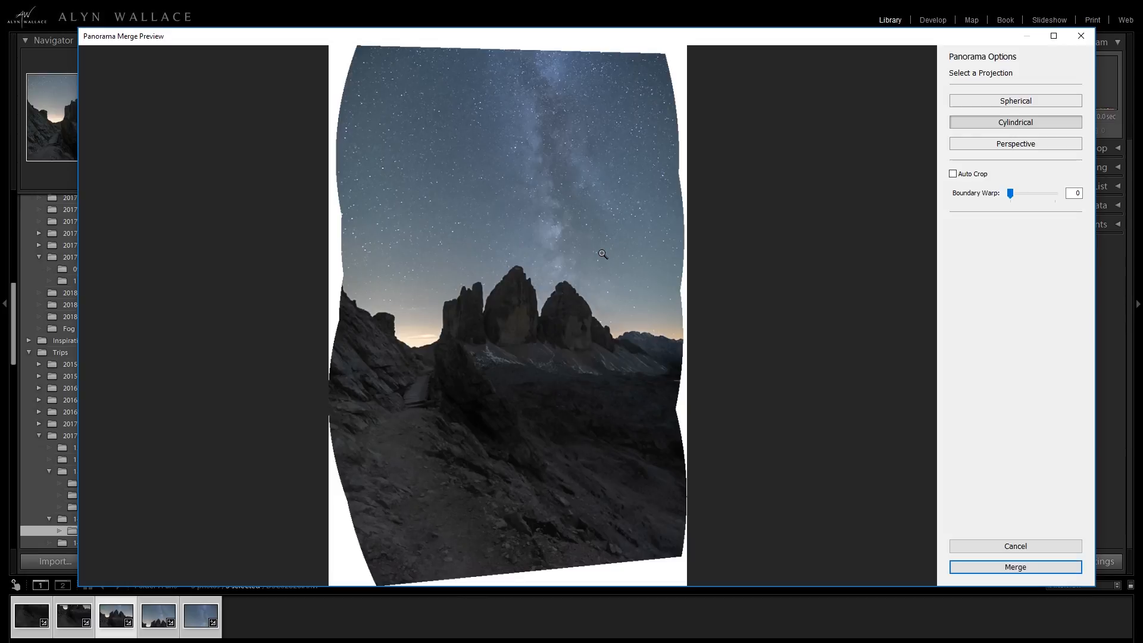
left_click_drag(1011, 194, 1070, 193)
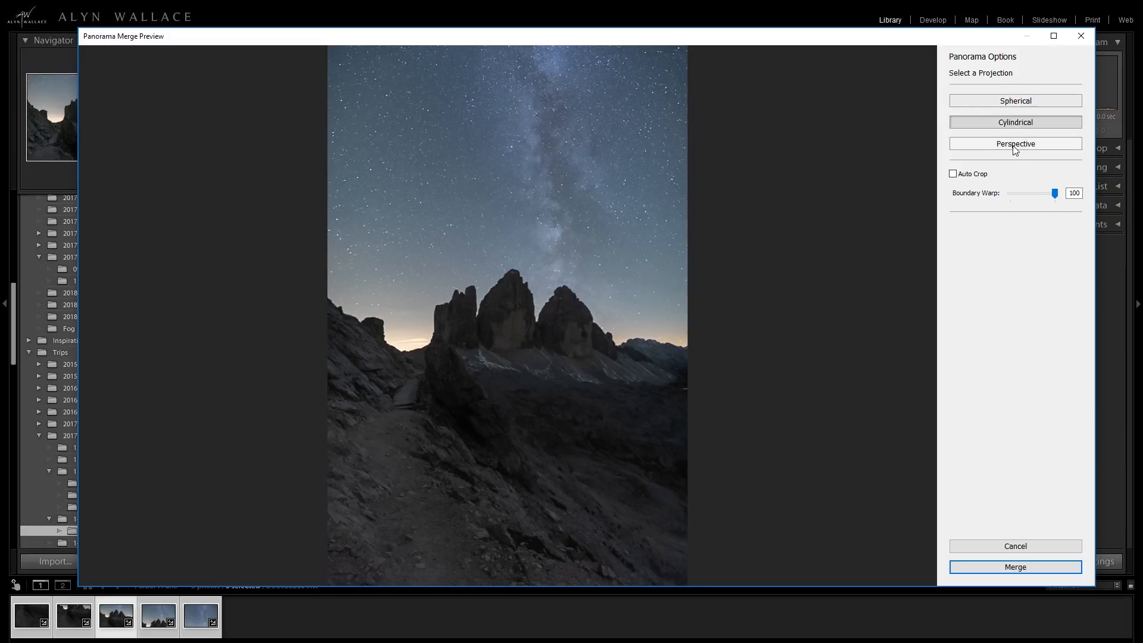
Step: Compare the Spherical and Perspective projections, and merge the panorama with the Cylindrical projection
left_click(1012, 101)
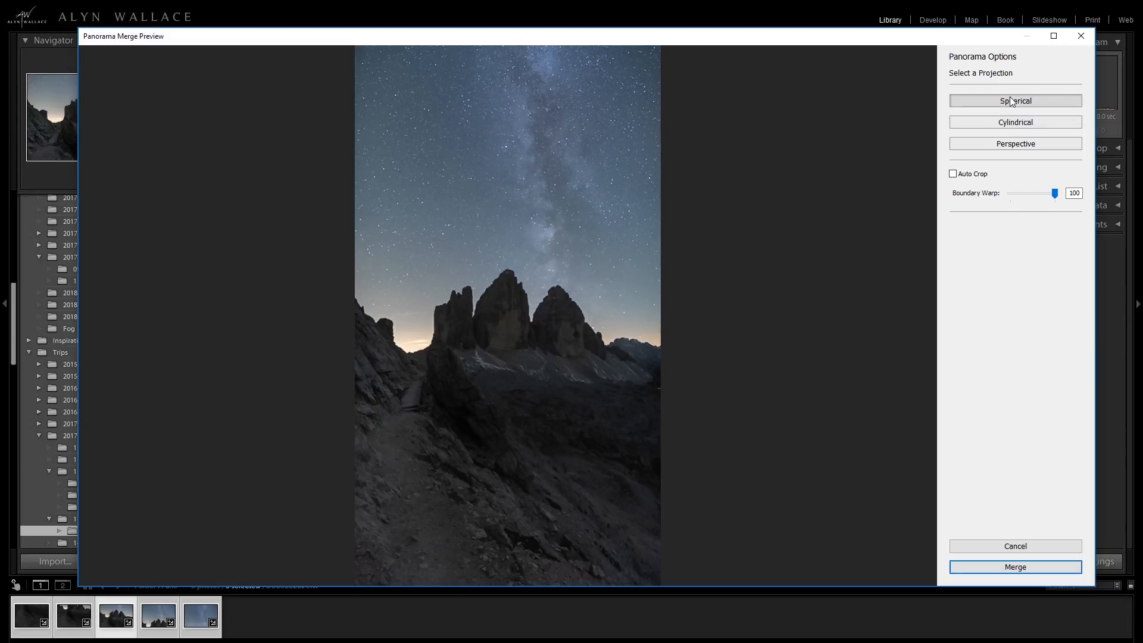
left_click(1016, 144)
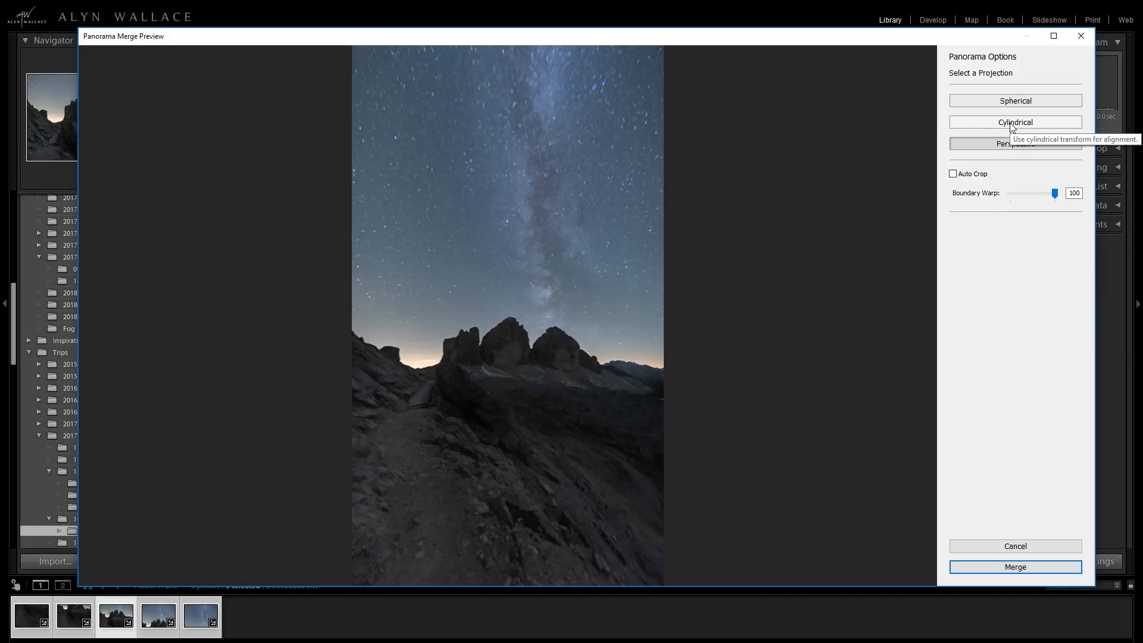
left_click(1013, 126)
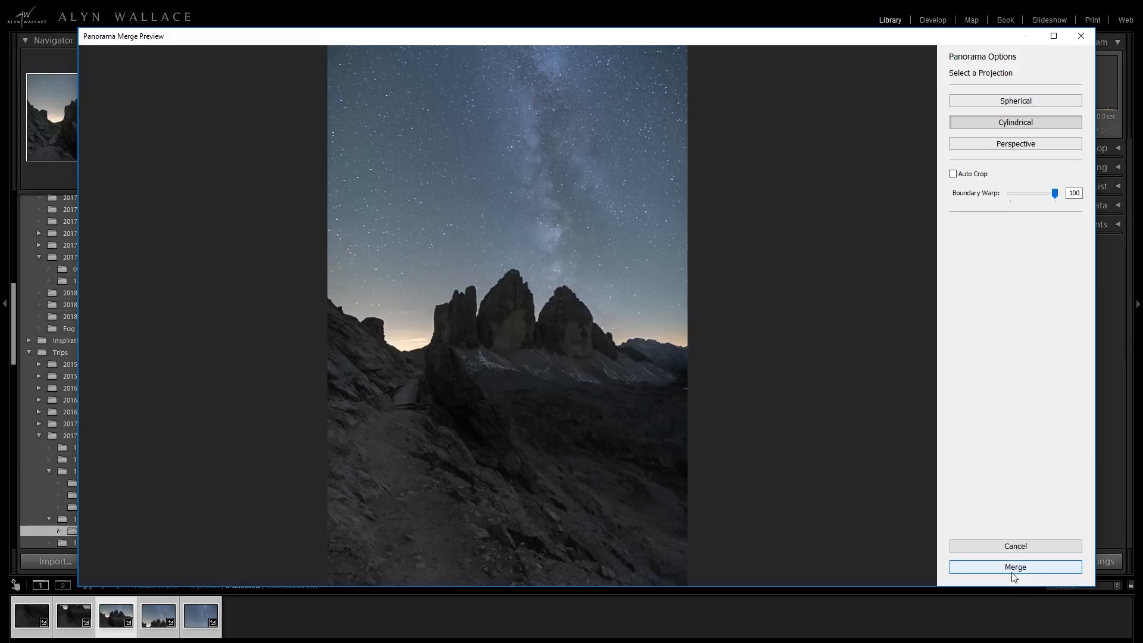
left_click(1013, 569)
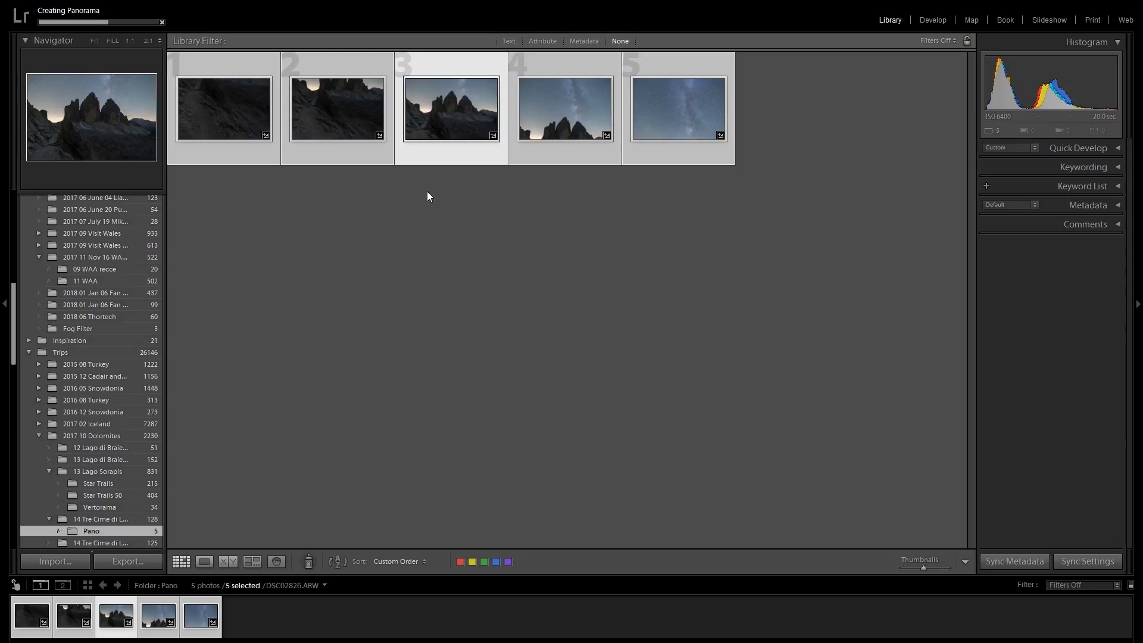
left_click(659, 357)
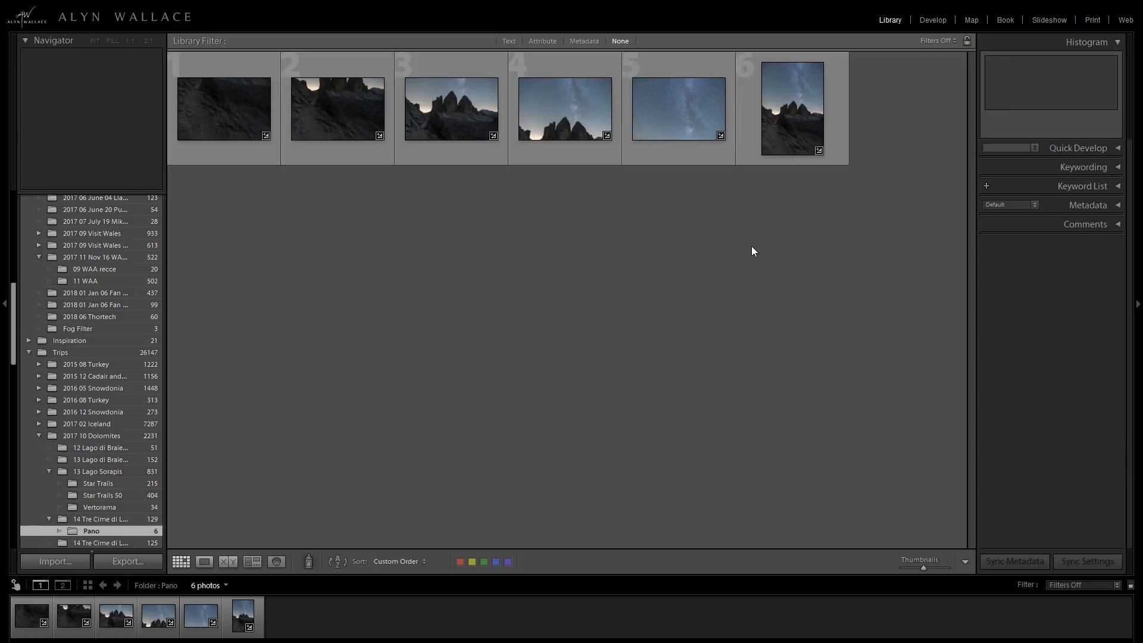
Step: Check the Basic settings of the merged panorama DSC02826-Pano.dng and send it to Adobe Photoshop CC 2018 for editing
double_click(804, 116)
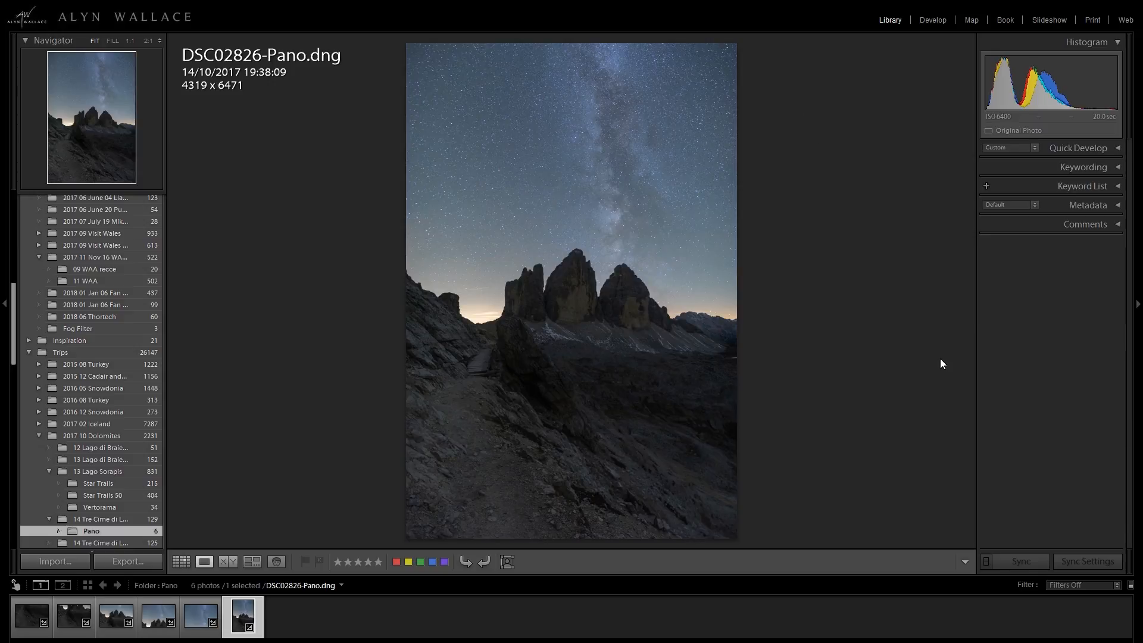
key("d")
left_click(1113, 177)
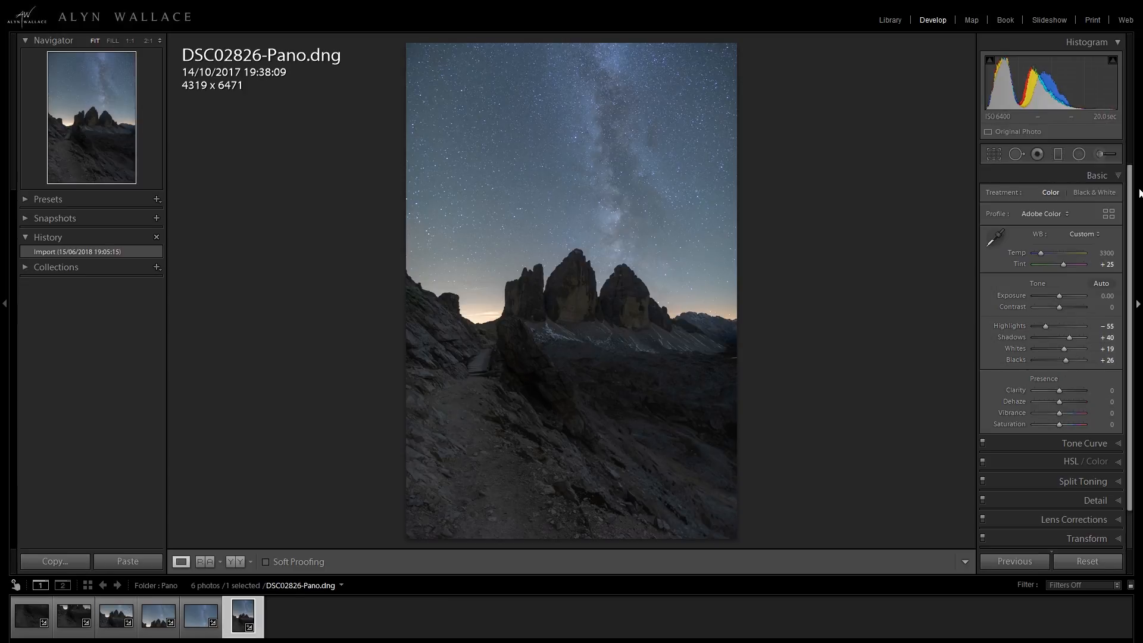
left_click(1119, 176)
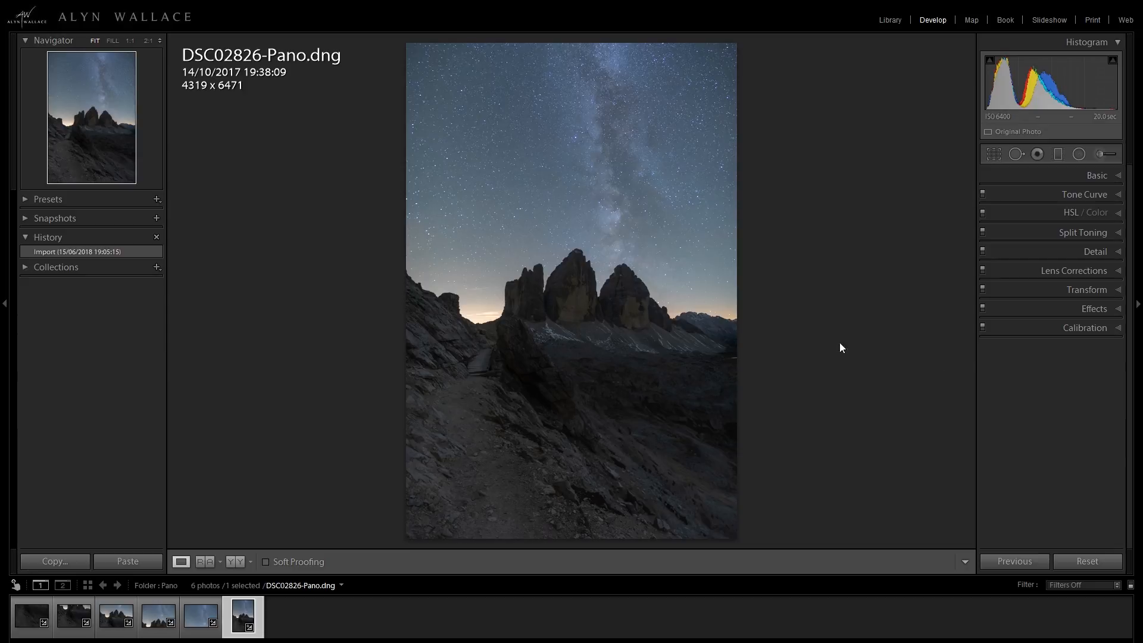
right_click(574, 230)
mouse_move(661, 333)
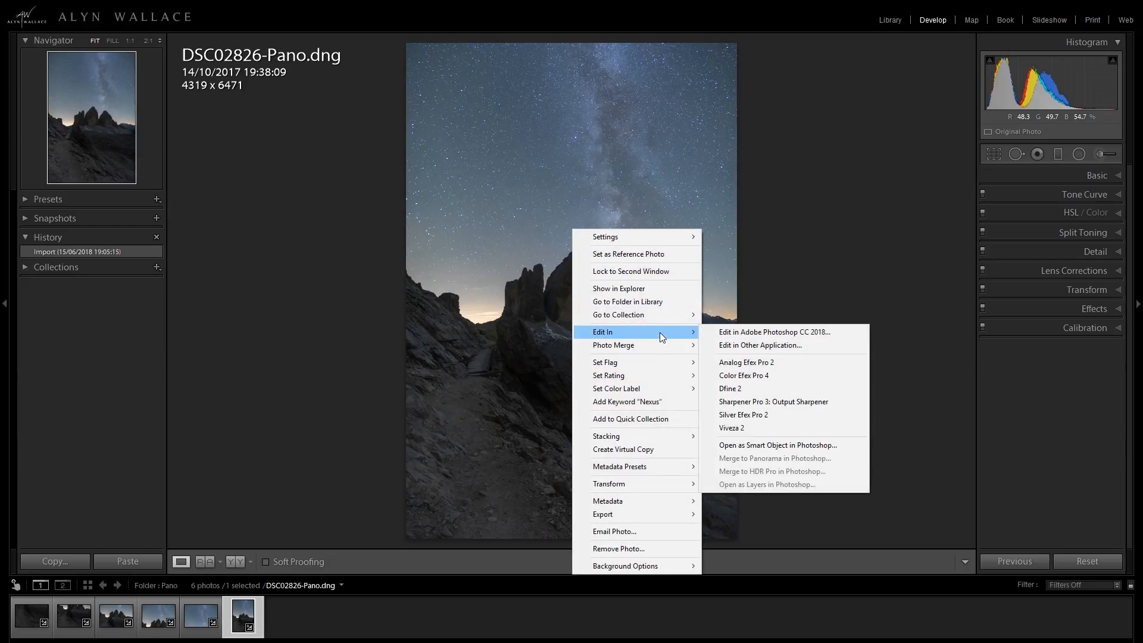
left_click(841, 334)
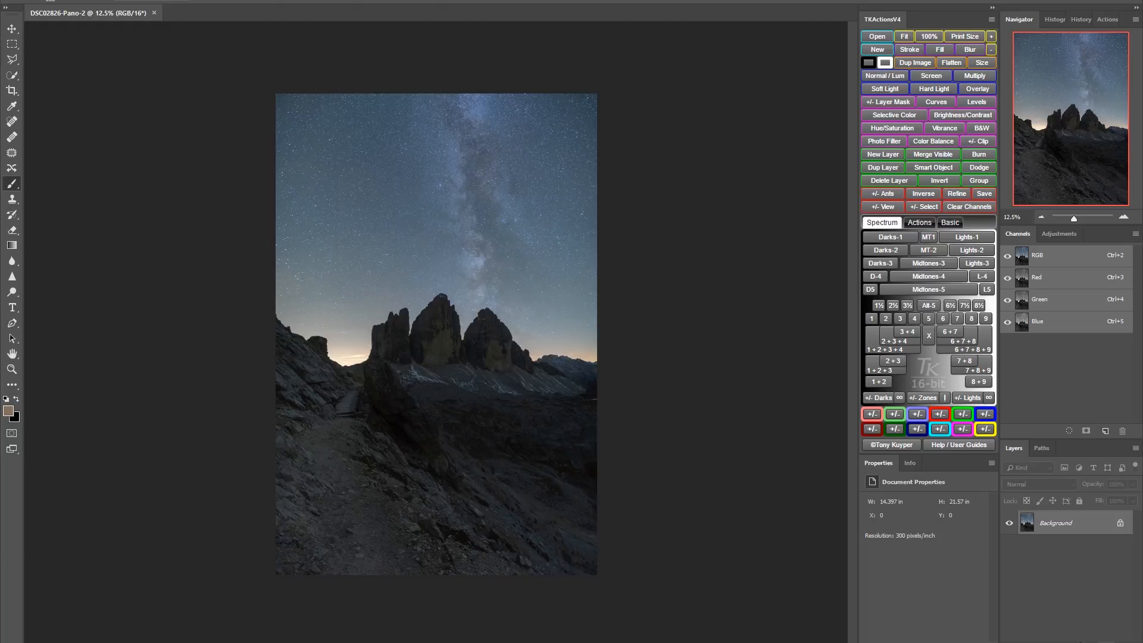
Step: Add a Curves adjustment layer above the Background layer
left_click(1071, 642)
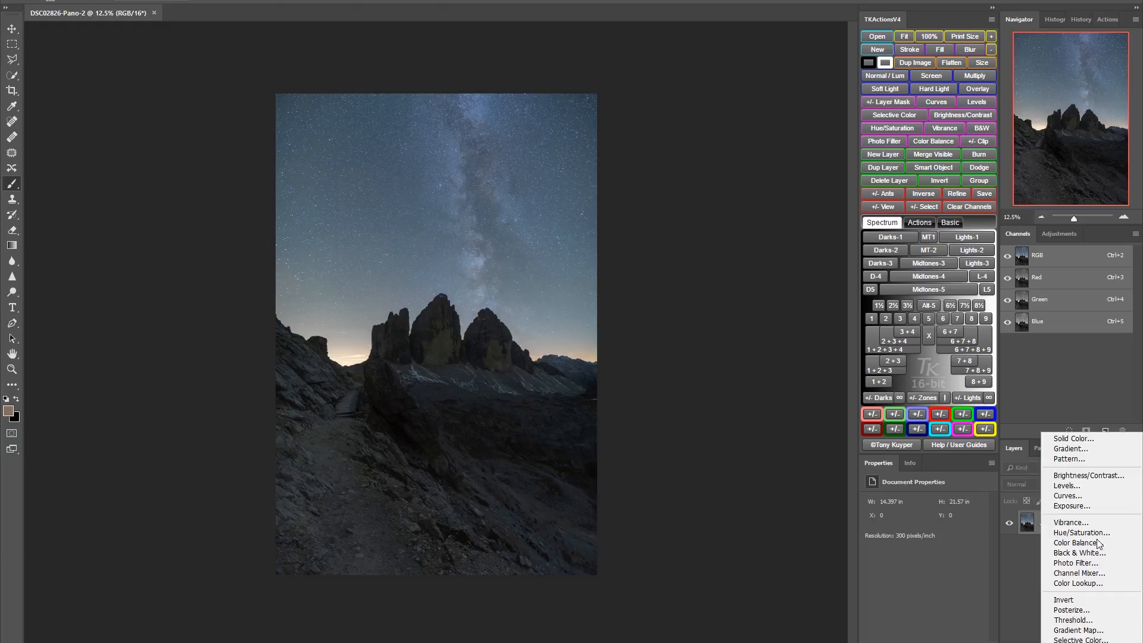
left_click(1082, 501)
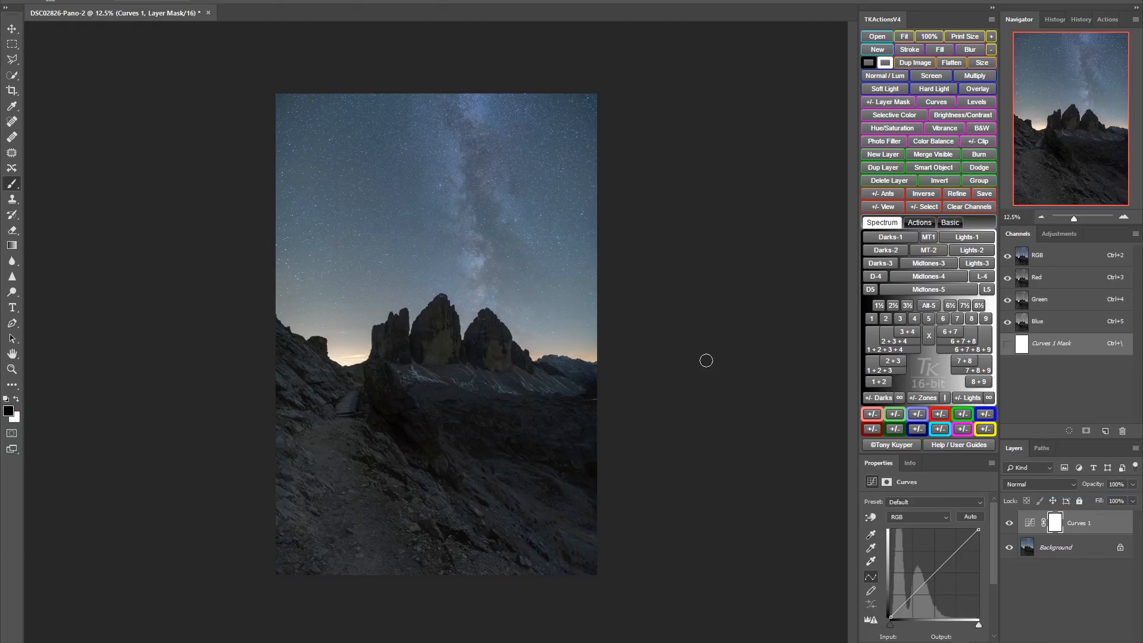
left_click(1070, 642)
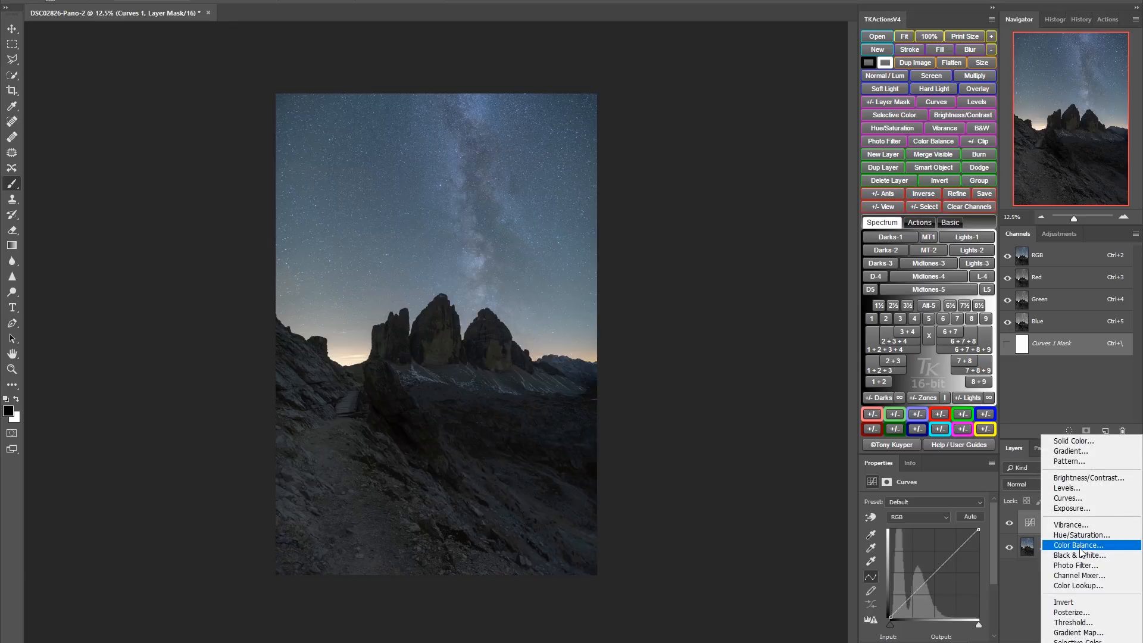
left_click(1033, 595)
key("alt+Tab")
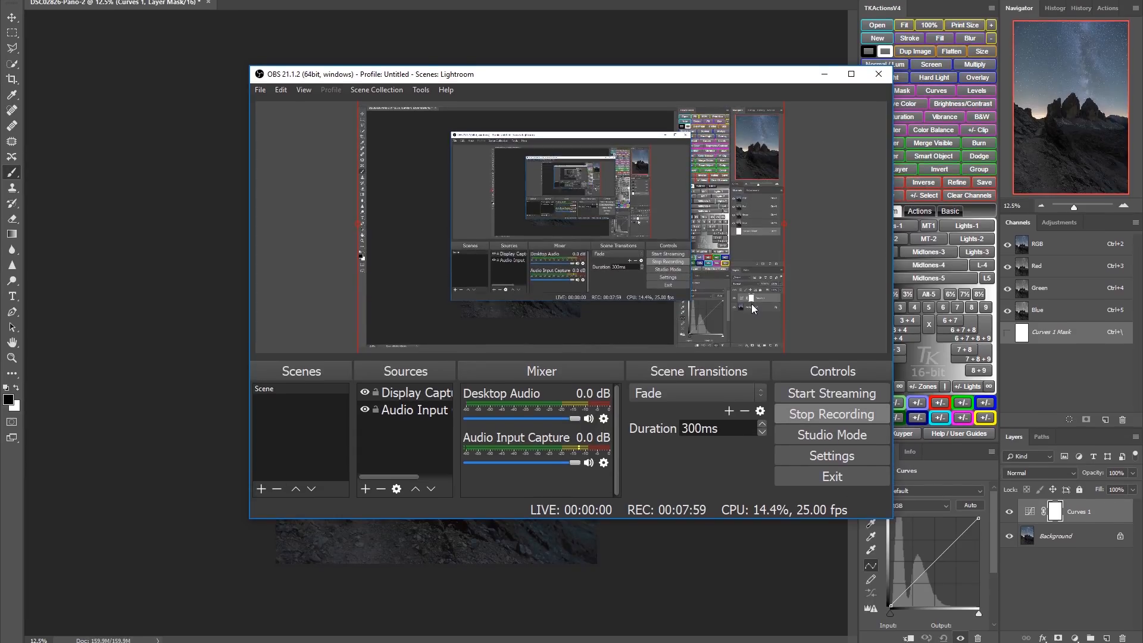
left_click(824, 68)
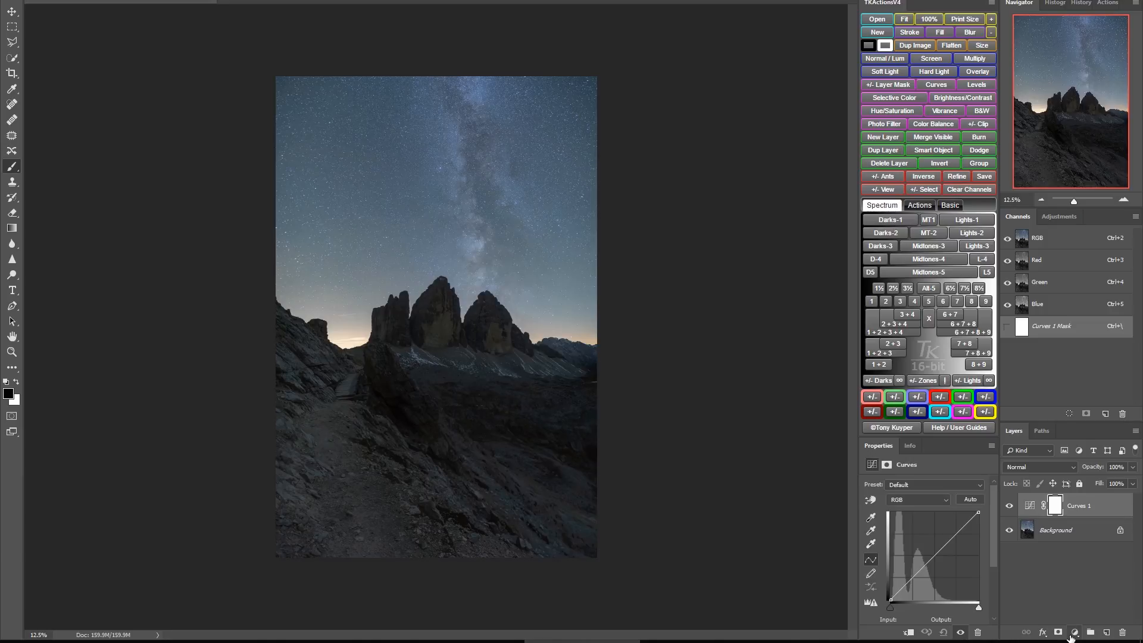
Step: Close the DSC02826-Pano-2 document and save its changes
left_click(1075, 632)
left_click(1069, 482)
left_click(210, 1)
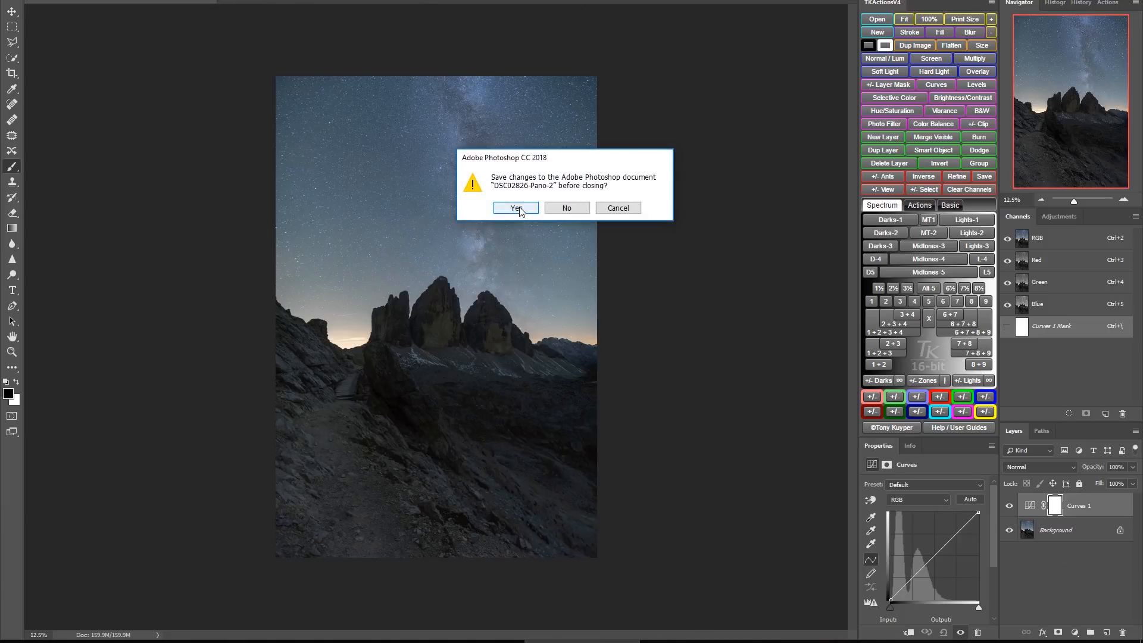
left_click(520, 209)
Step: Switch to Lightroom and compare DSC02826-Pano-Edit.tif with DSC02826-Pano.dng in the Develop view
left_click(582, 642)
left_click_drag(653, 263, 651, 268)
left_click(206, 196)
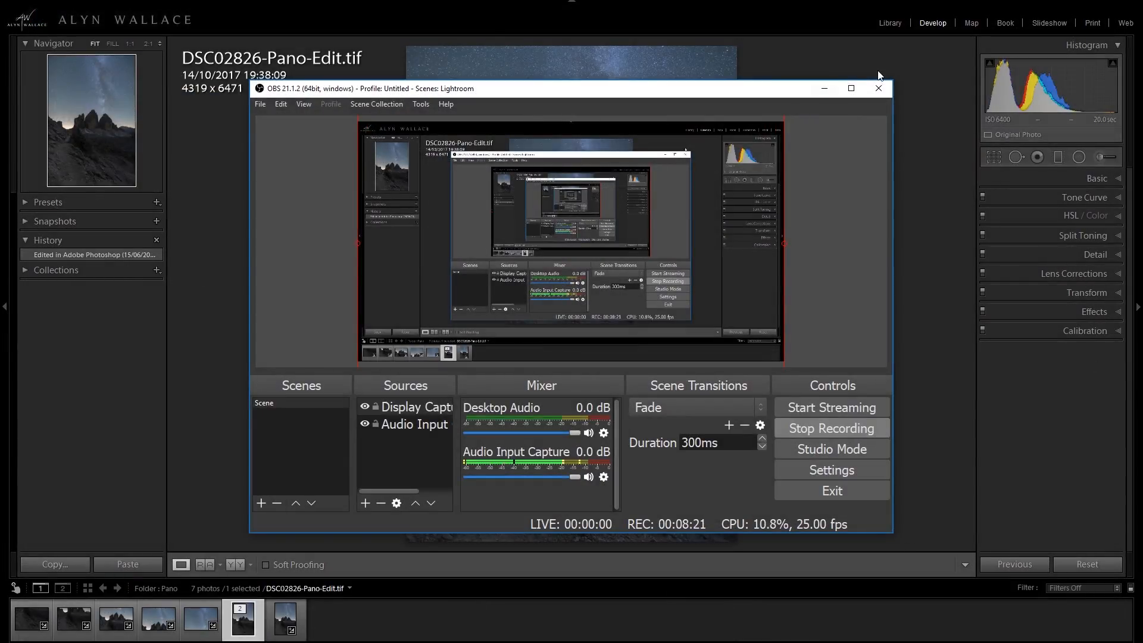
left_click(883, 86)
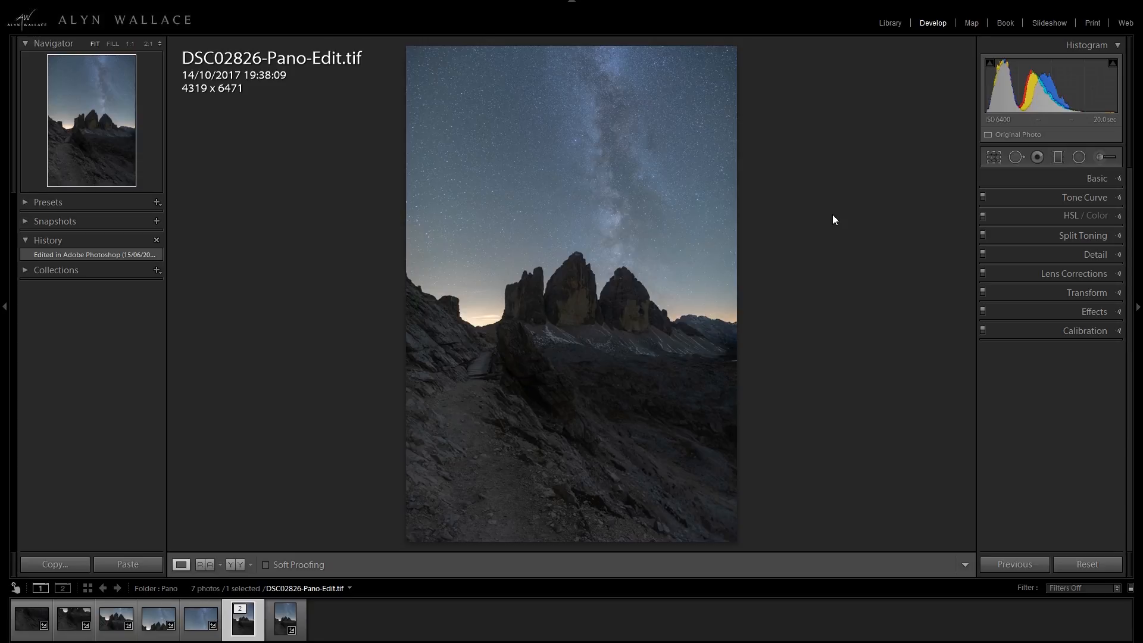
key("Right")
key("Left")
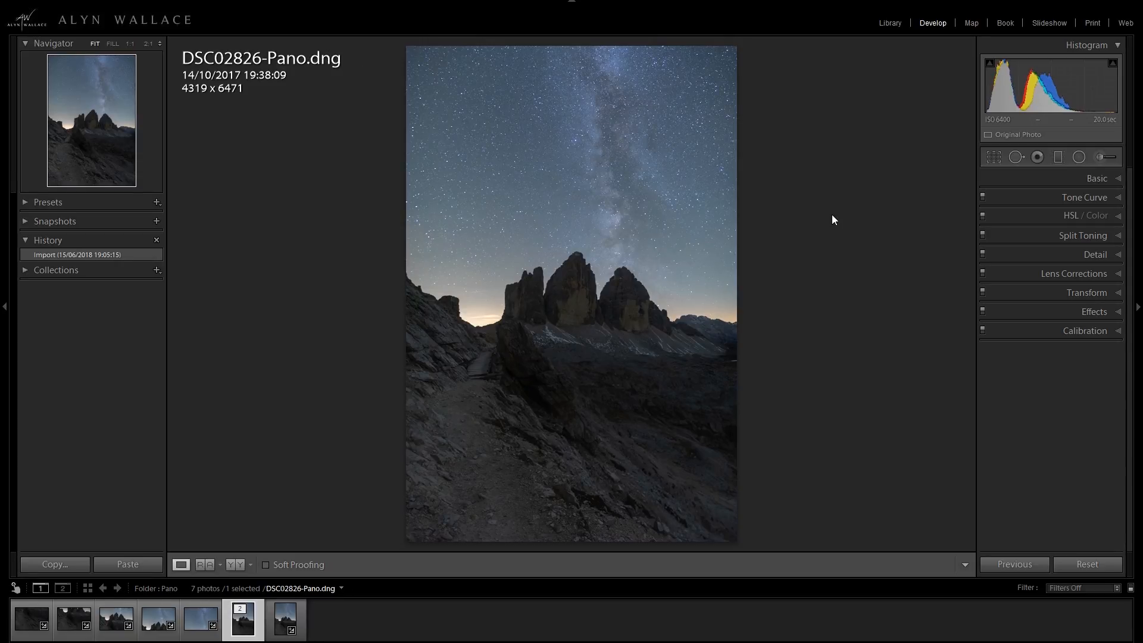
Step: Set the basic tones of DSC02826-Pano-Edit.tif to Highlights -50, Shadows +36, Whites +40 and Blacks +2
left_click(1108, 179)
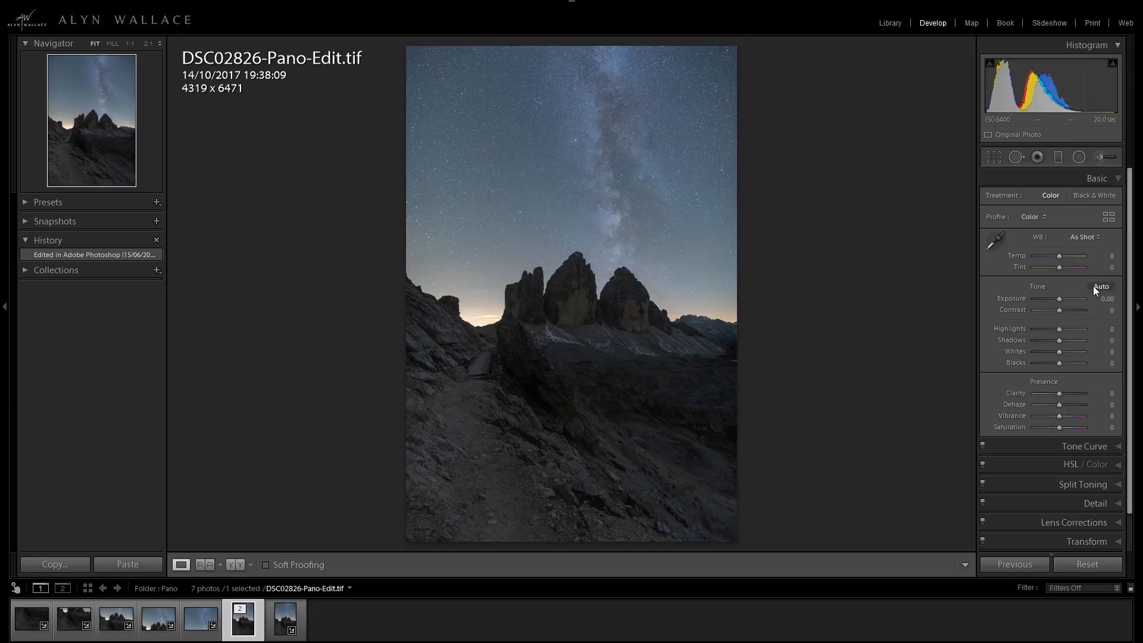
left_click_drag(1061, 330, 1060, 362)
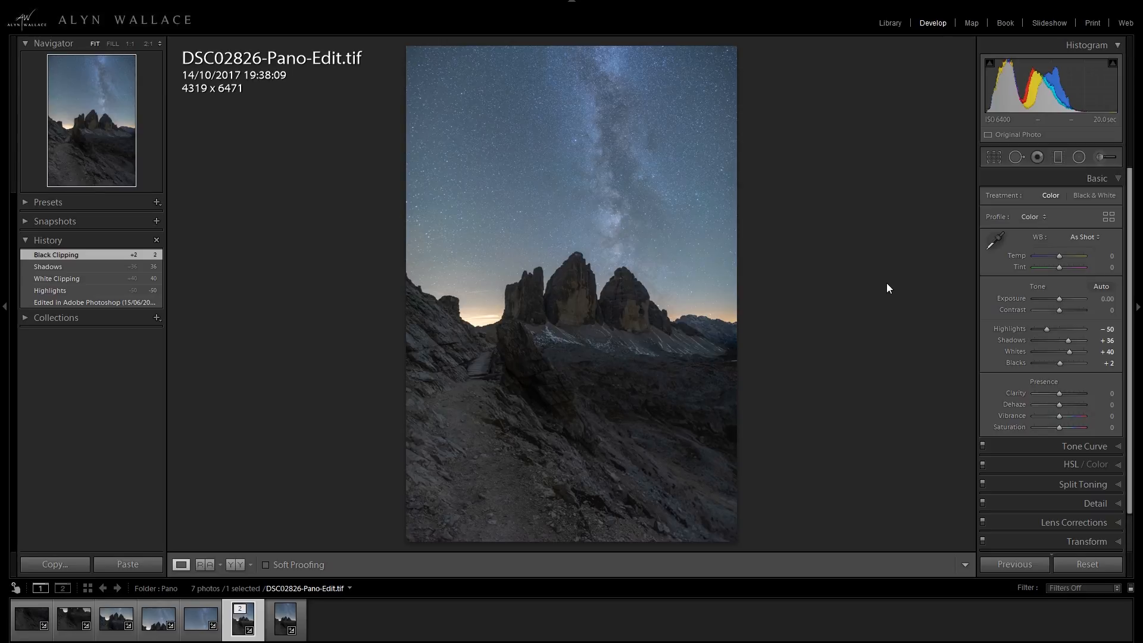
left_click(1119, 180)
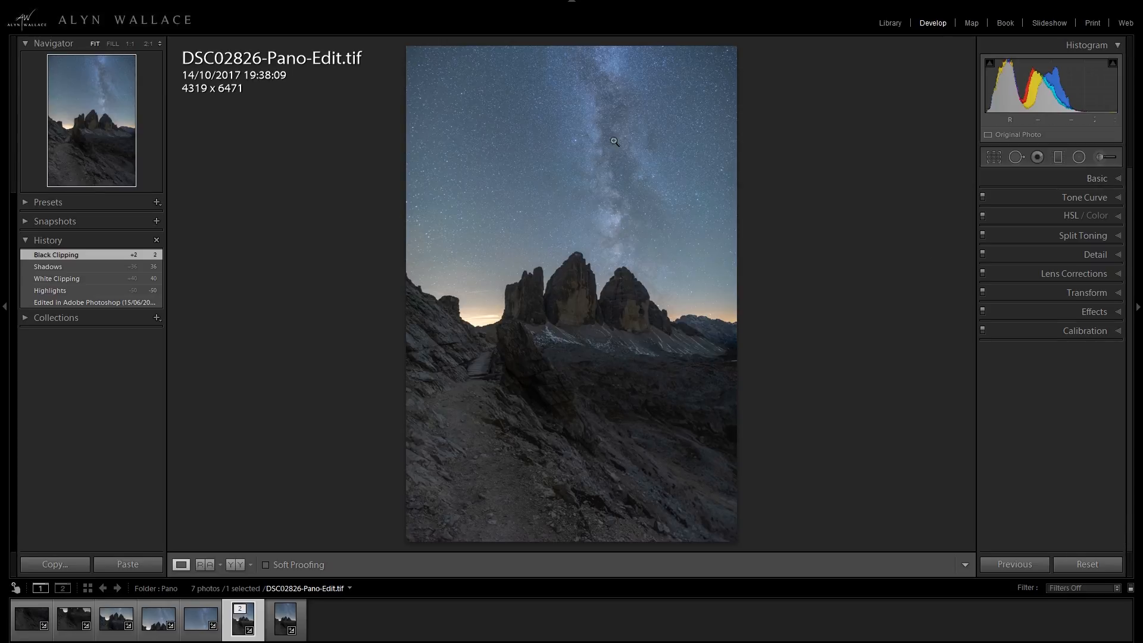
Step: Add a graduated filter over the sky that fades downward across the peaks, centred near the top of the middle peak
left_click(1061, 157)
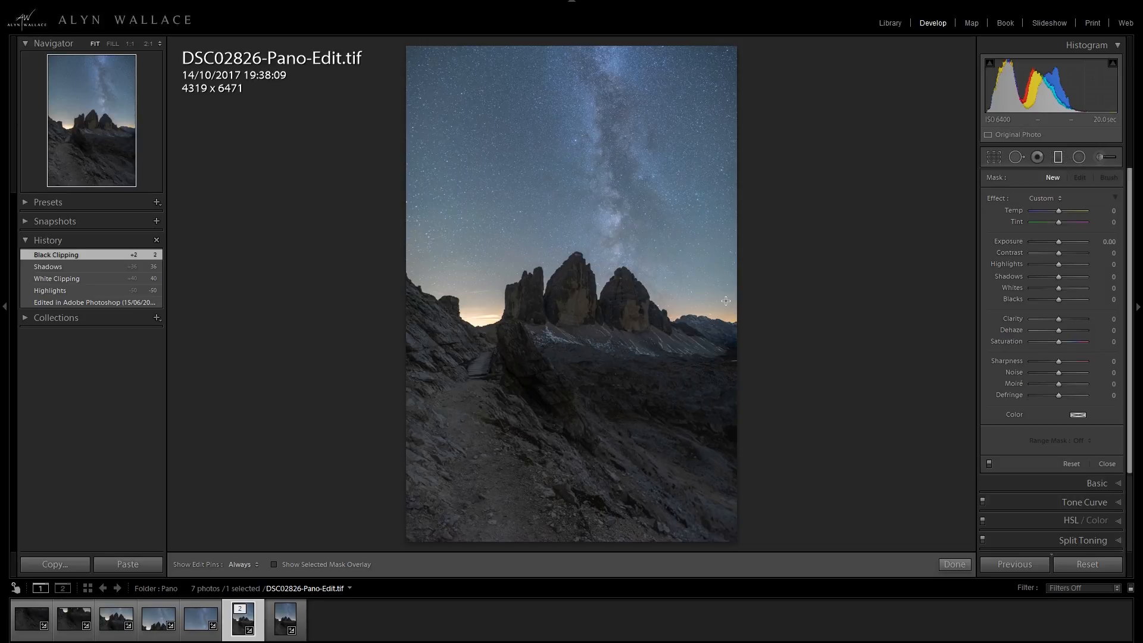
left_click_drag(571, 196, 559, 361)
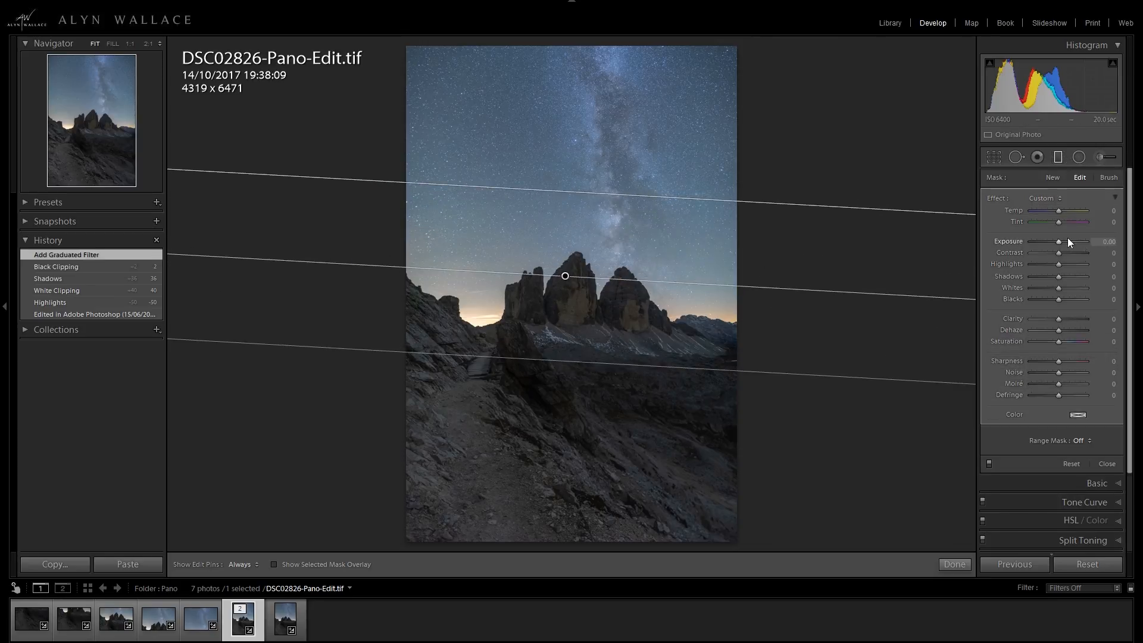
left_click_drag(565, 275, 569, 261)
Step: Set the sky graduated filter's Contrast to 100 and Saturation to about -39, with its Exposure reset to 0.00
left_click_drag(1059, 241, 1048, 244)
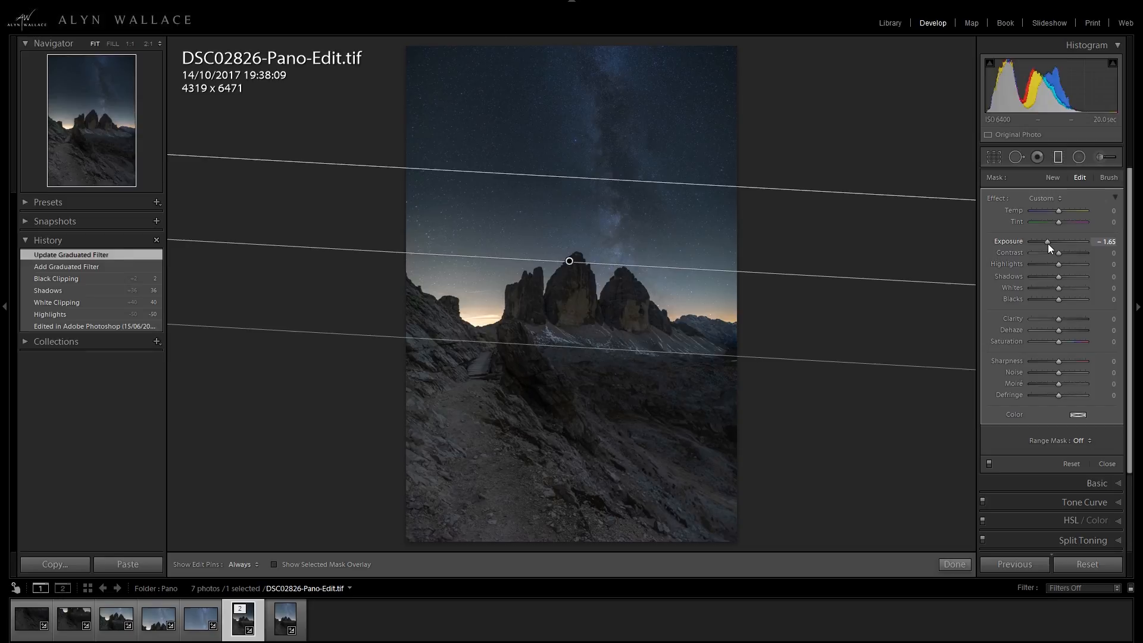
double_click(1010, 240)
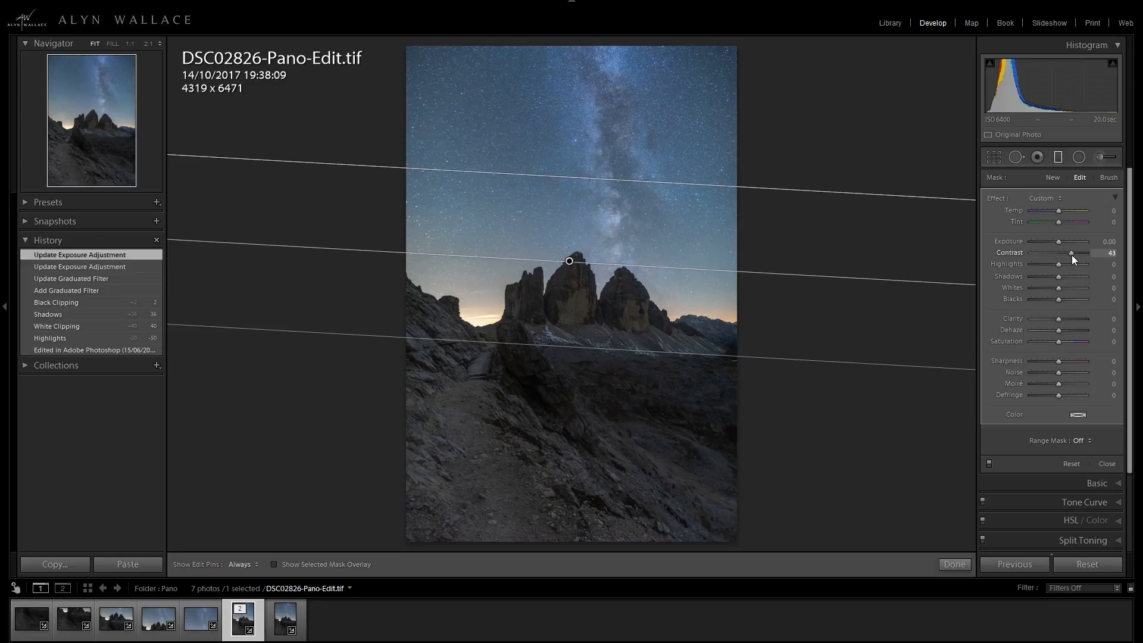
mouse_move(1086, 255)
left_mouse_down()
mouse_move(1048, 251)
mouse_move(1090, 258)
left_mouse_up()
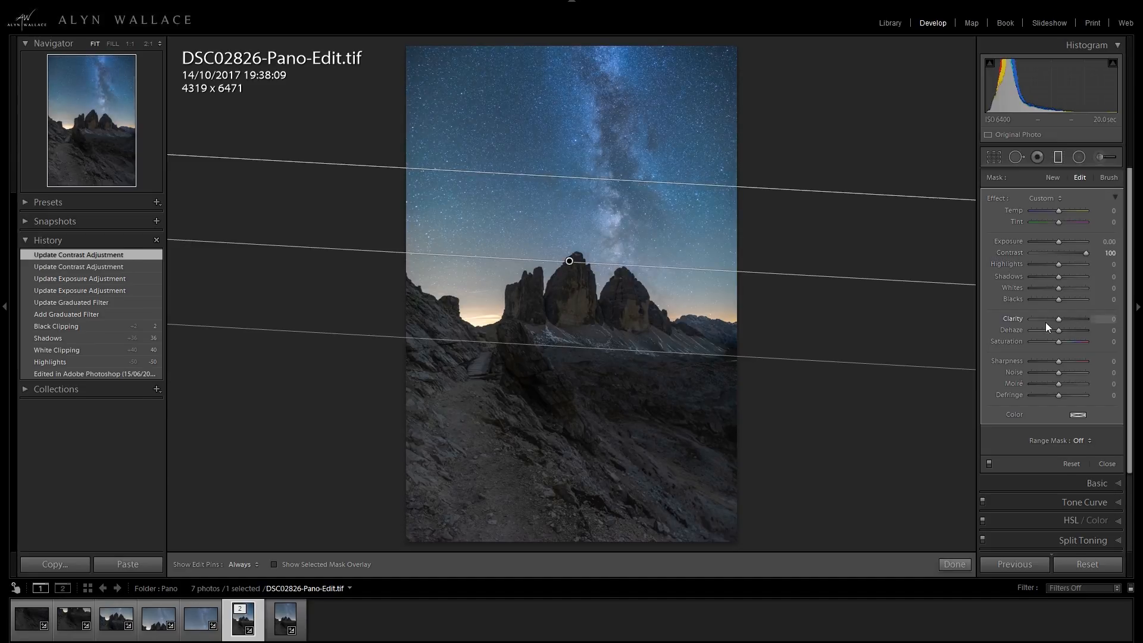
left_click_drag(1063, 346, 1052, 347)
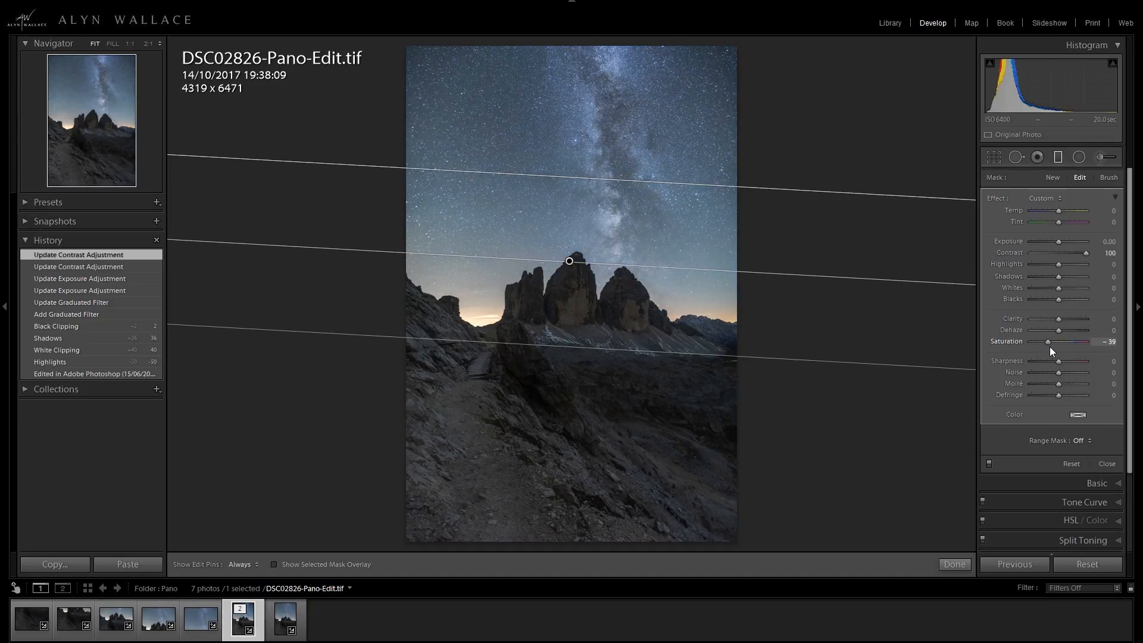
left_click_drag(1051, 350, 1051, 350)
left_click(955, 564)
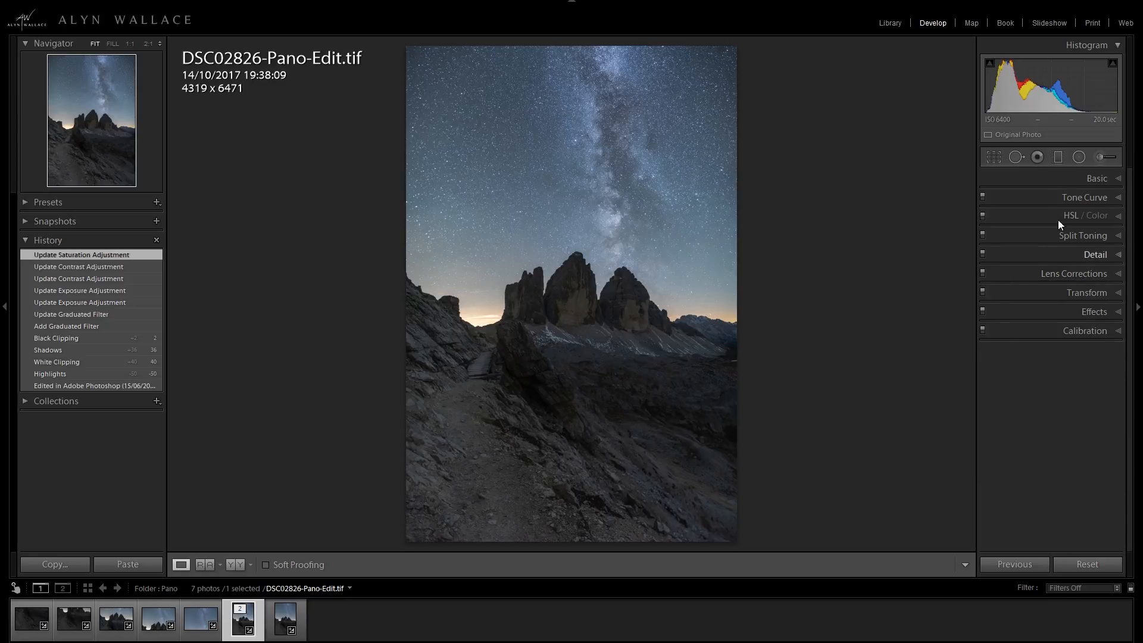
Step: Add a second graduated filter over the sky, slightly tilted and centred just above the right-hand peak
left_click(1059, 157)
left_click_drag(647, 225, 637, 338)
left_click_drag(647, 281, 647, 260)
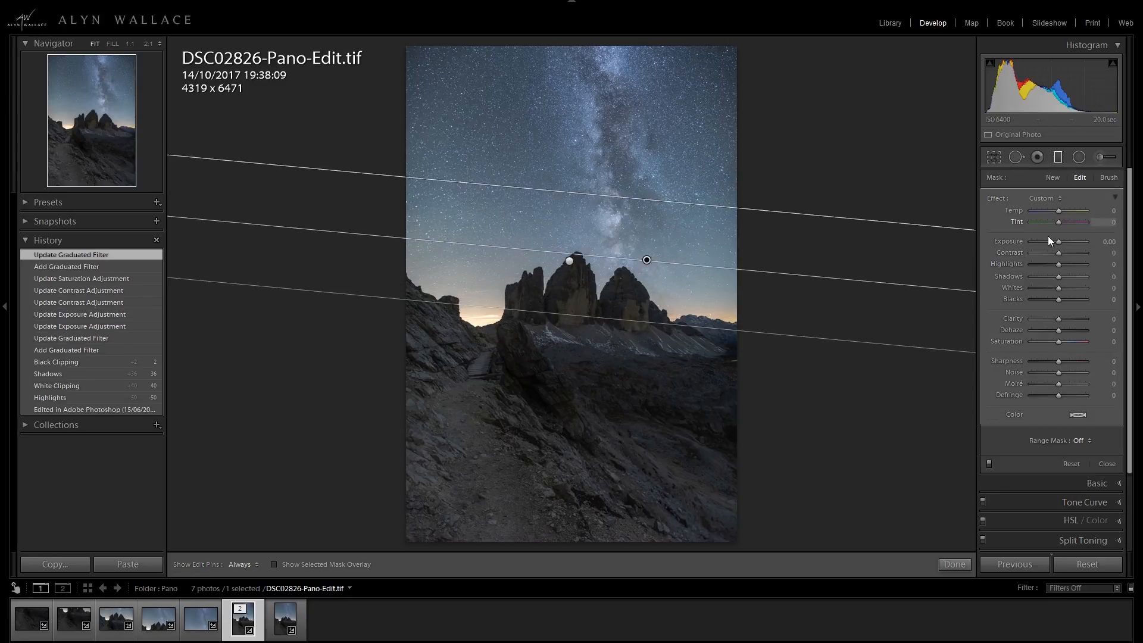
Step: Set the second sky graduated filter's Contrast to about 43 and Saturation to -11
left_click_drag(1083, 255, 1080, 258)
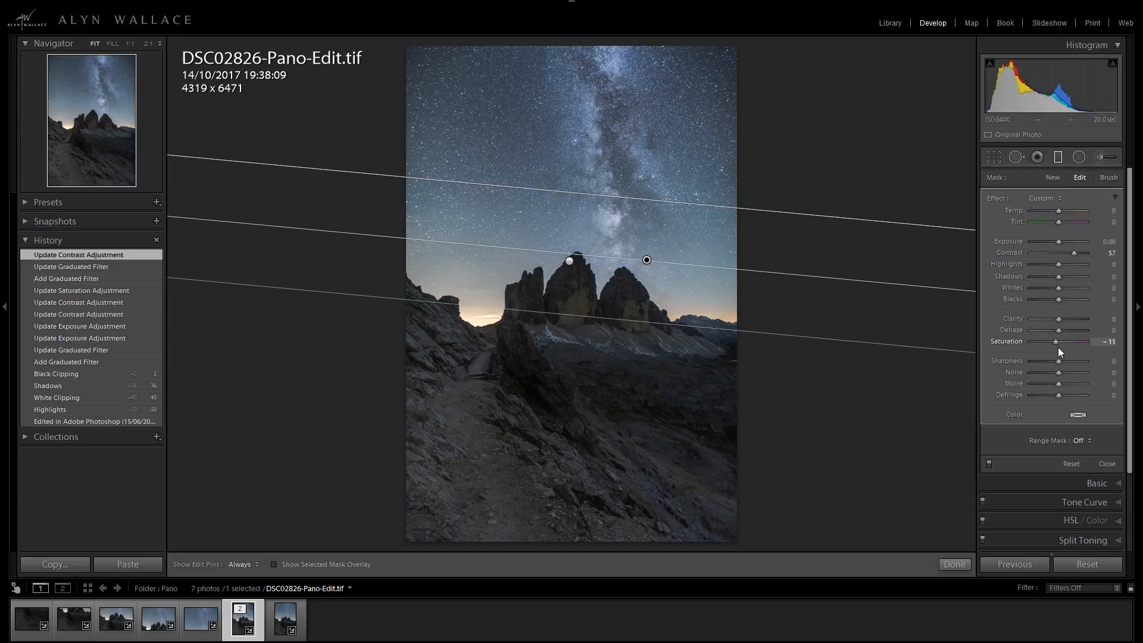
left_click_drag(1059, 348, 1059, 348)
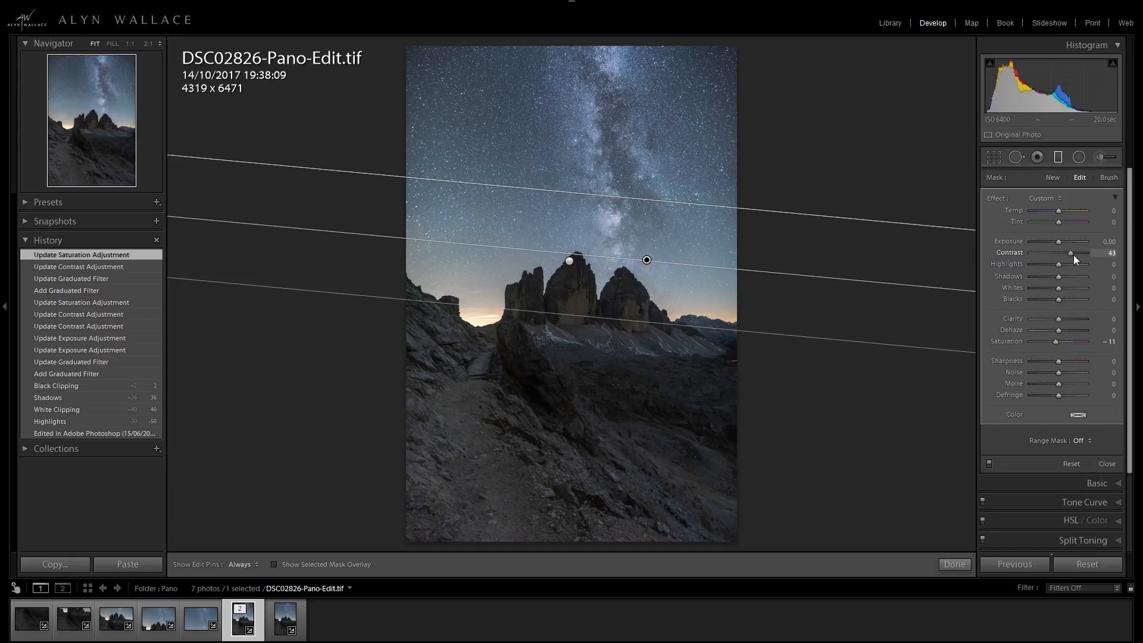
left_click_drag(1073, 254, 1073, 255)
left_click(954, 564)
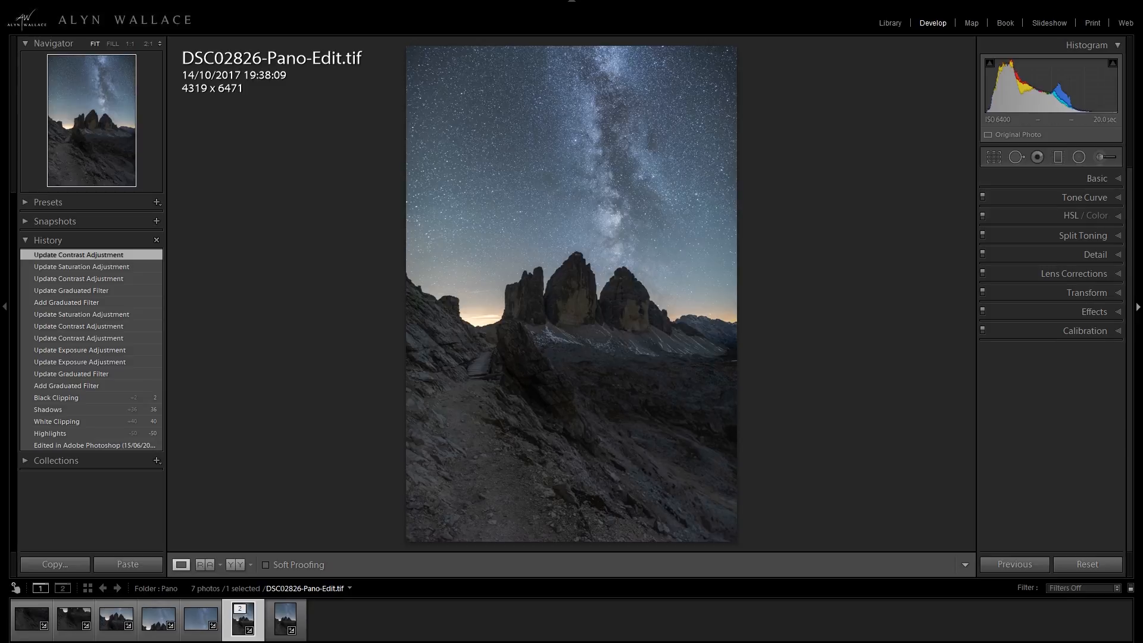
Step: Add a large vertical radial filter centred on the base of the peaks, darkening its surroundings with Exposure -0.50
left_click(1078, 157)
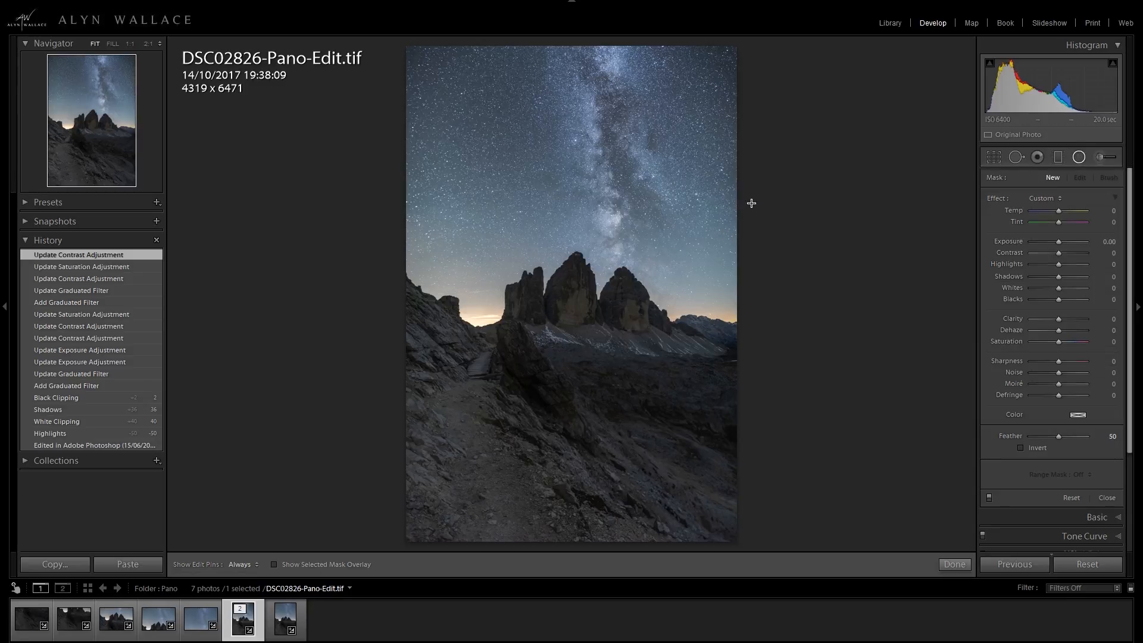
left_click(1109, 241)
type("-0.5")
key("Return")
left_click_drag(575, 316, 727, 531)
mouse_move(576, 317)
left_mouse_down()
mouse_move(577, 332)
mouse_move(580, 319)
left_mouse_up()
left_click(1116, 196)
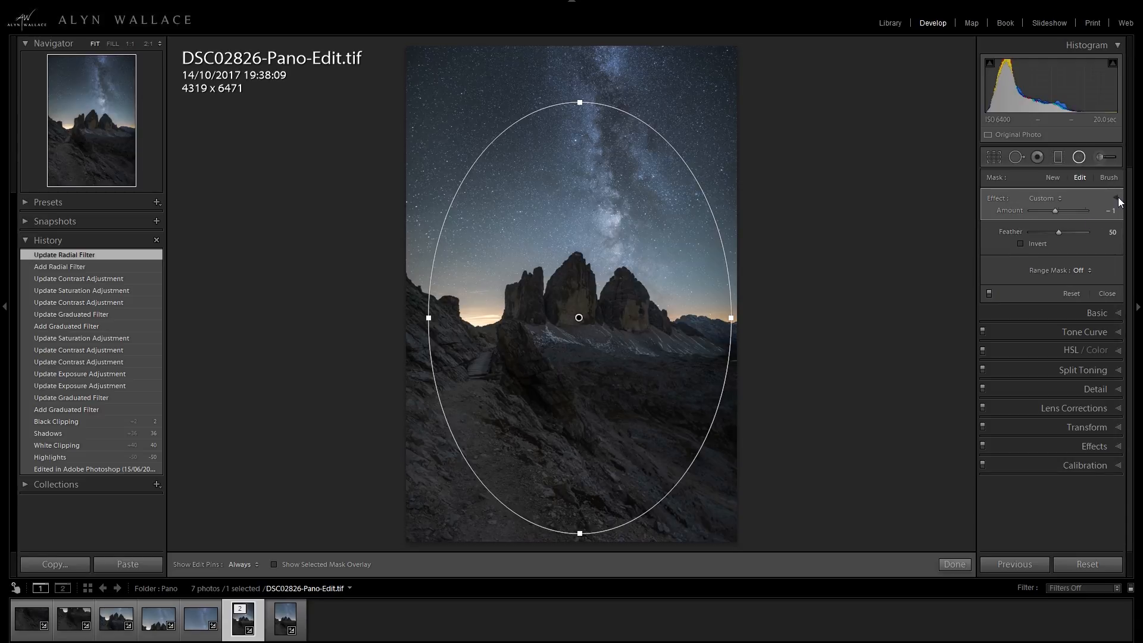
left_click(1116, 198)
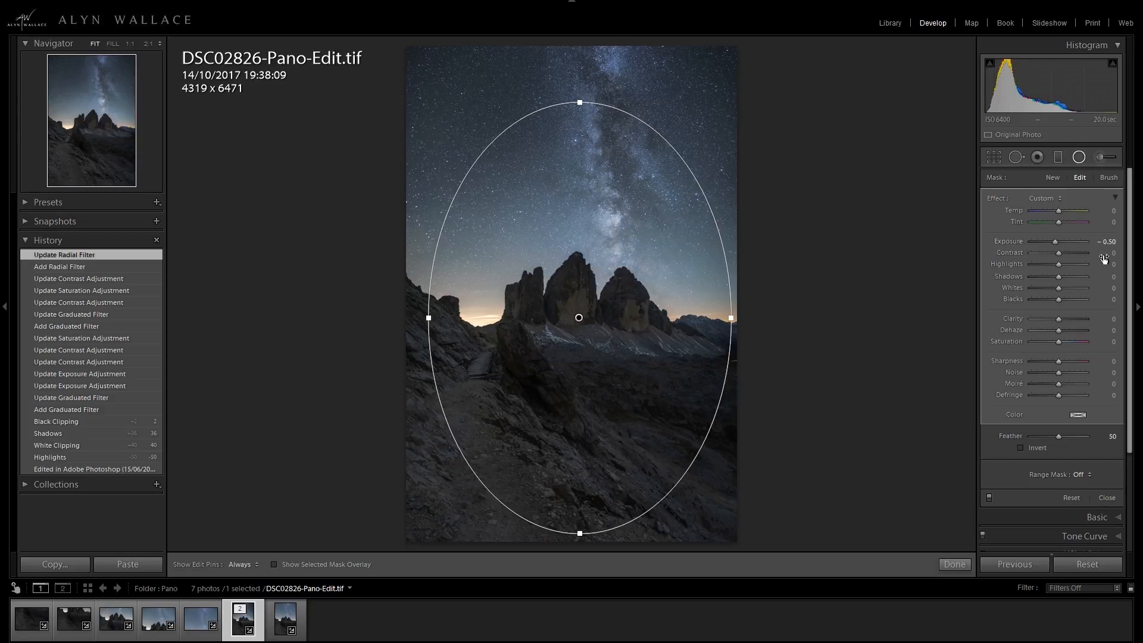
left_click(954, 564)
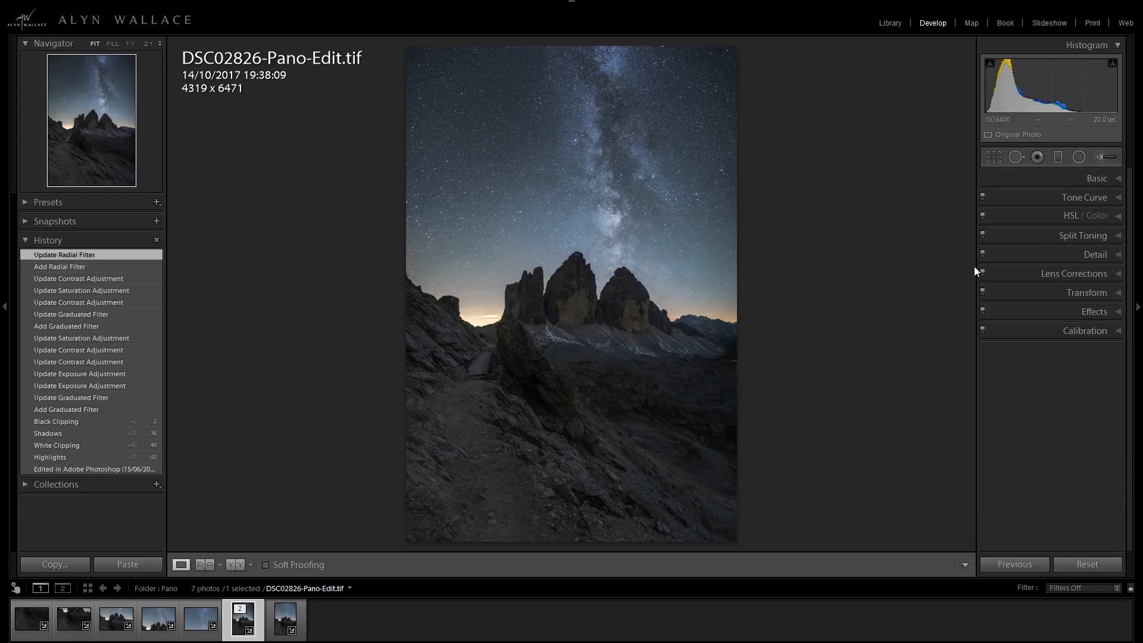
Step: Add a second vertical radial filter with Exposure -0.50, tilt it slightly and centre it beside the first one
left_click(1079, 157)
left_click_drag(572, 340, 714, 561)
left_click(579, 316)
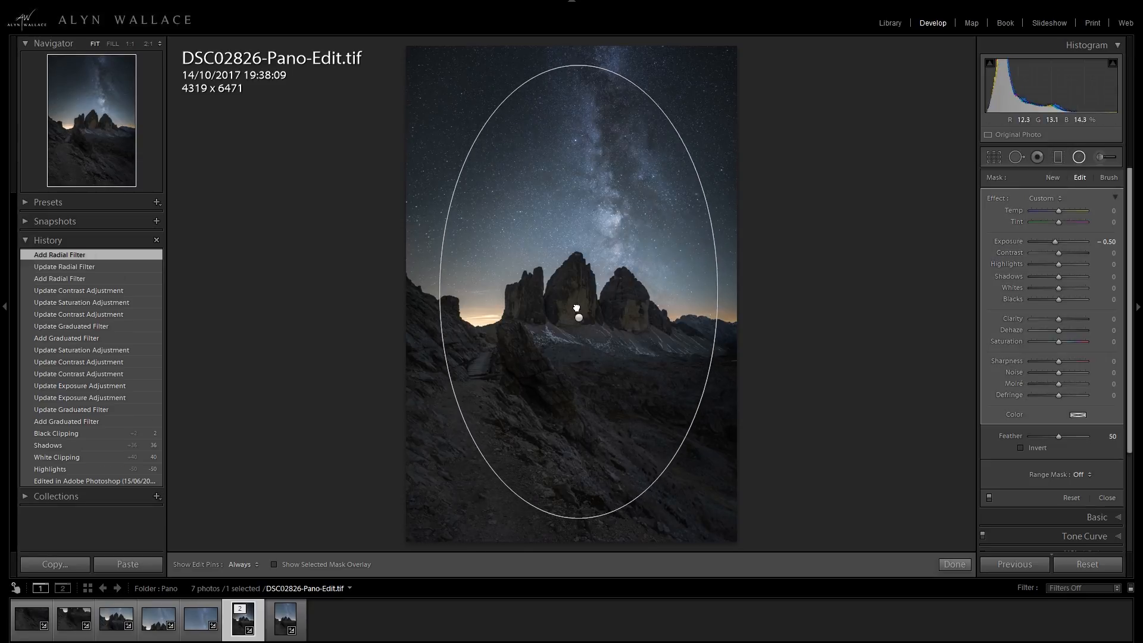
left_click_drag(583, 315, 582, 315)
left_click_drag(727, 310, 727, 323)
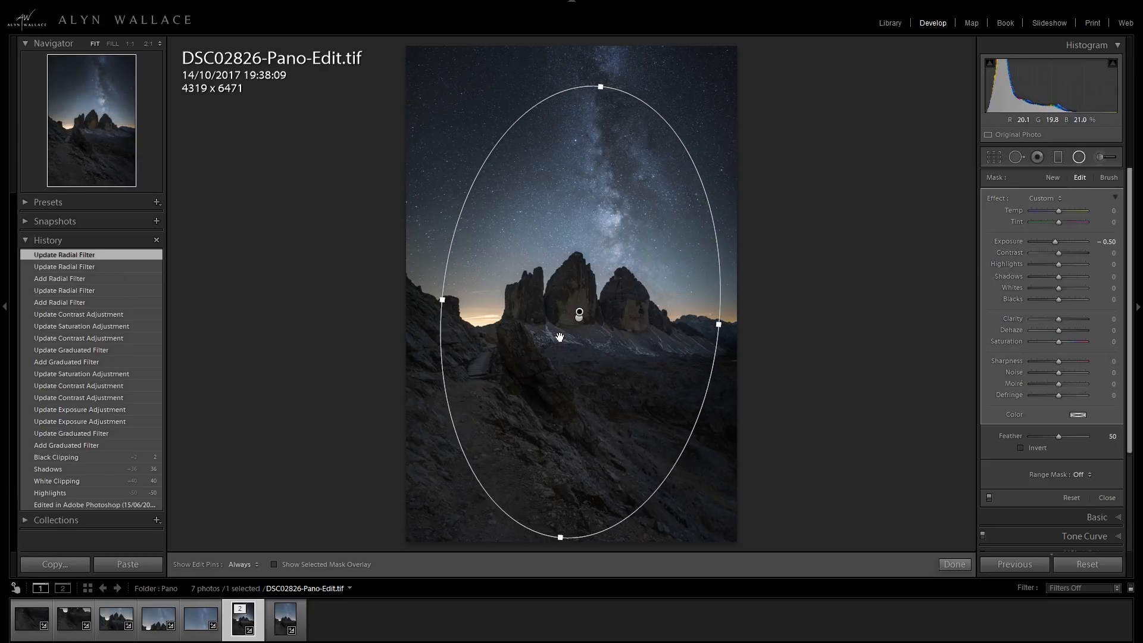
left_click_drag(581, 313, 578, 319)
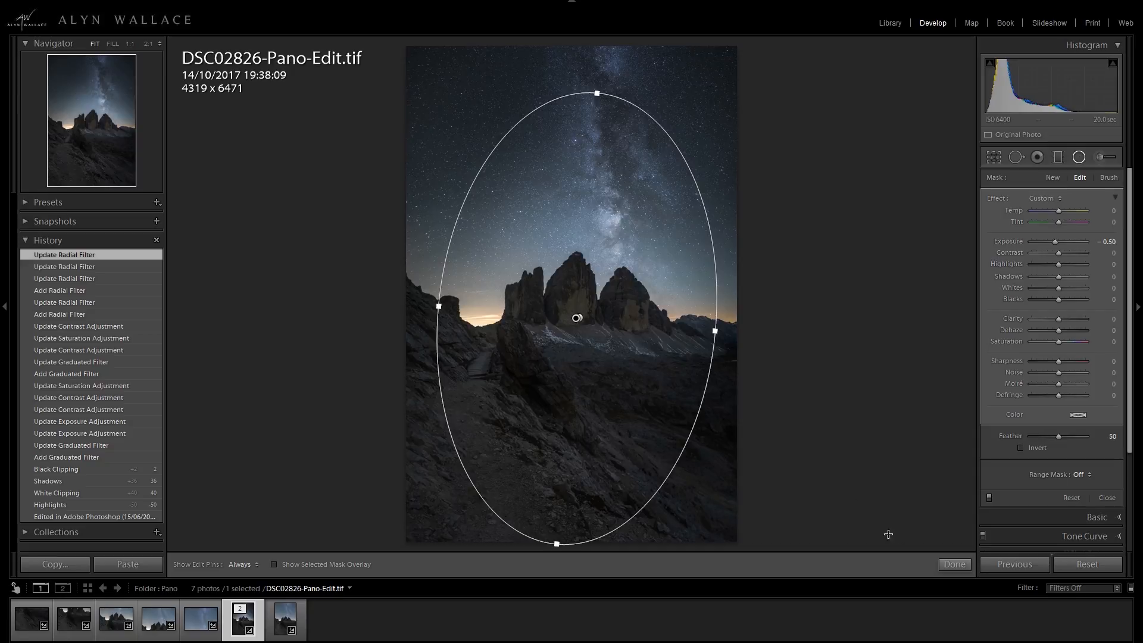
left_click(955, 564)
Step: Add a third radial filter with Exposure -0.50, widened to about the image width and centred just below the peaks
left_click(1079, 157)
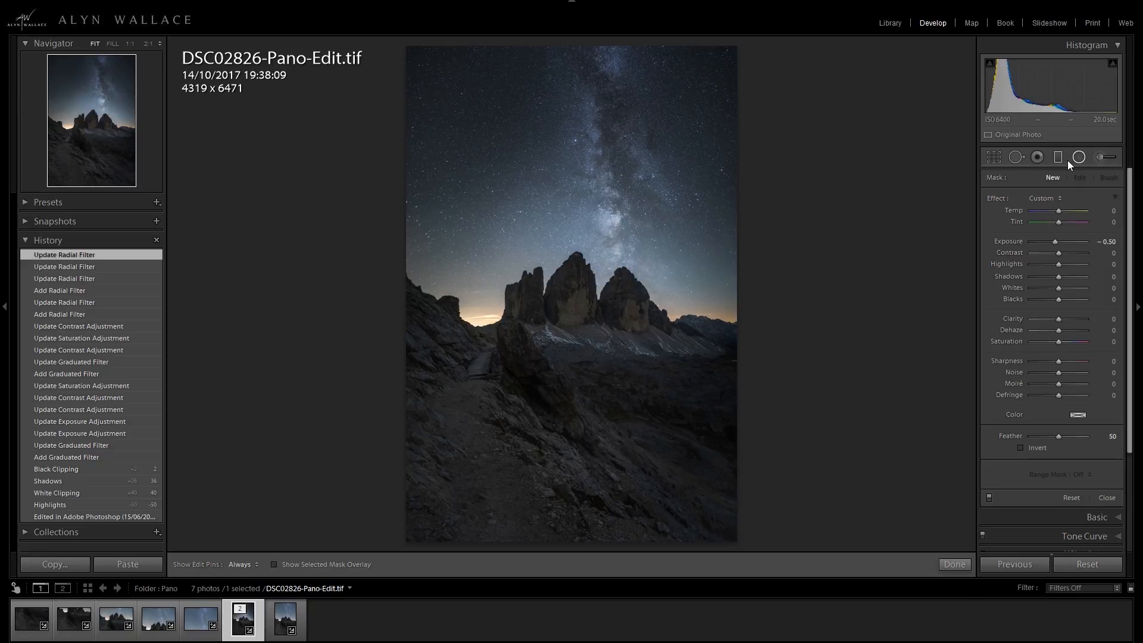
left_click(577, 318)
left_click_drag(725, 510, 699, 511)
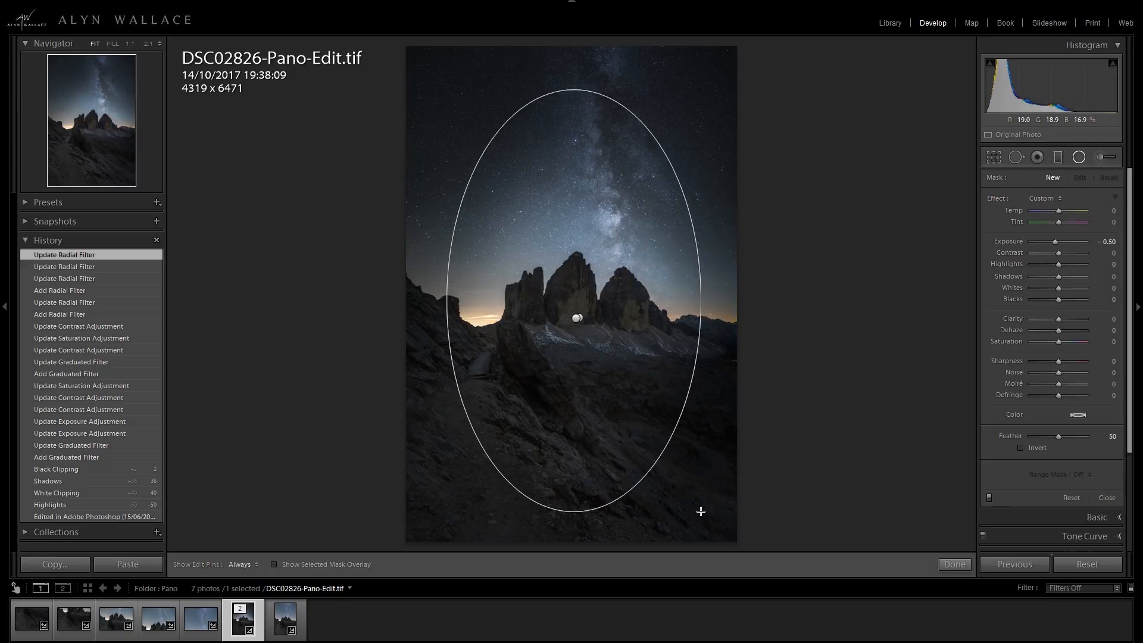
left_click_drag(575, 301, 581, 312)
left_click_drag(712, 310, 745, 311)
left_click_drag(581, 312, 570, 350)
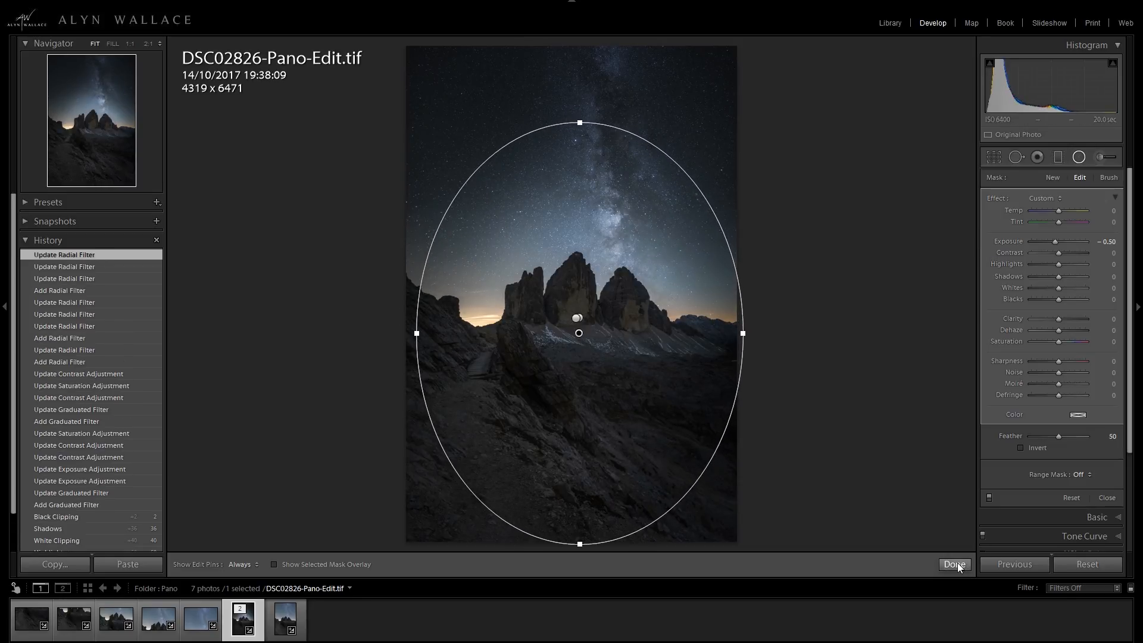
left_click(955, 565)
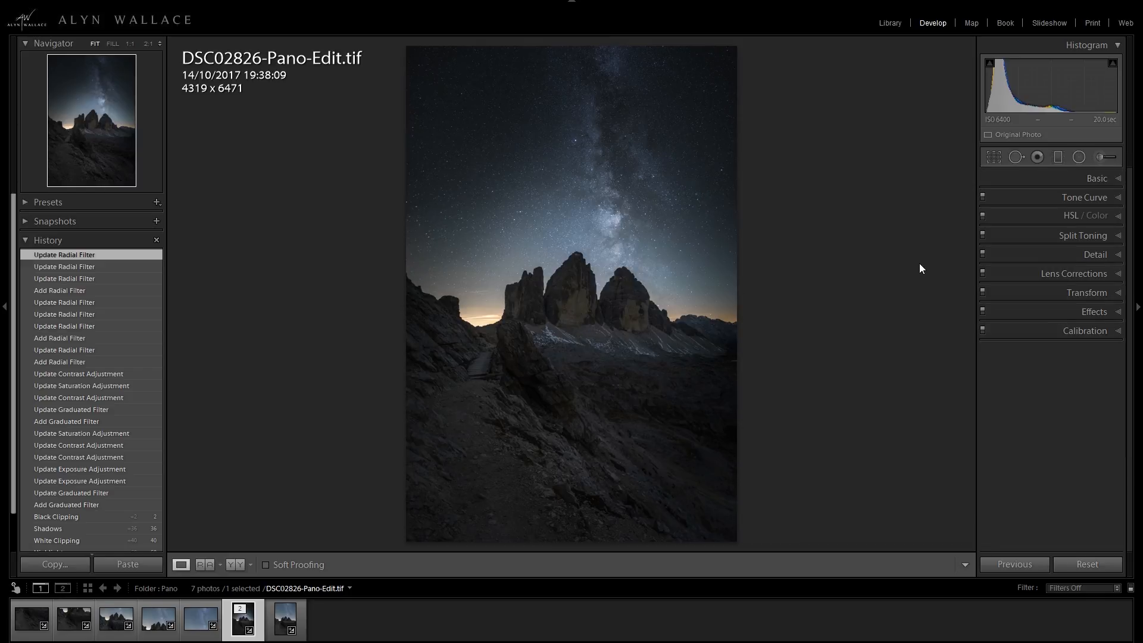
Step: Add a tilted graduated filter with Exposure -0.50 over the rocky foreground, fading upward to the base of the peaks
left_click(1063, 159)
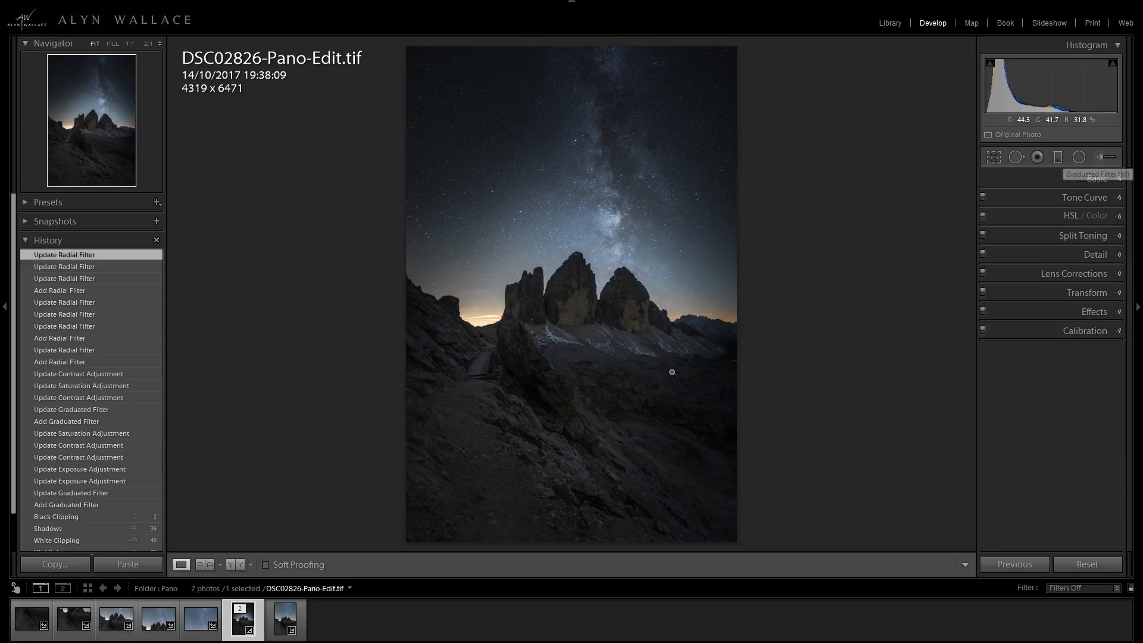
left_click_drag(559, 520, 585, 335)
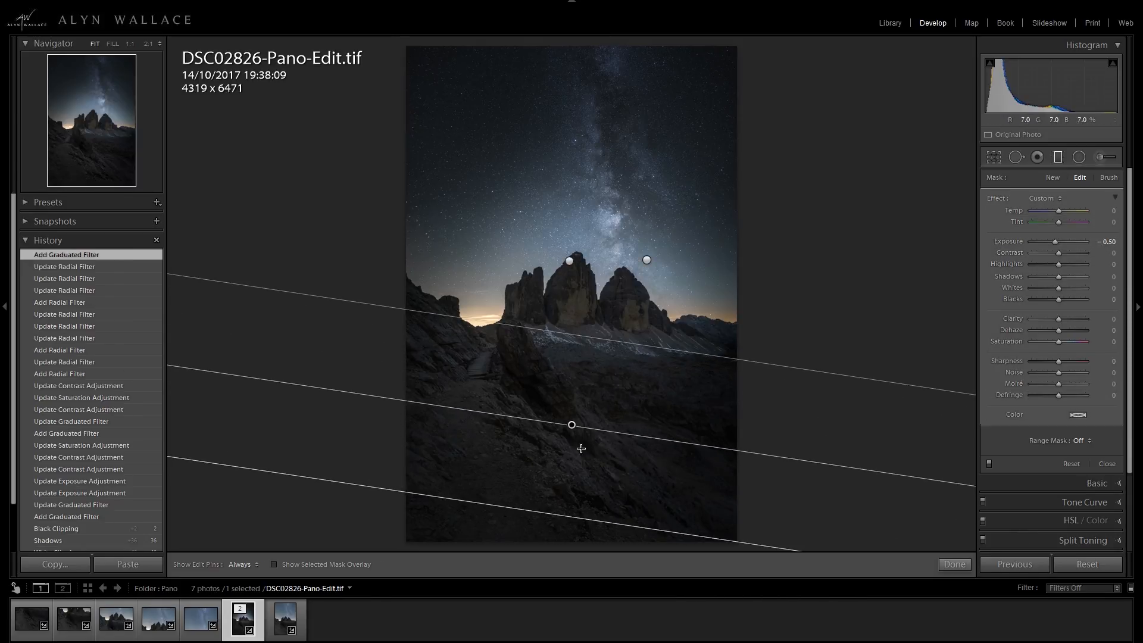
left_click_drag(587, 336, 589, 311)
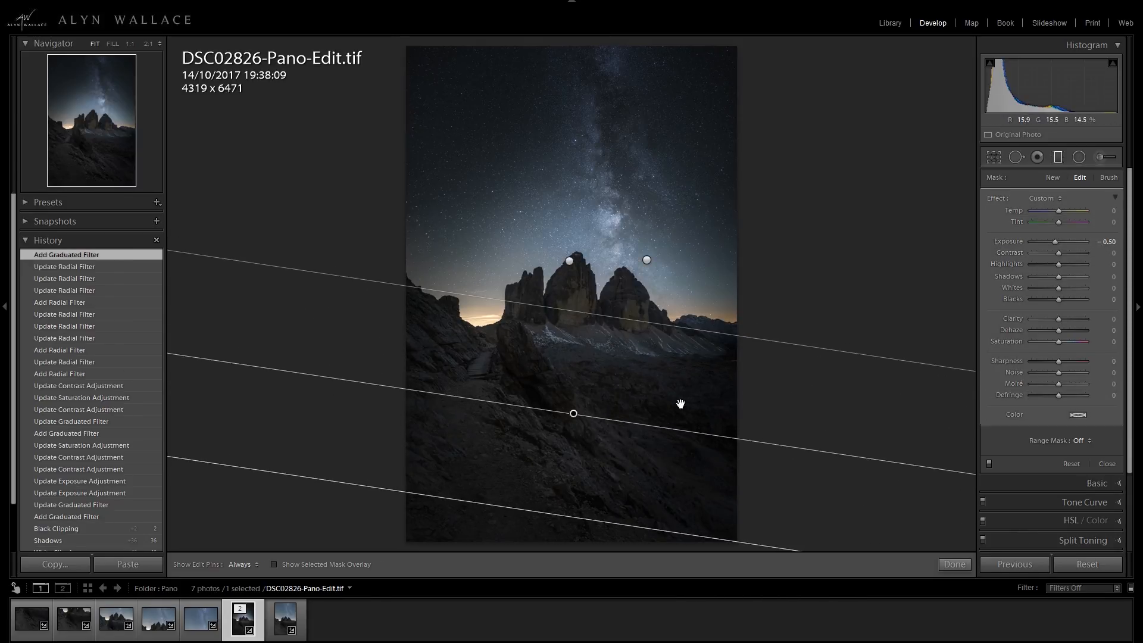
left_click(955, 564)
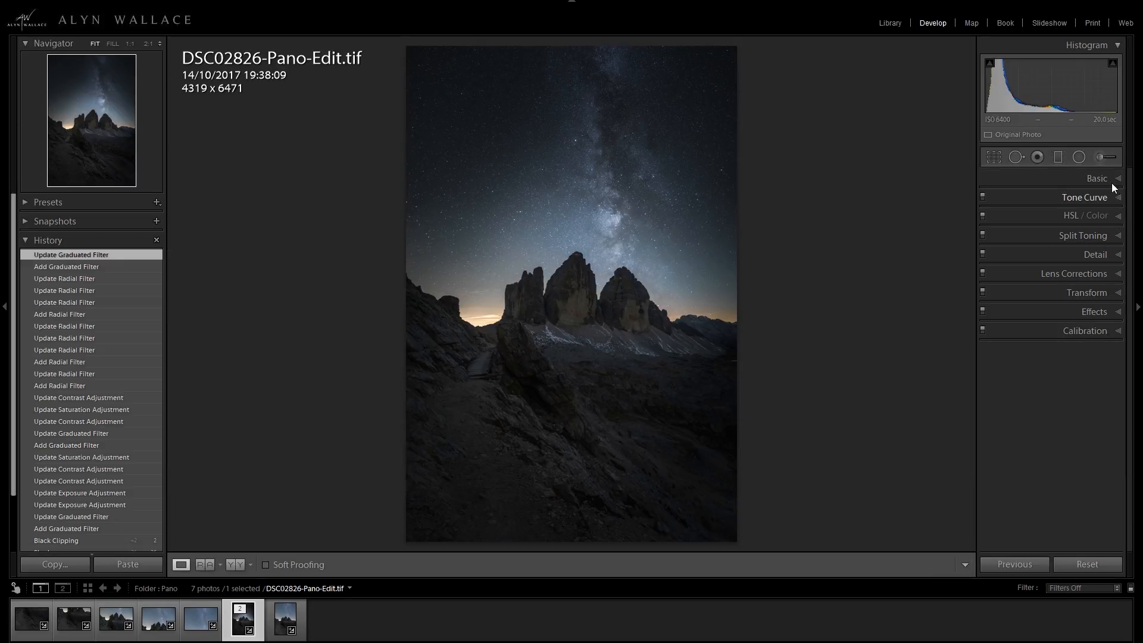
Step: Raise the overall Whites of DSC02826-Pano-Edit.tif to +48
left_click(1112, 178)
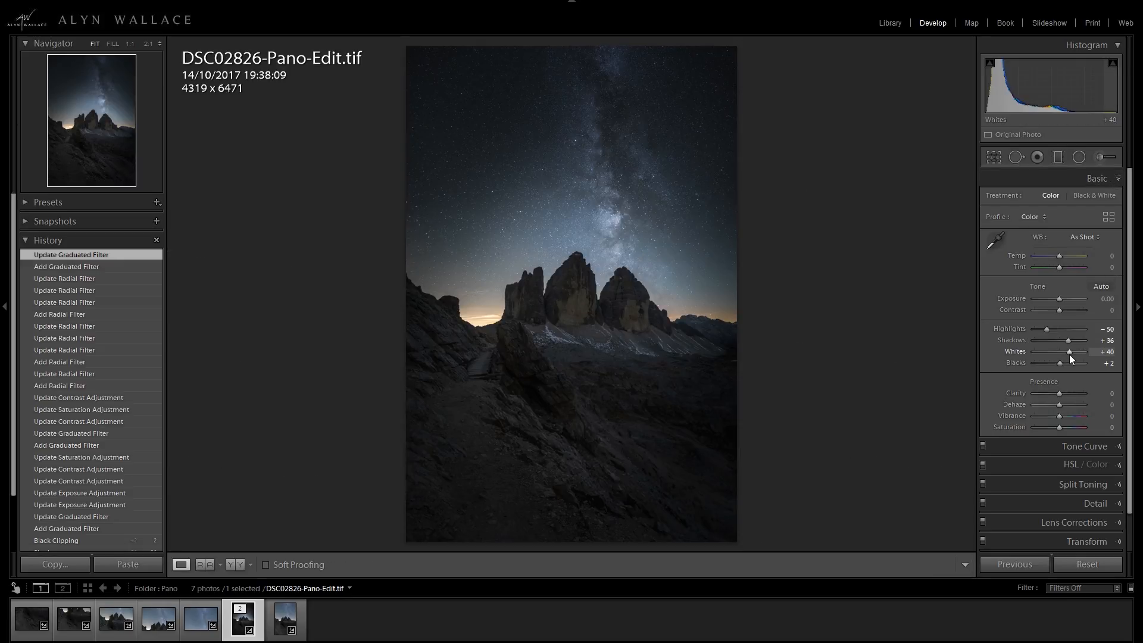
left_click_drag(1070, 355, 1071, 354)
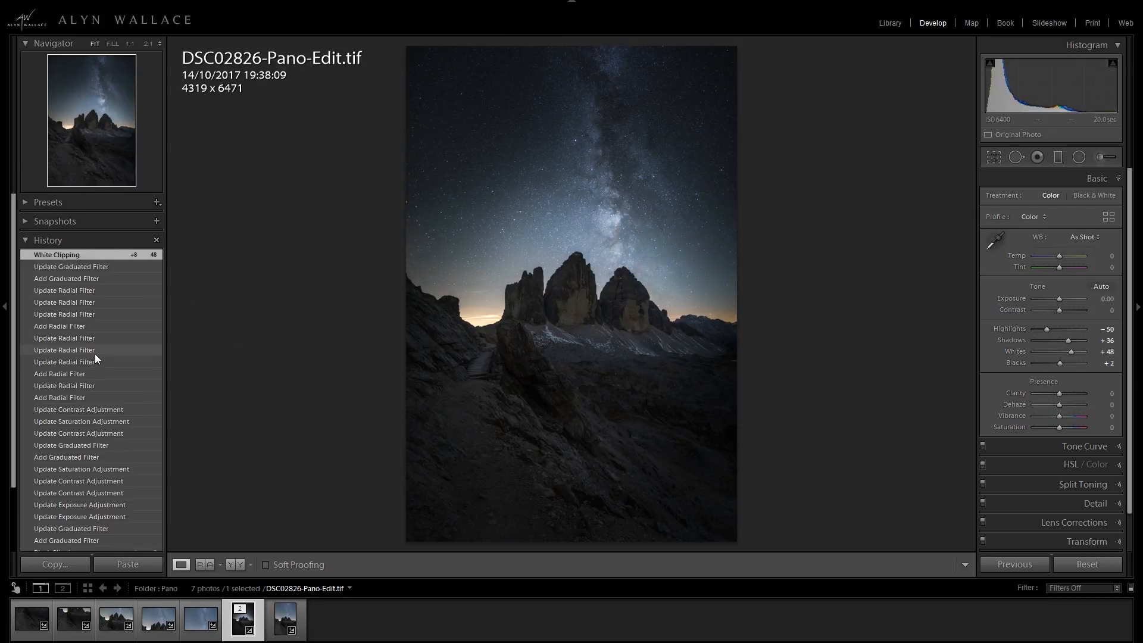
Step: Compare the photo's state before the darkening radial and graduated filters with its latest edited state
left_click(87, 409)
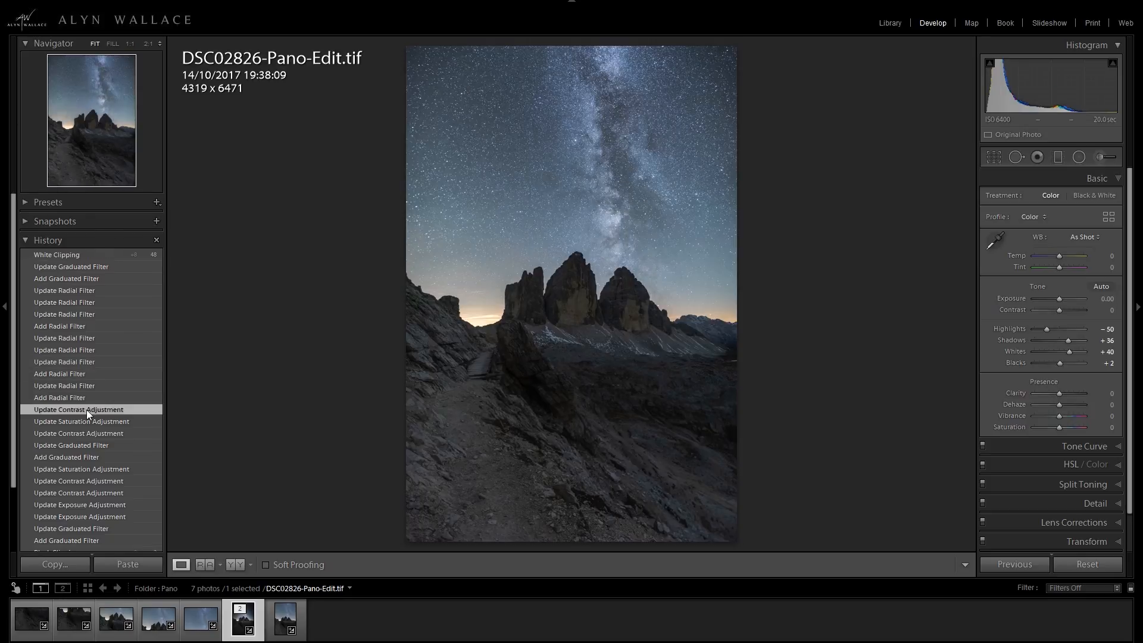
left_click(67, 255)
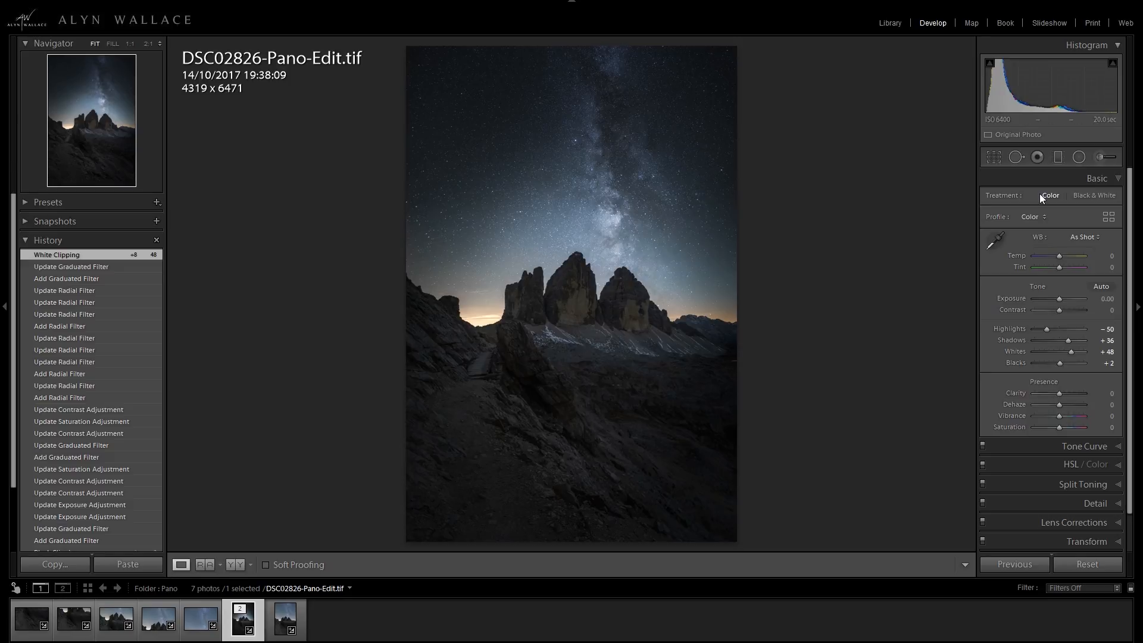
Step: Try overall Saturation at +100 and Vibrance at +76, resetting each to 0
left_click(1119, 179)
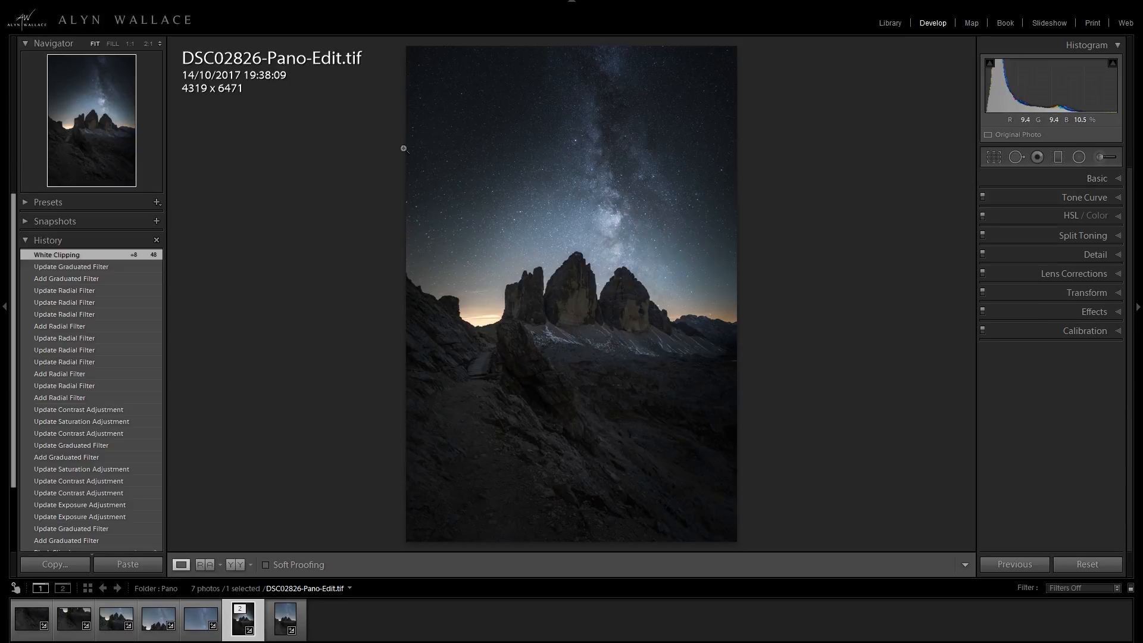
left_click(1118, 178)
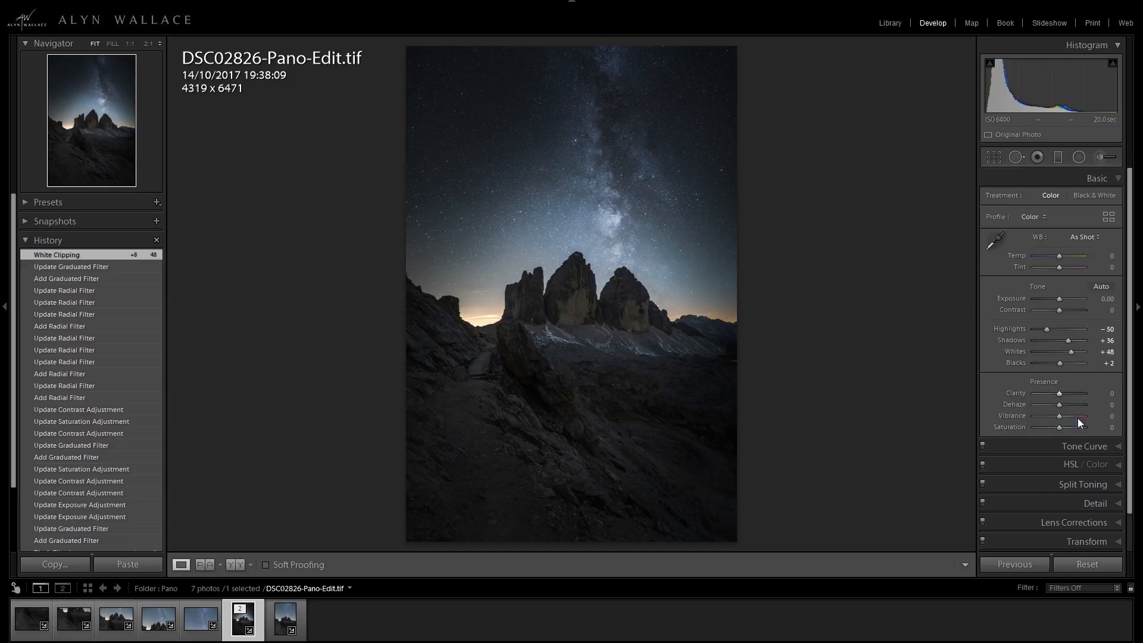
left_click_drag(1076, 427, 1082, 426)
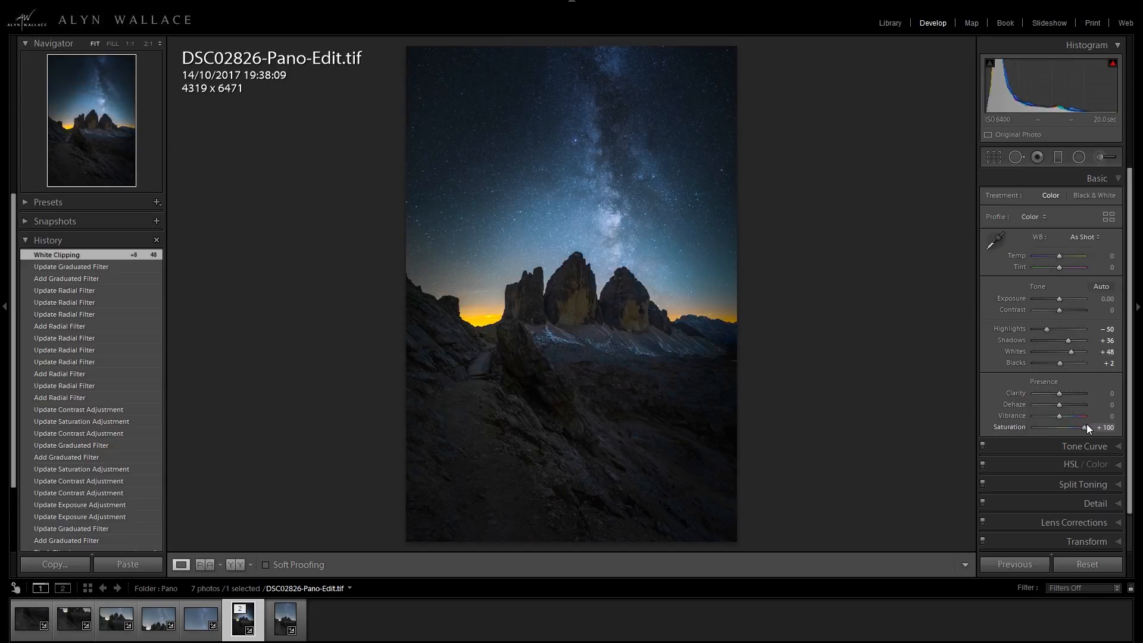
double_click(1016, 427)
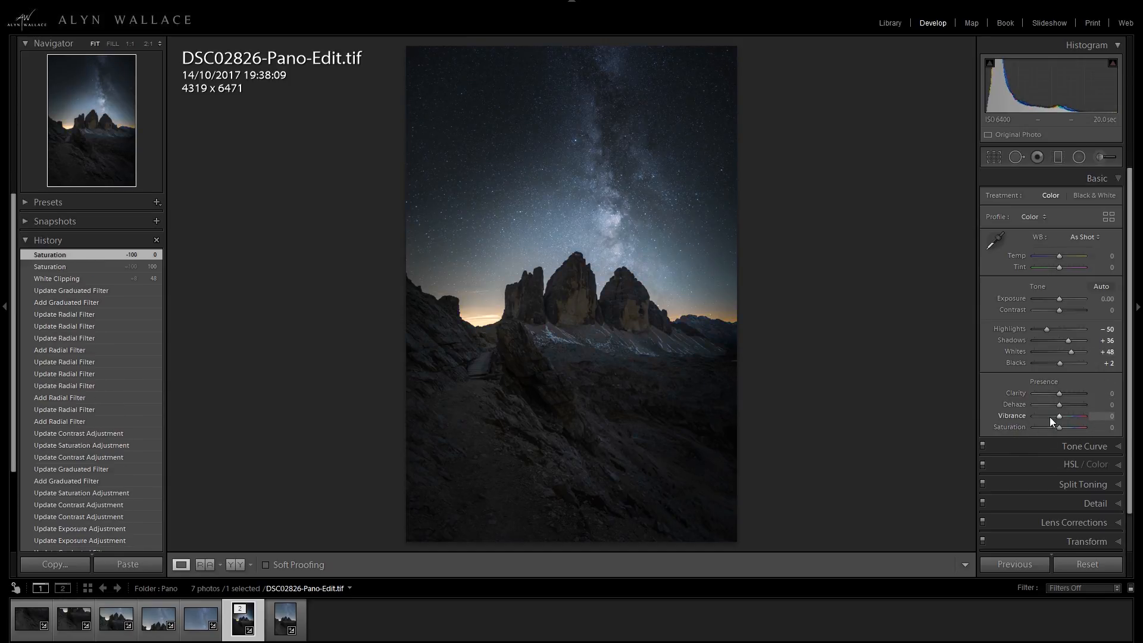
left_click_drag(1059, 416, 1079, 418)
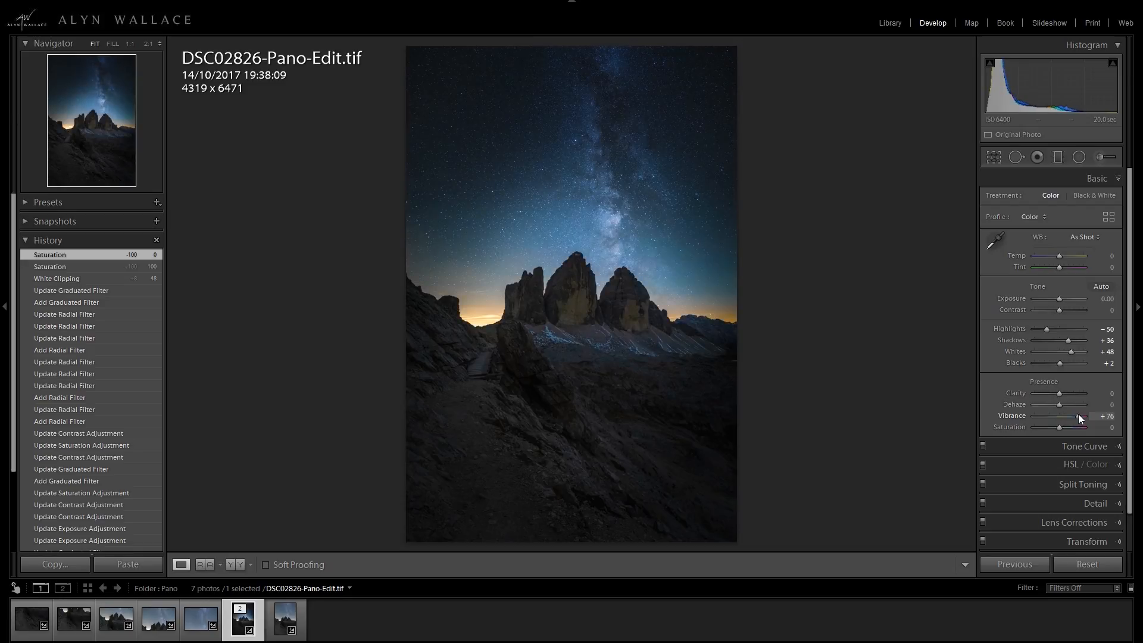
double_click(1016, 413)
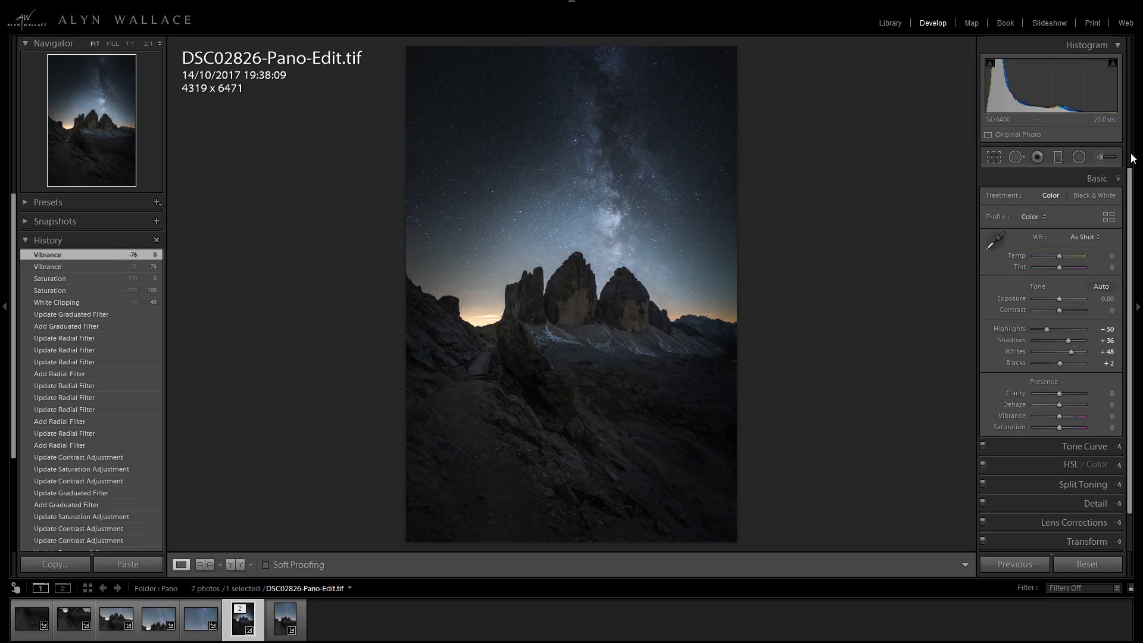
left_click(1117, 180)
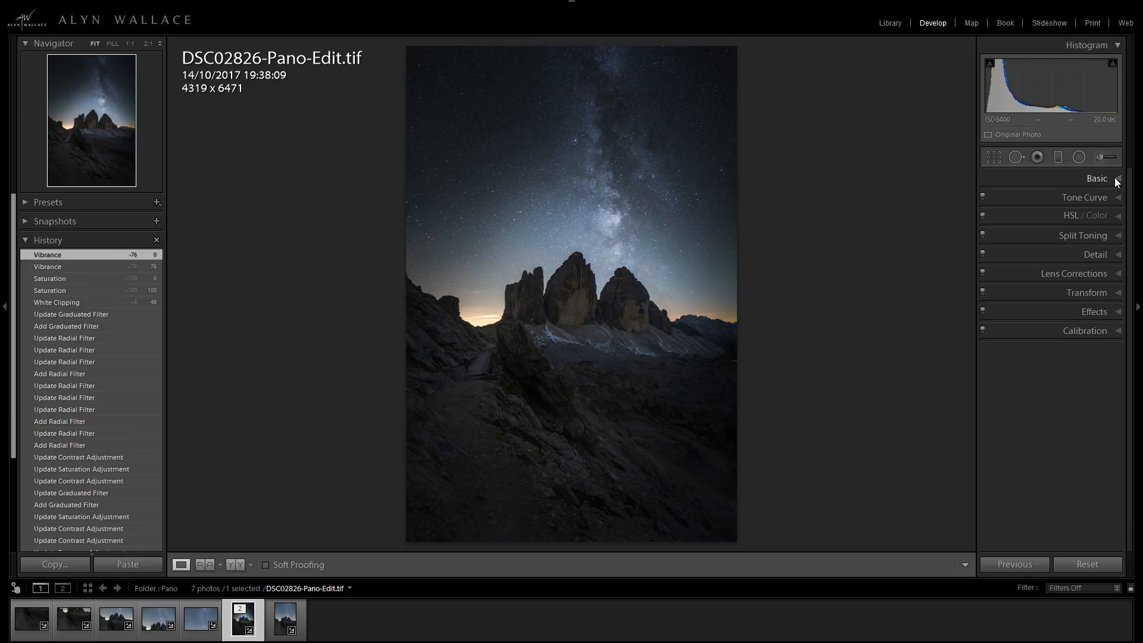
Step: Raise the Blue Primary saturation in the camera calibration to +100
left_click(1118, 332)
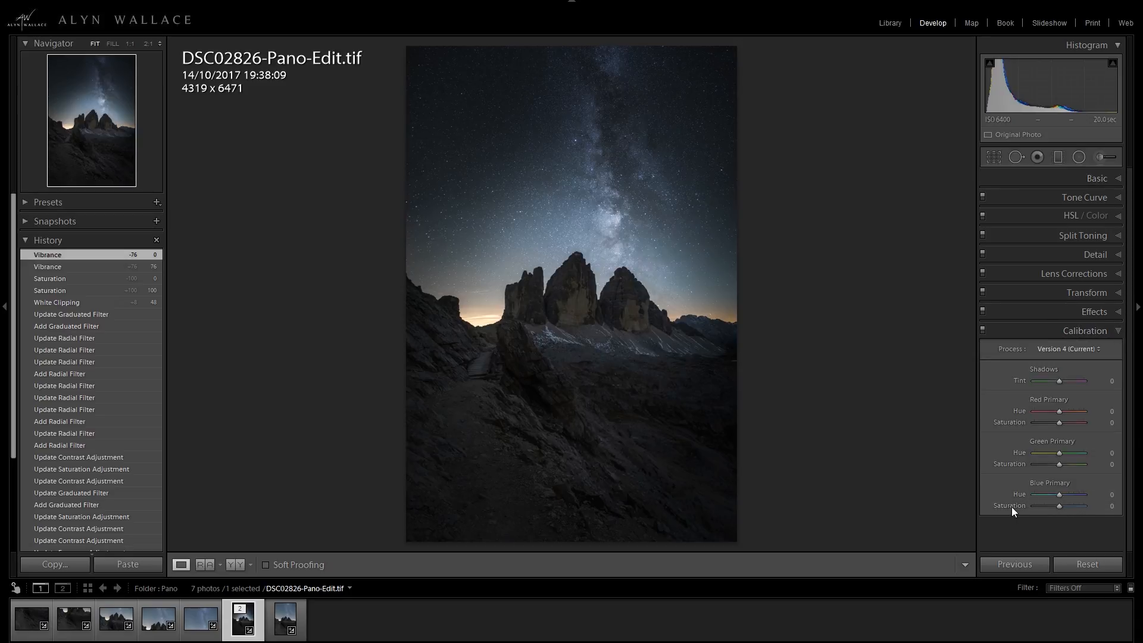
left_click_drag(1060, 510, 1068, 511)
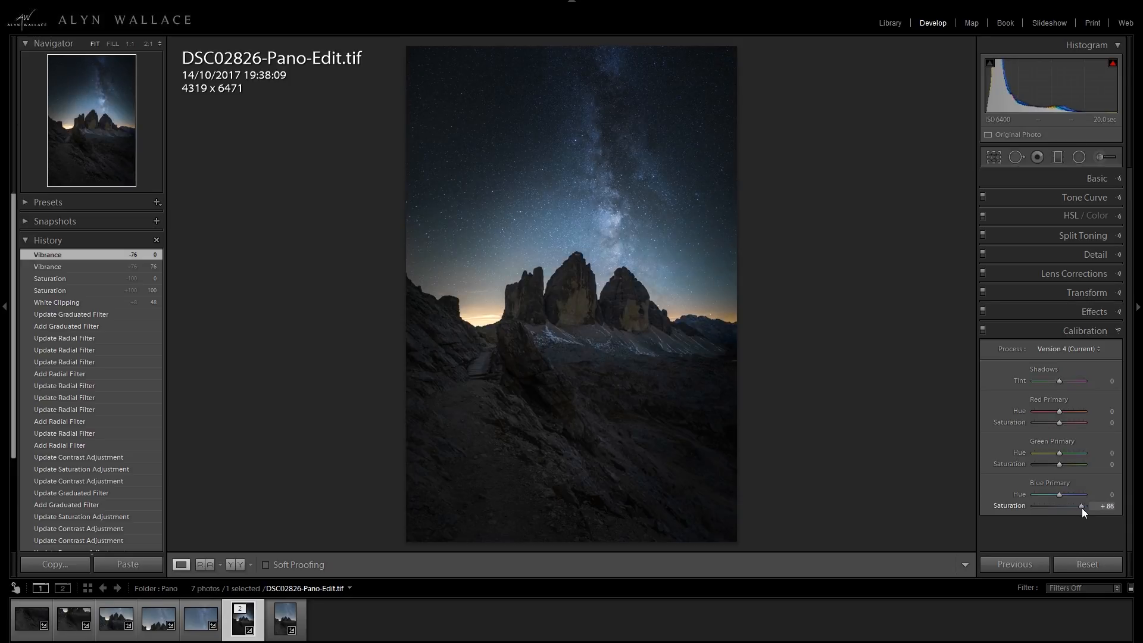
left_click_drag(1079, 513, 1070, 512)
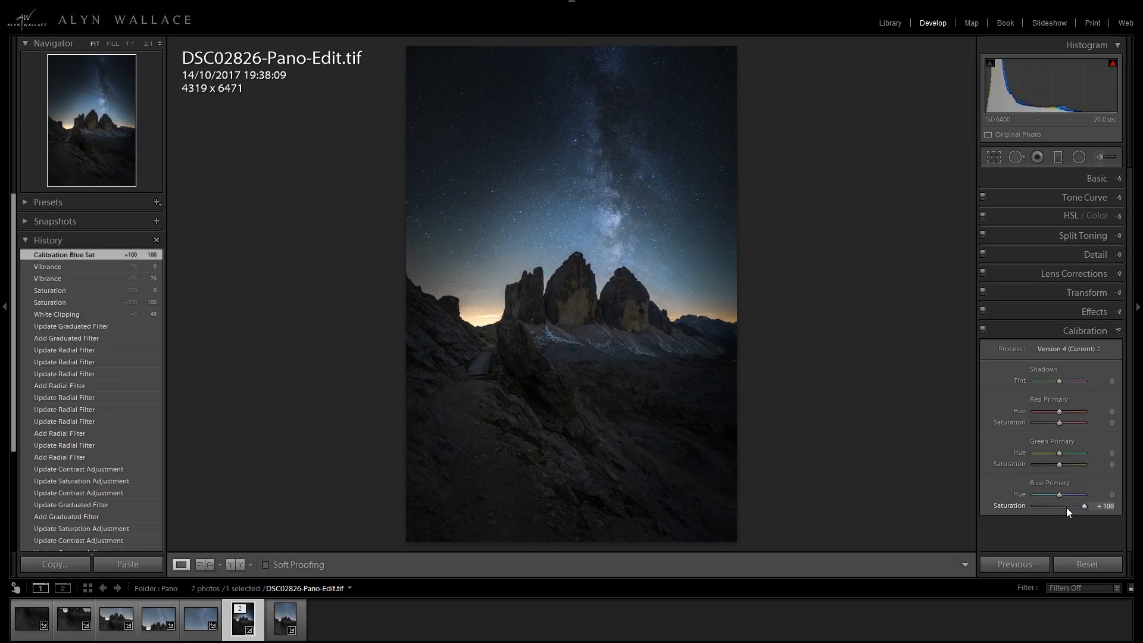
left_click(1117, 331)
Step: Set the HSL saturation to -9 for Blue, +53 for Yellow and +44 for Orange
left_click(1119, 216)
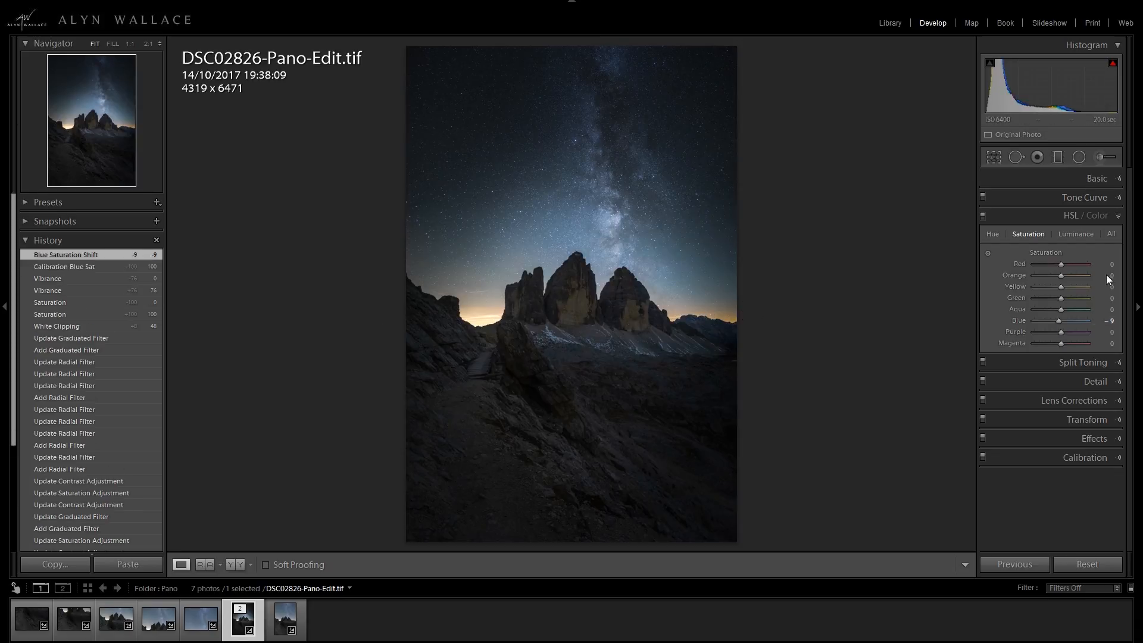
left_click_drag(1069, 278, 1069, 277)
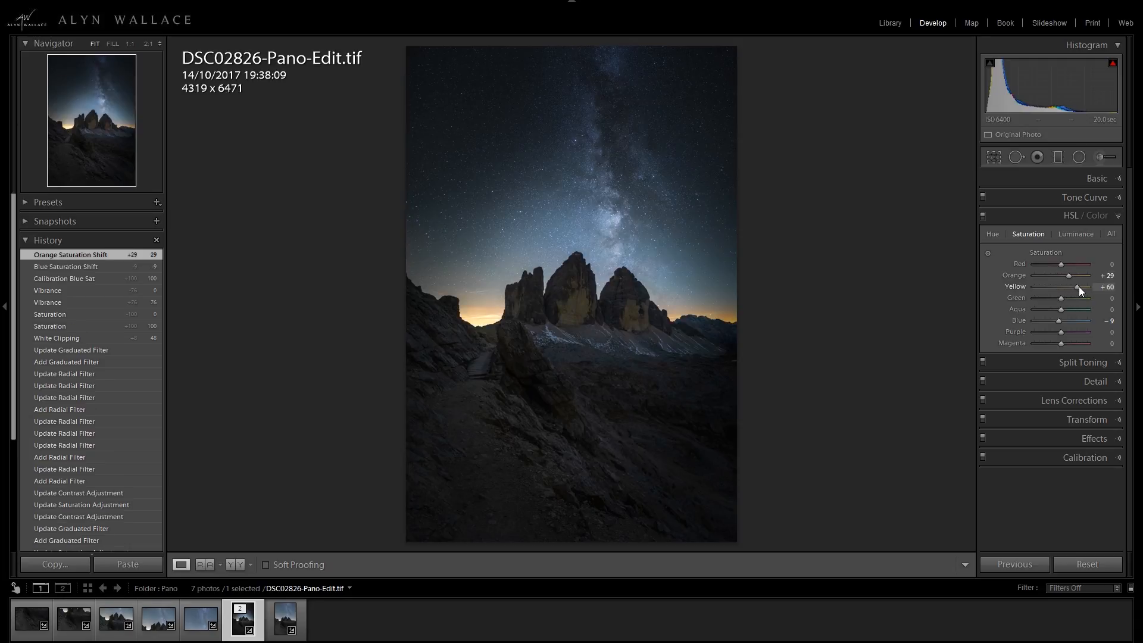
left_click_drag(1077, 288, 1074, 275)
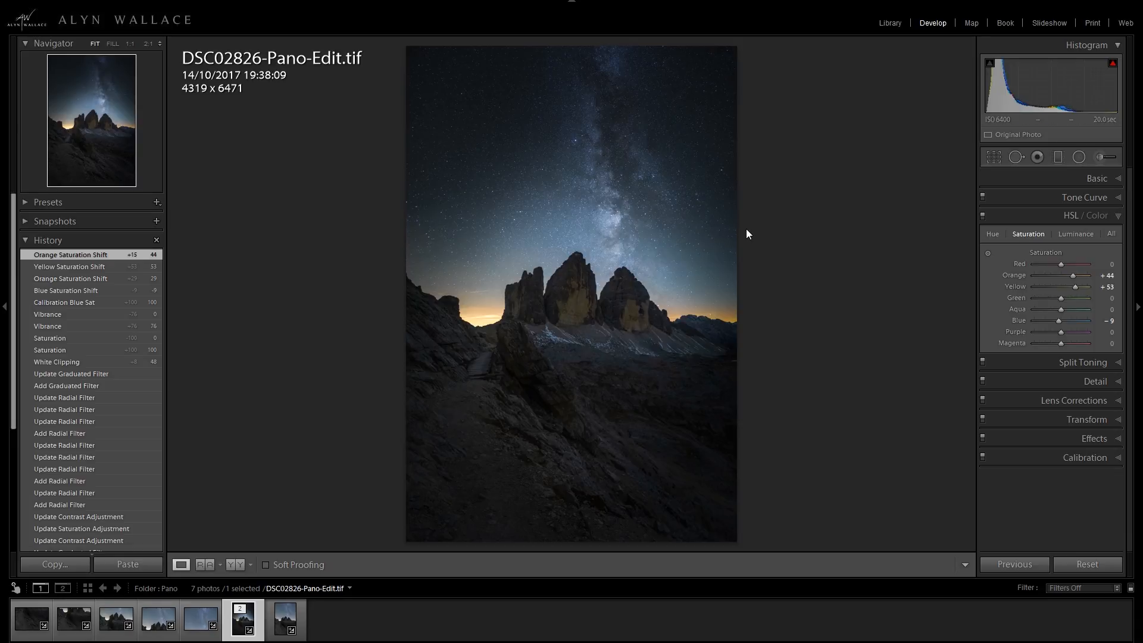
Step: Shift the HSL hues to +49 for Aqua, +18 for Blue and -36 for Yellow
left_click(993, 234)
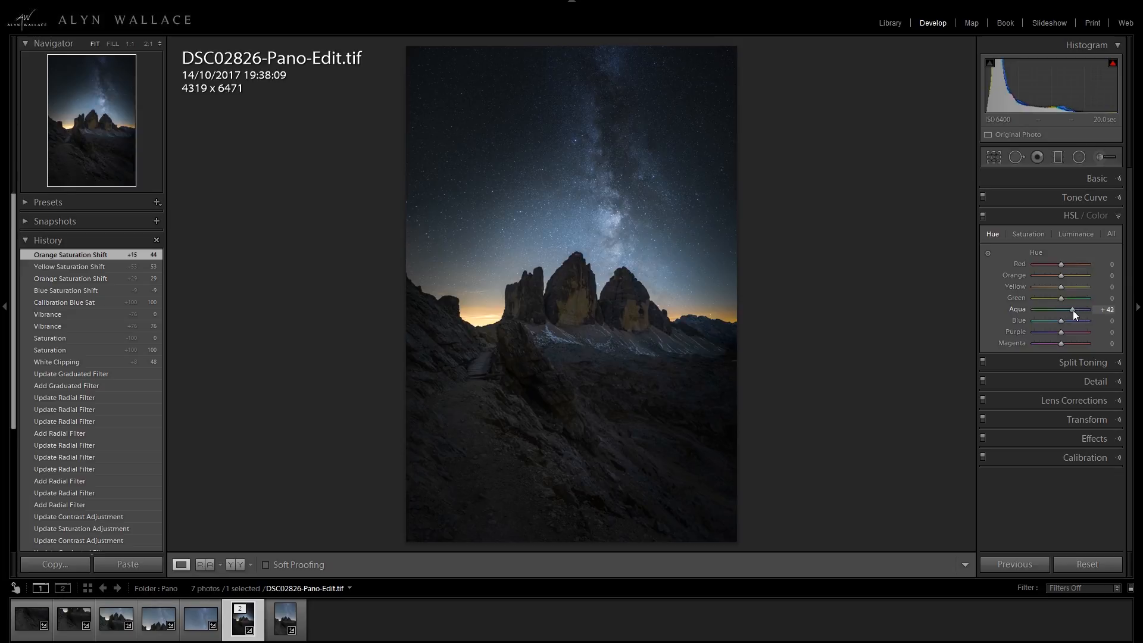
left_click_drag(1062, 323, 1064, 323)
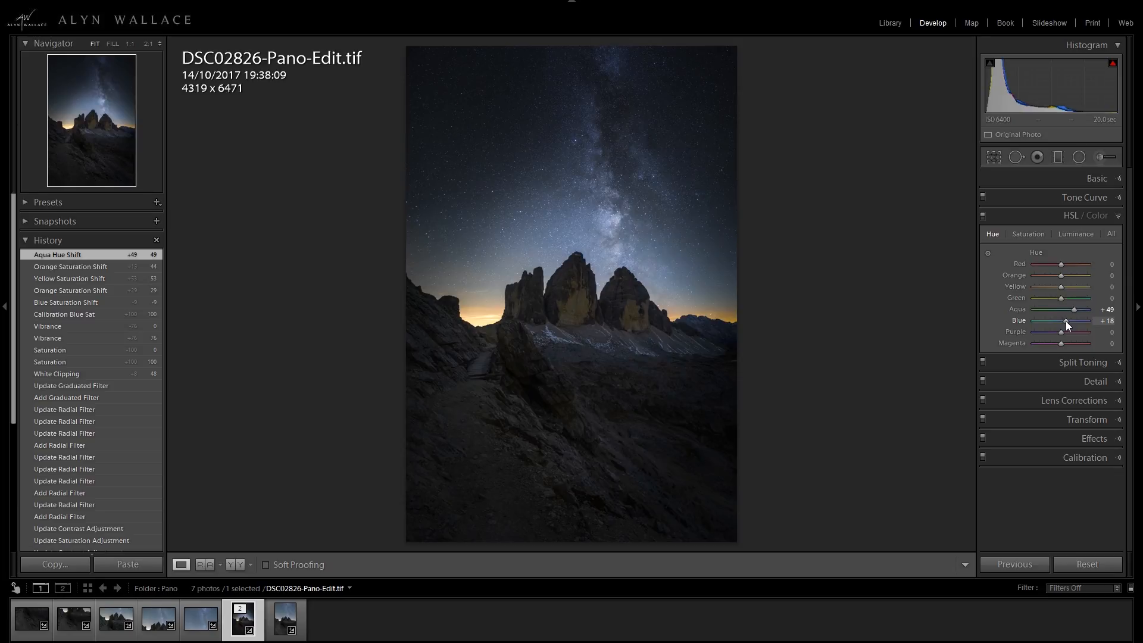
left_click_drag(1066, 320, 1077, 290)
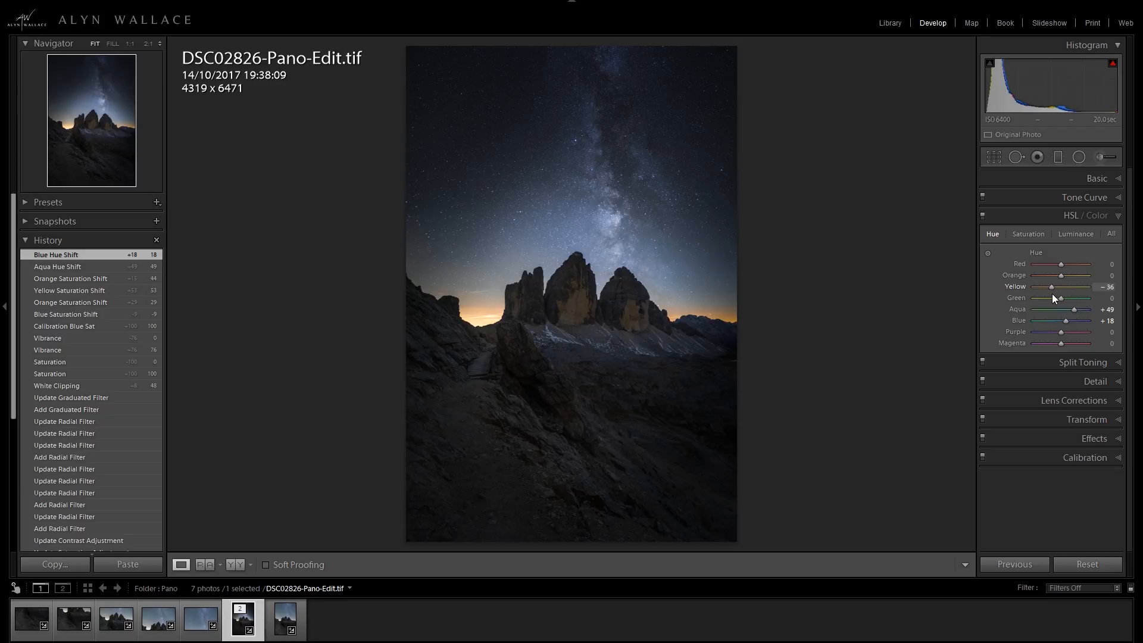
left_click_drag(1052, 294, 1052, 294)
Step: Compare the photo with and without the HSL colour adjustments
left_click(984, 215)
left_click(983, 215)
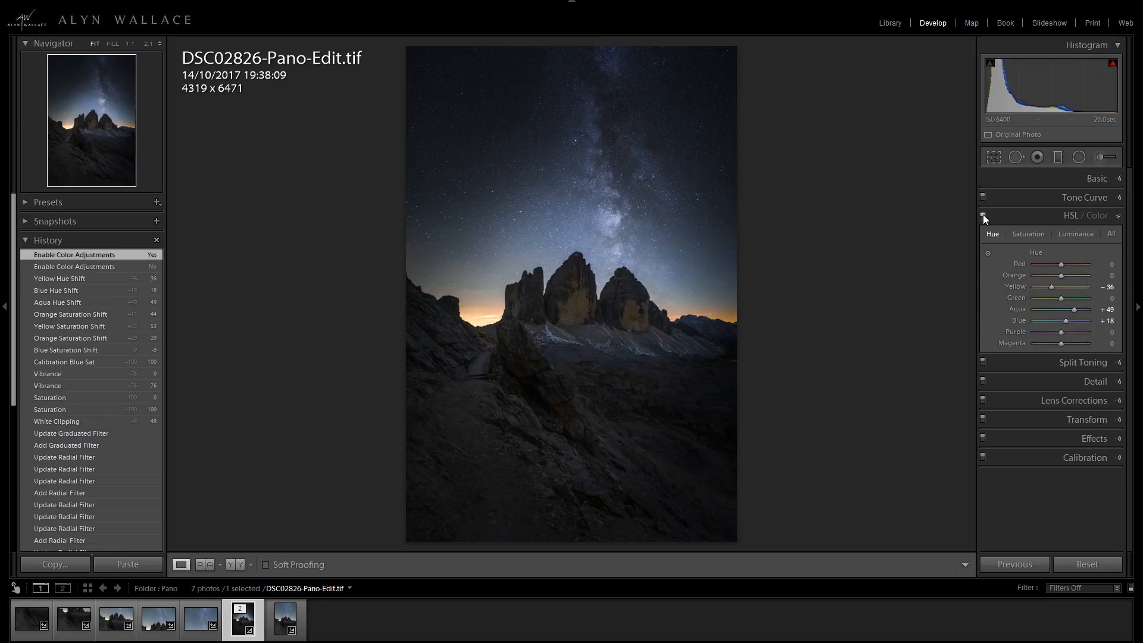
left_click(984, 215)
left_click(984, 215)
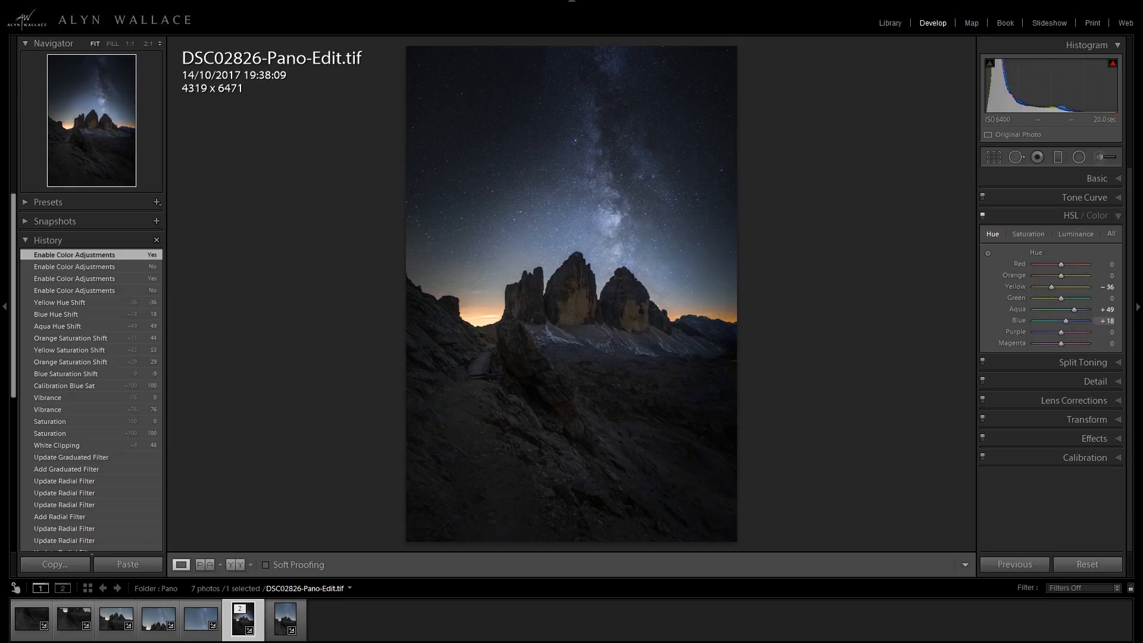
Step: Reset all develop settings of DSC02826-Pano-Edit.tif and bring up the Astro Workflow presets
left_click(1083, 565)
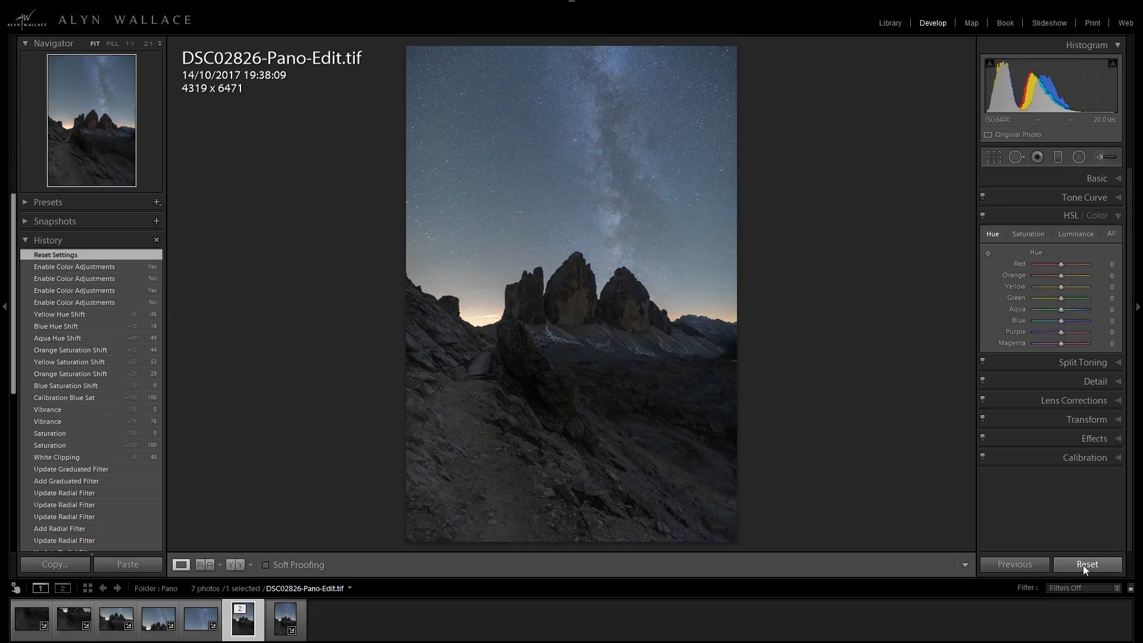
left_click(1116, 220)
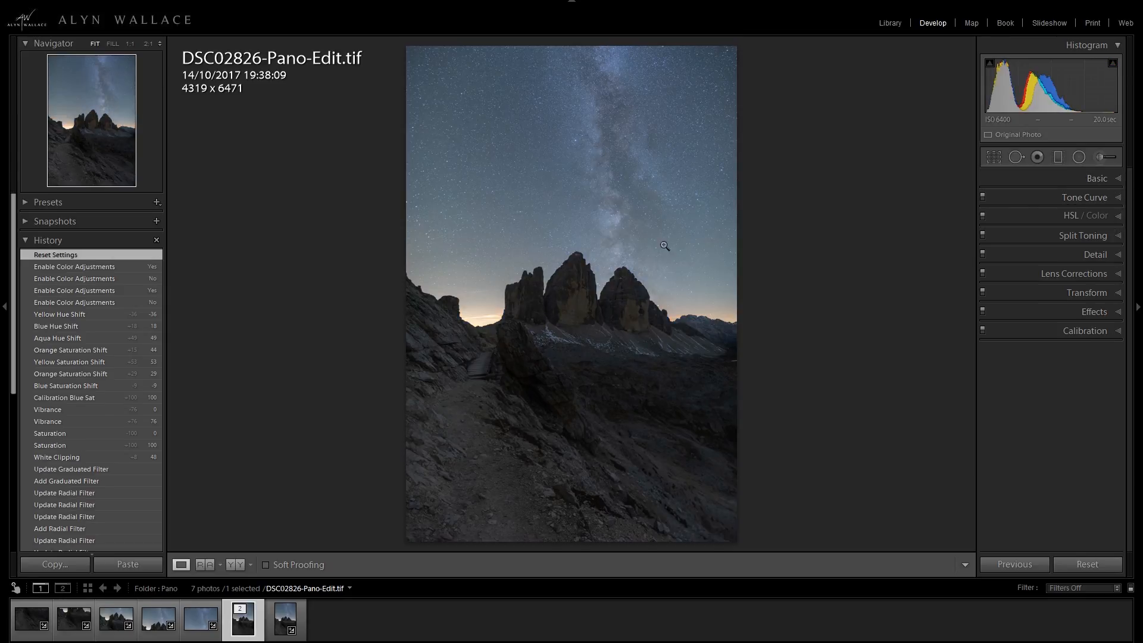
left_click(33, 240)
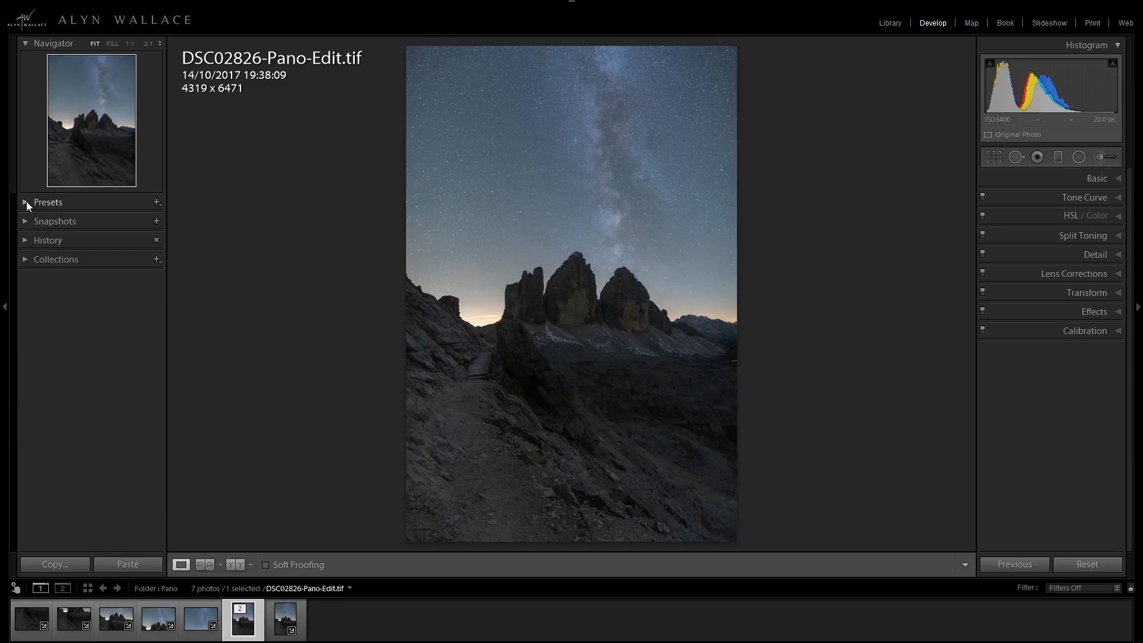
left_click(27, 201)
left_click(91, 382)
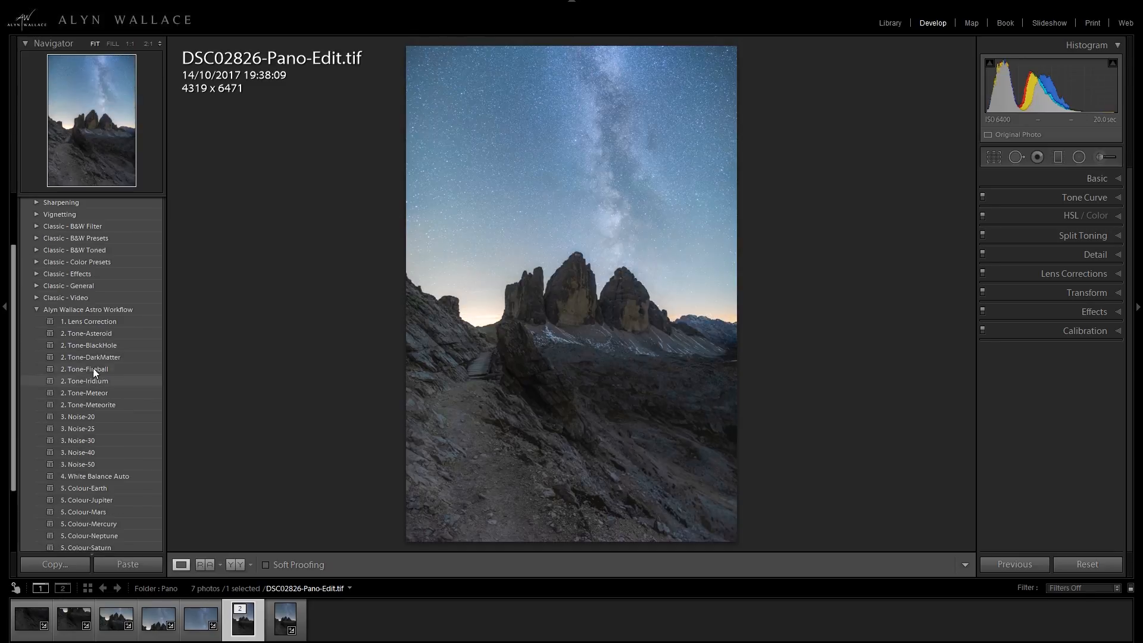
scroll(144, 313, "down", 3)
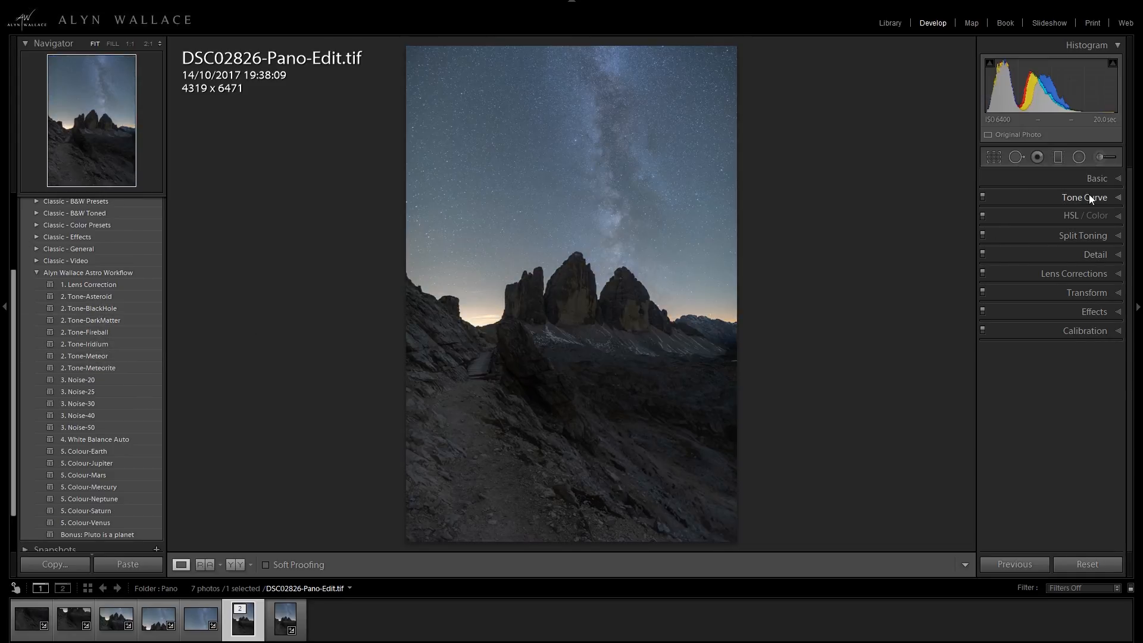
Step: Lower the overall Exposure to -0.40 and apply the 2. Tone-Meteor preset
left_click(1117, 180)
left_click(1106, 299)
type("-0.4")
key("Return")
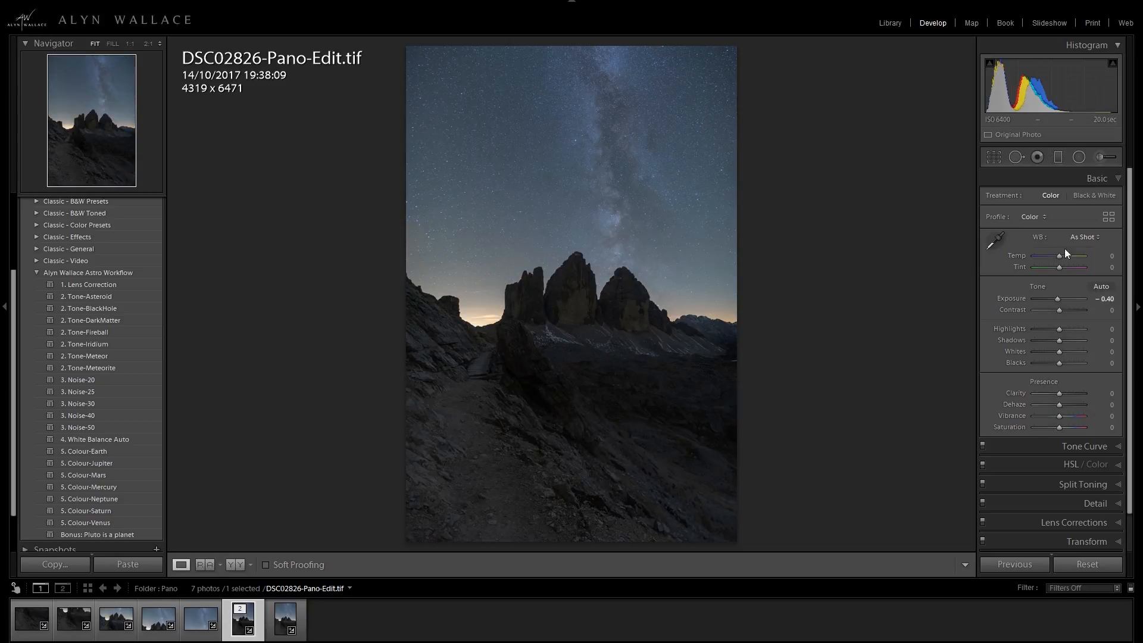
left_click(1107, 178)
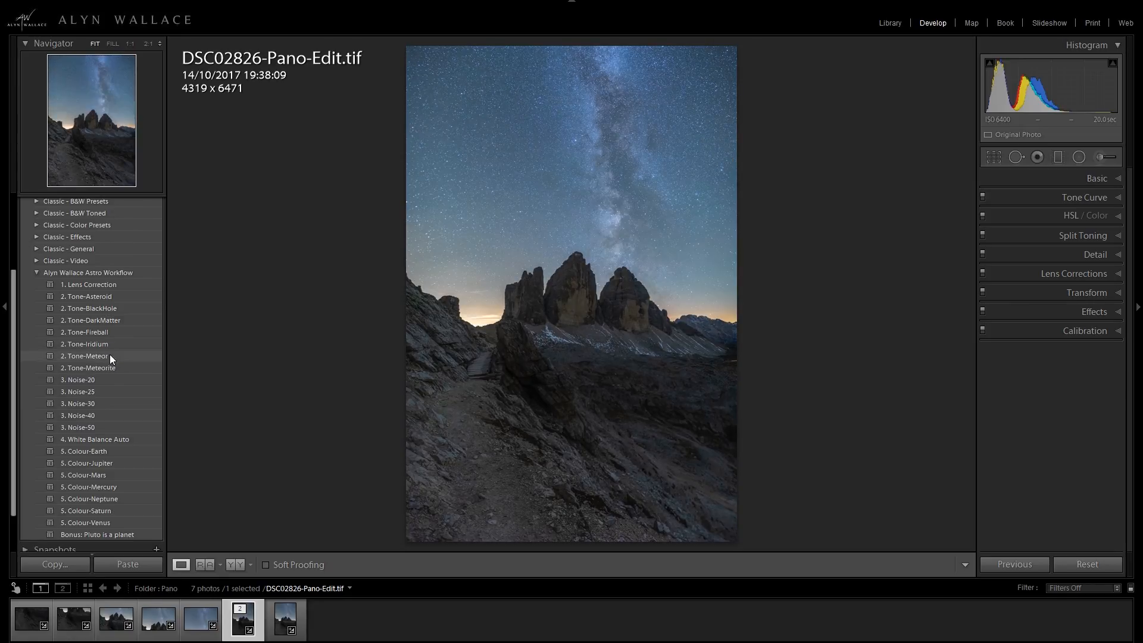
left_click(109, 355)
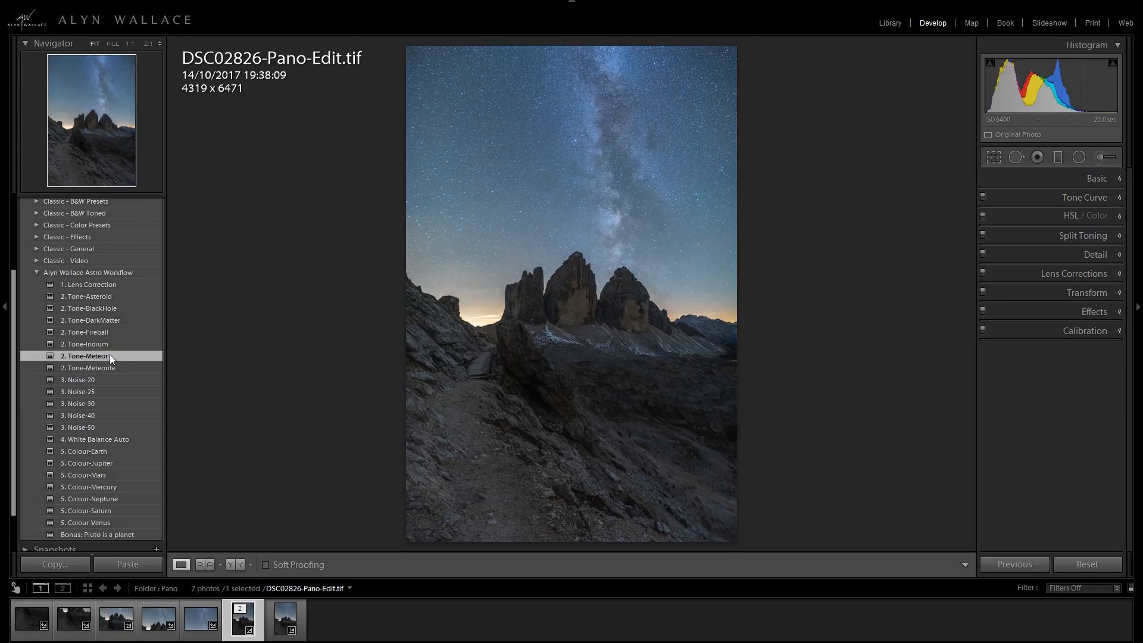
Step: Inspect the noise around the glowing horizon at 1:1 and apply the 3. Noise-20 preset
left_click(419, 292)
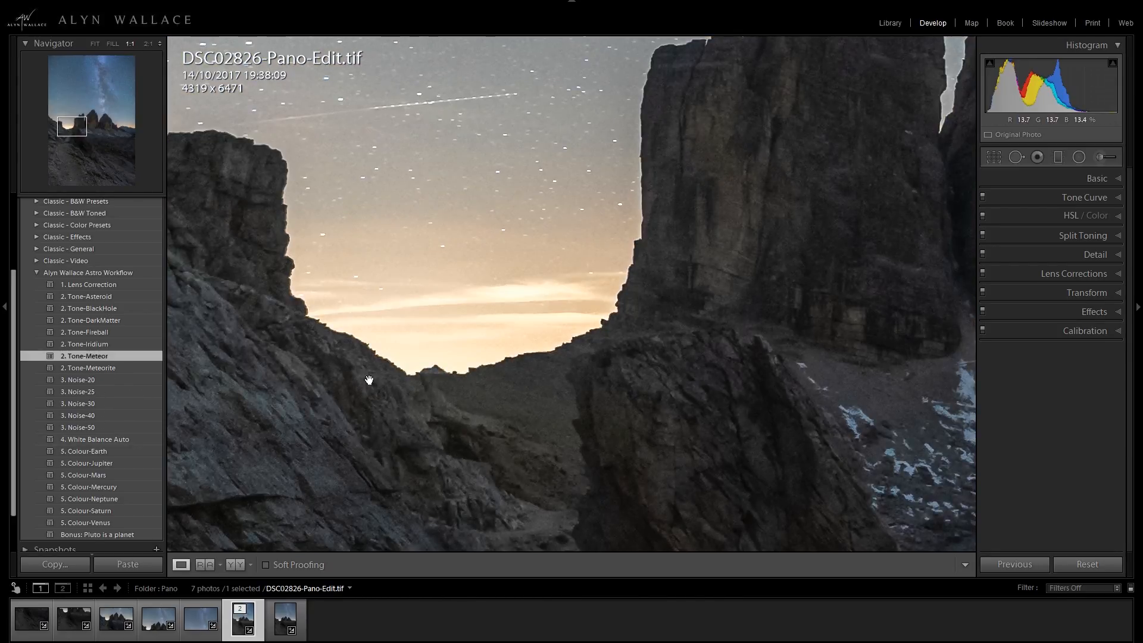
left_click(1117, 254)
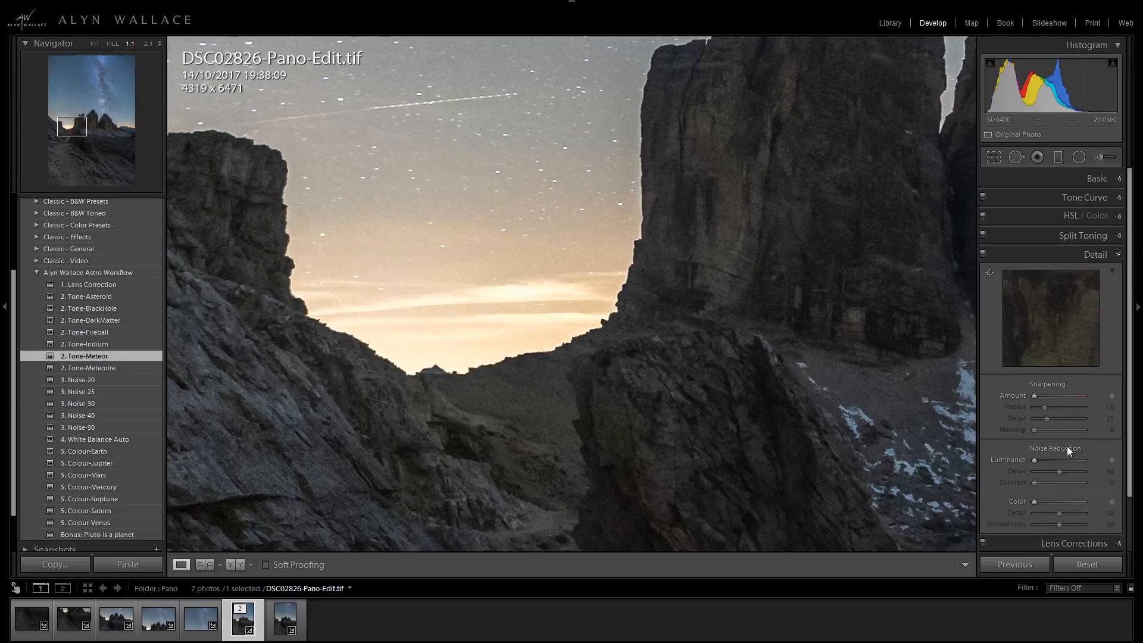
left_click(1123, 256)
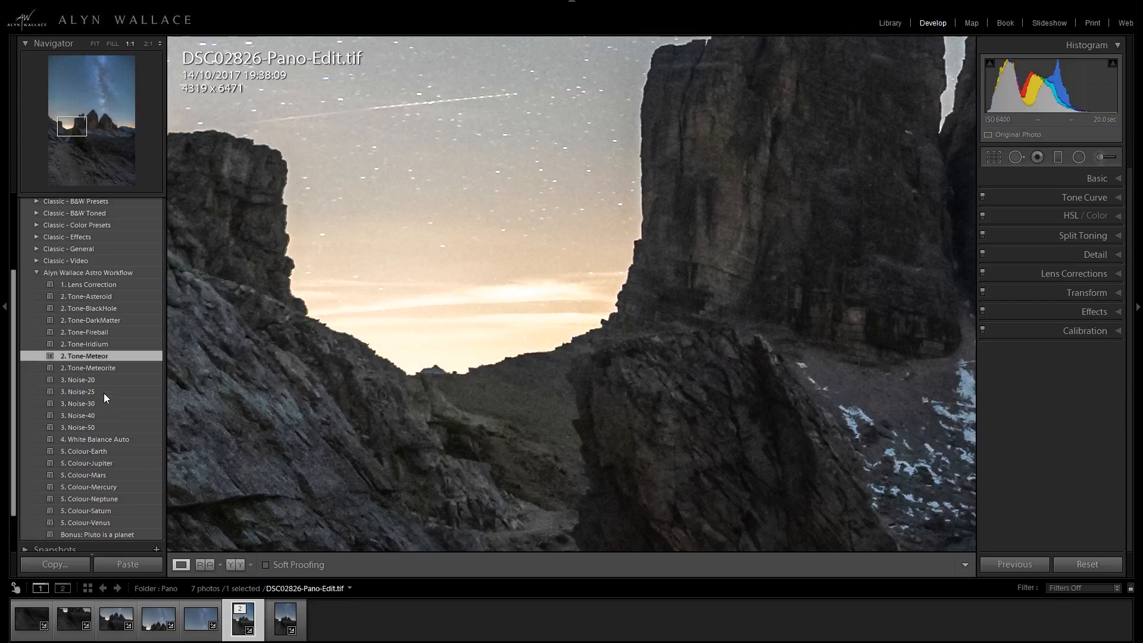
left_click(90, 380)
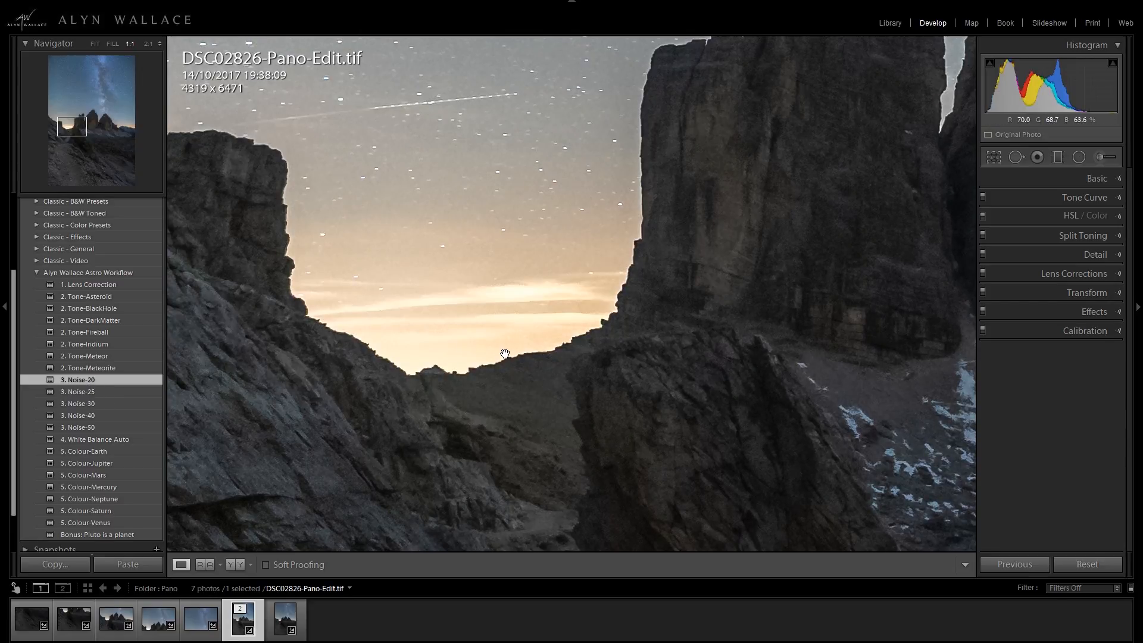
left_click(550, 343)
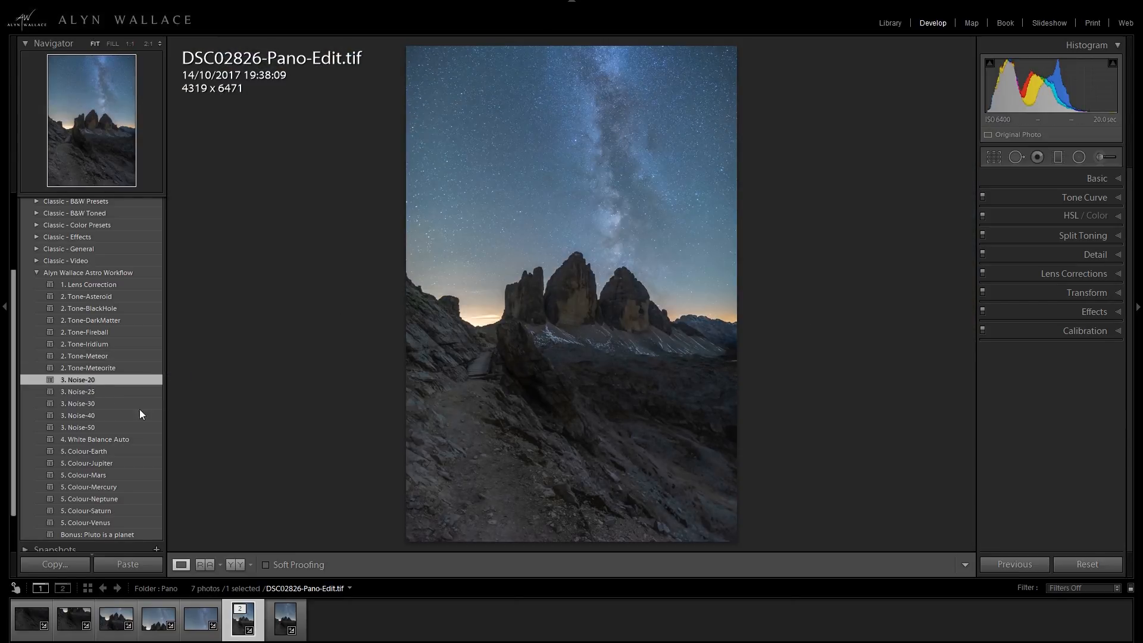
Step: Apply the 5. Colour-Venus preset to the panorama and collapse the preset group
scroll(126, 415, "down", 2)
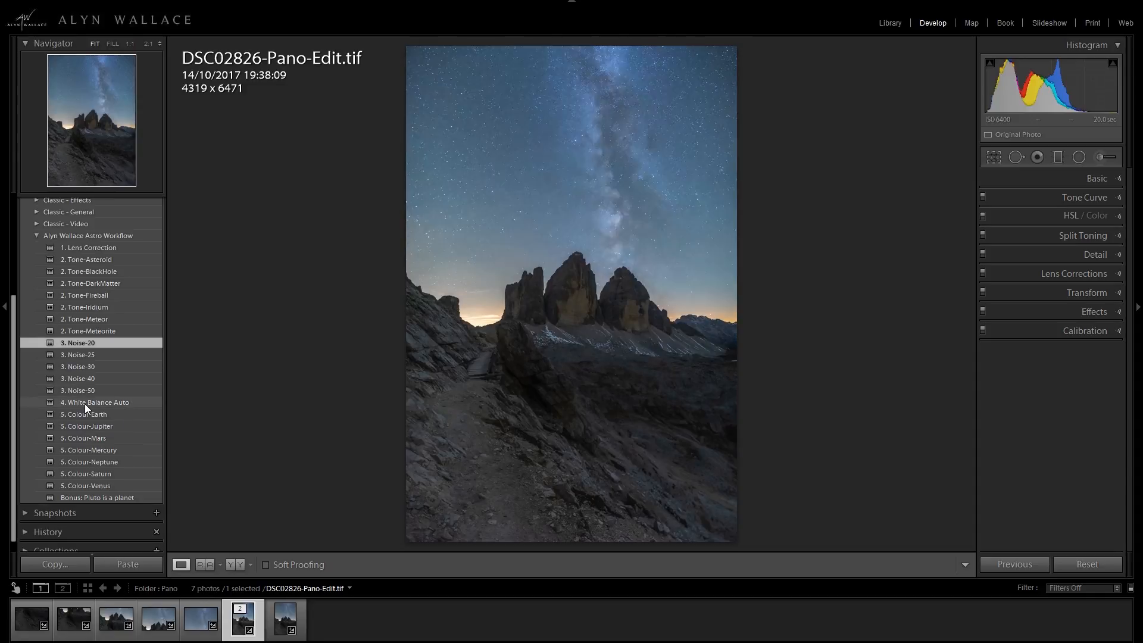
left_click(1112, 179)
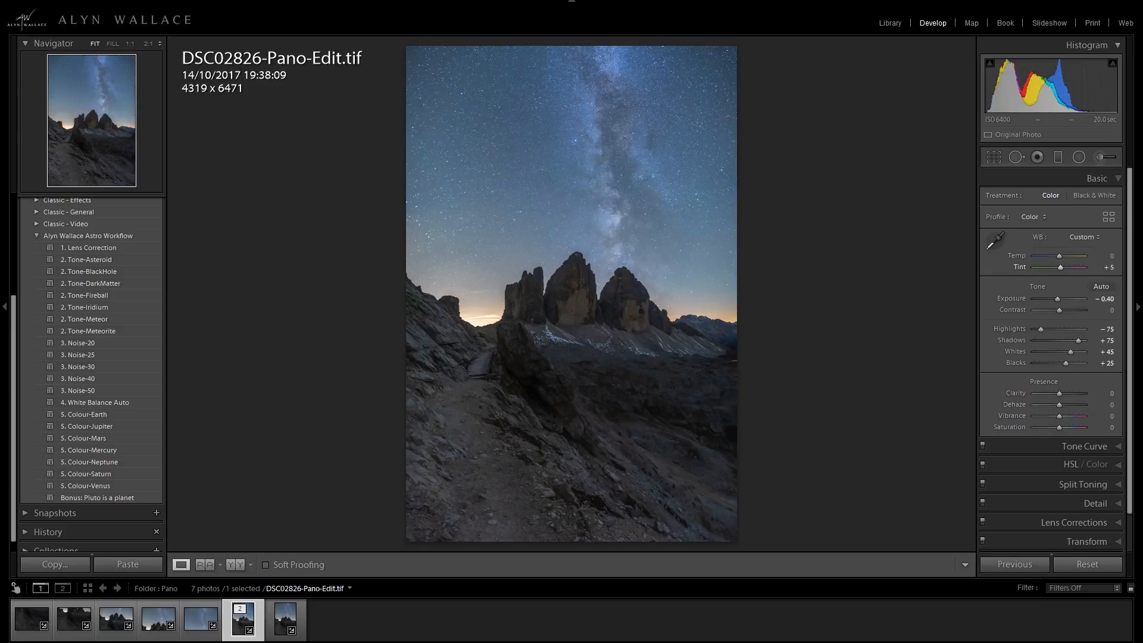
left_click(1118, 180)
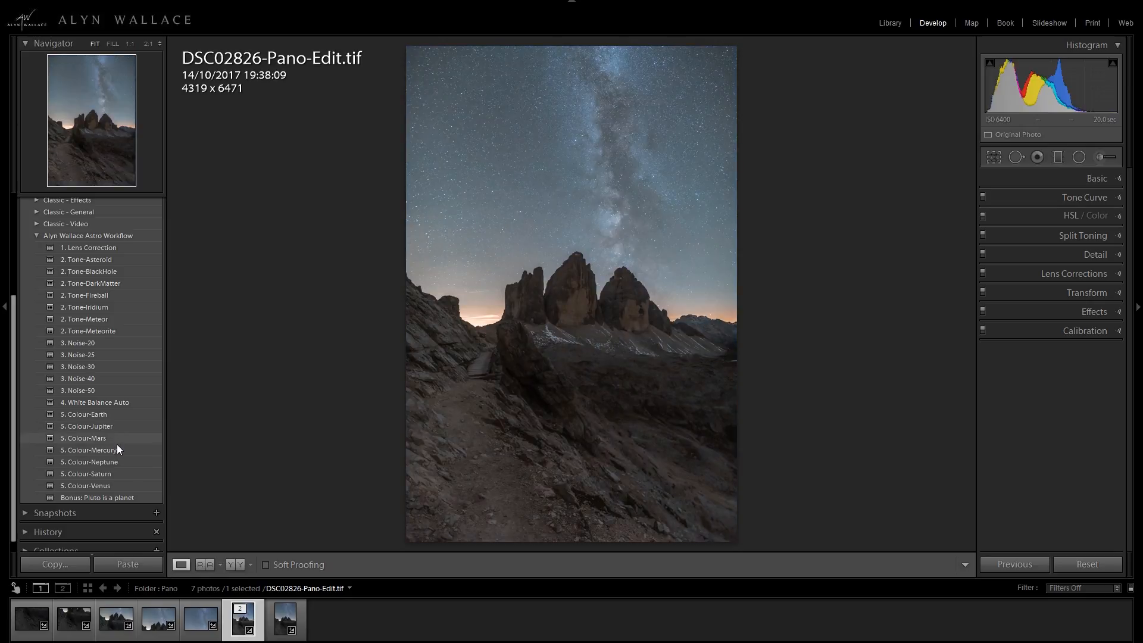
left_click(117, 484)
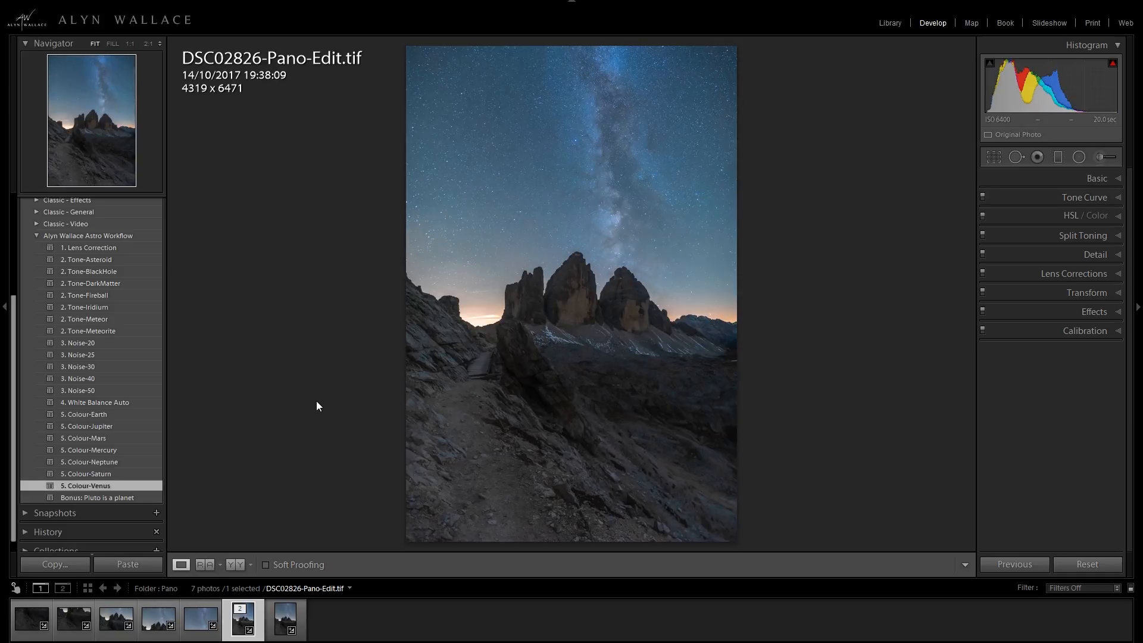
left_click(37, 235)
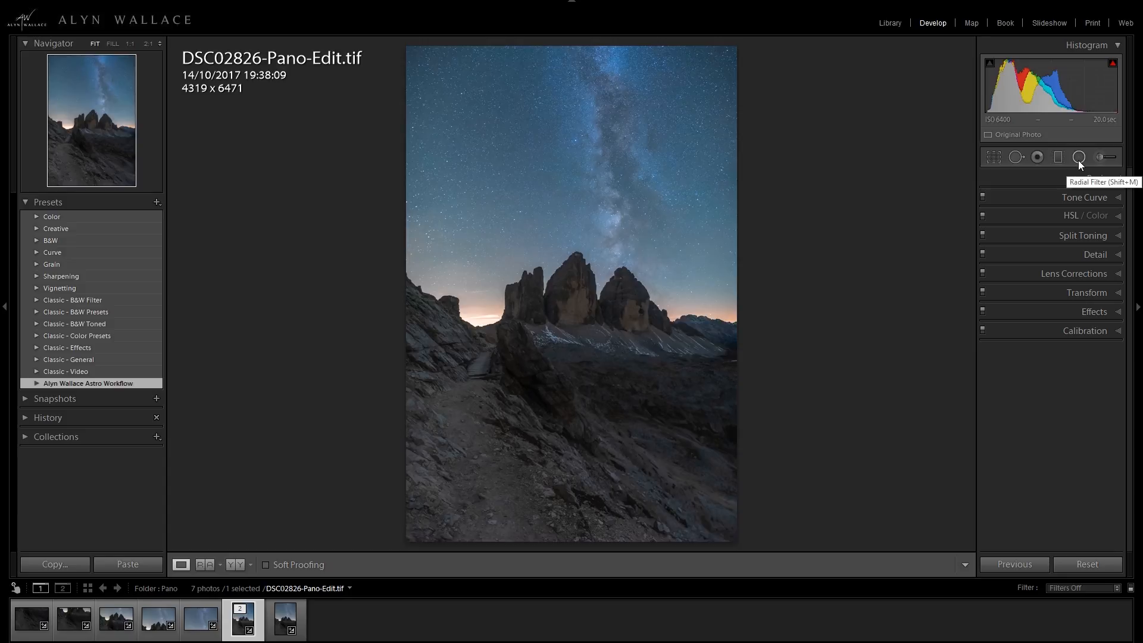
Step: Add a graduated filter with the AW-Darken-Sky effect over the sky down to the mountains, and reduce its Amount
left_click(1057, 157)
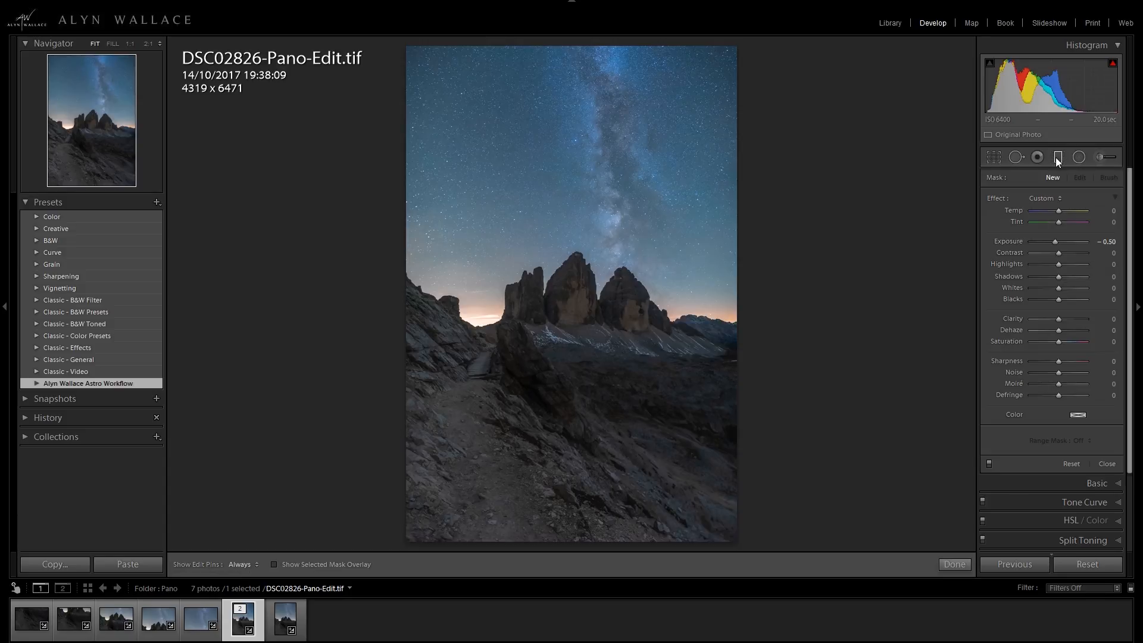
left_click(1056, 197)
left_click(1116, 197)
left_click(1056, 199)
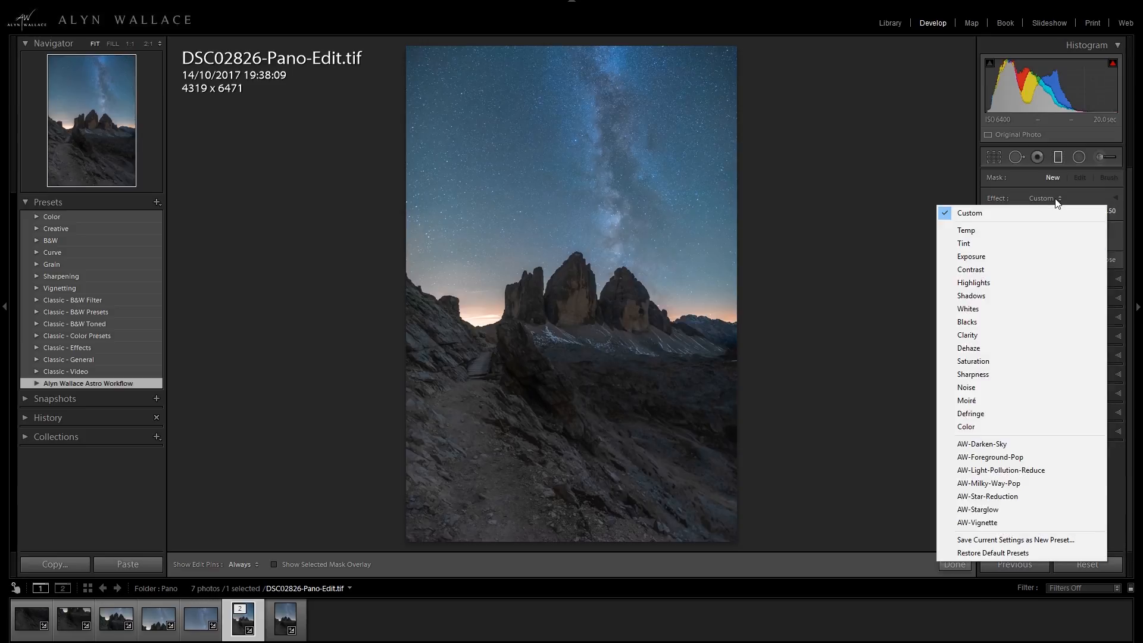
left_click(1024, 444)
left_click_drag(586, 269, 586, 351)
mouse_move(586, 271)
left_mouse_down()
mouse_move(592, 242)
mouse_move(589, 252)
left_mouse_up()
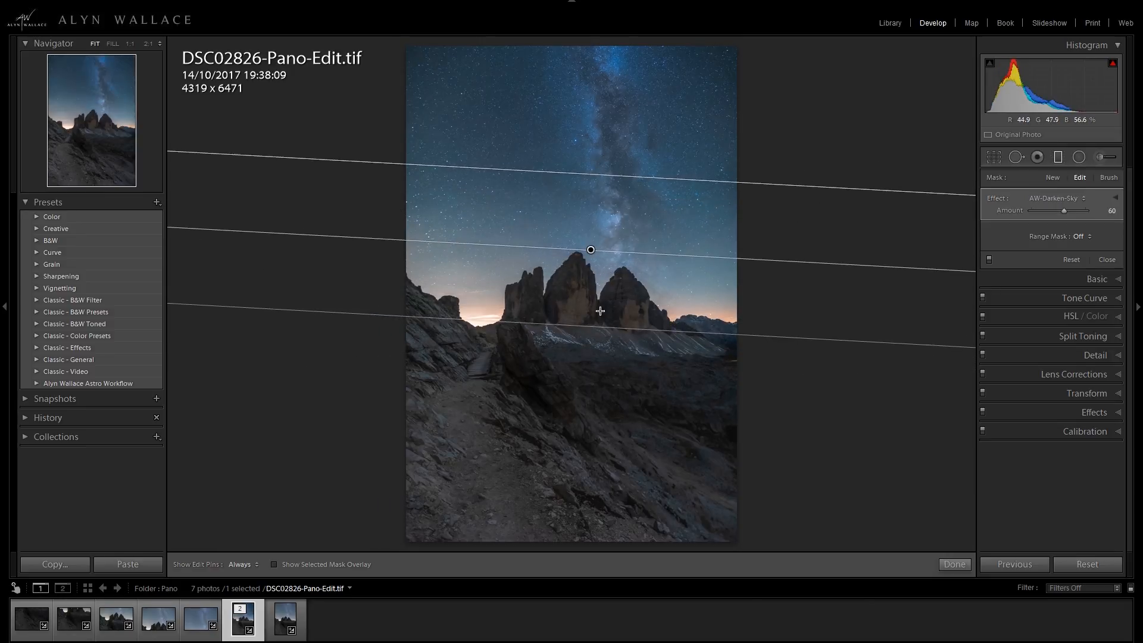
left_click_drag(595, 356, 595, 373)
mouse_move(591, 272)
left_mouse_down()
mouse_move(600, 233)
mouse_move(598, 252)
left_mouse_up()
left_click_drag(1063, 212, 1053, 220)
Step: Add a tall oval radial filter centred on the peaks with the AW-Vignette effect and set its Amount to 56
left_click(1079, 157)
left_click(1077, 200)
left_click(1123, 198)
left_click(1116, 198)
left_click(1085, 199)
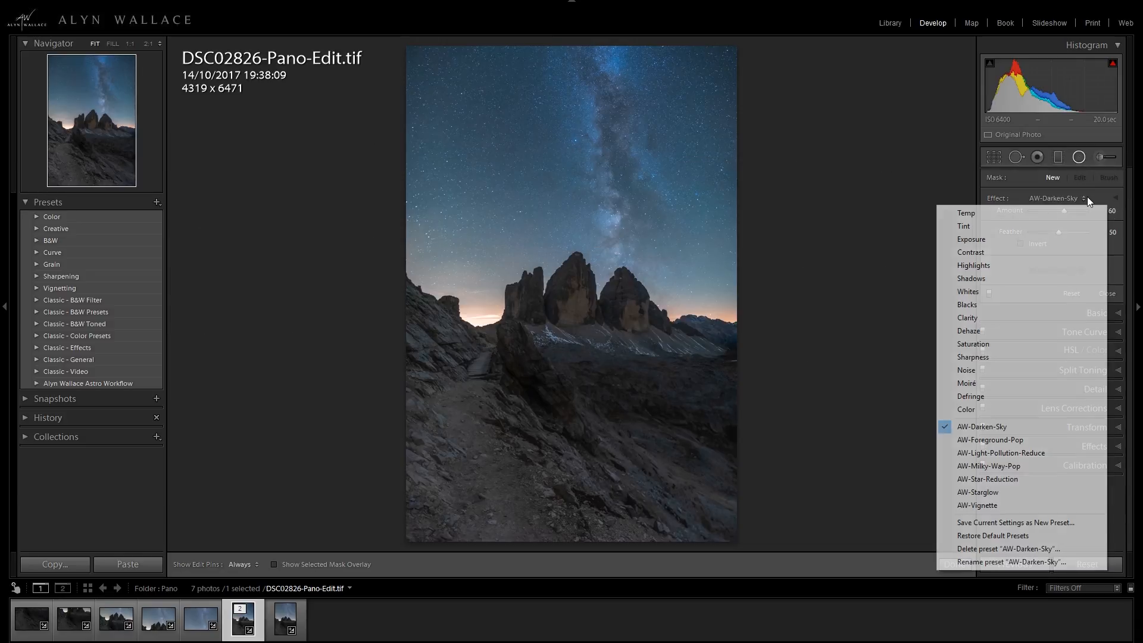
left_click(1036, 505)
left_click_drag(574, 319, 694, 512)
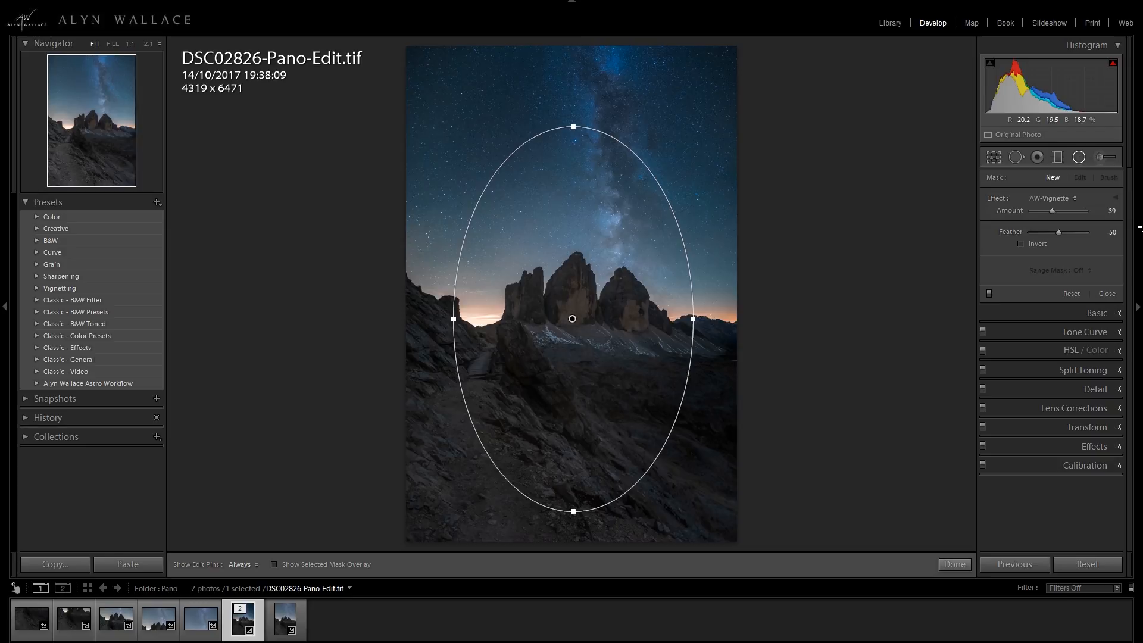
left_click_drag(1053, 211, 1062, 211)
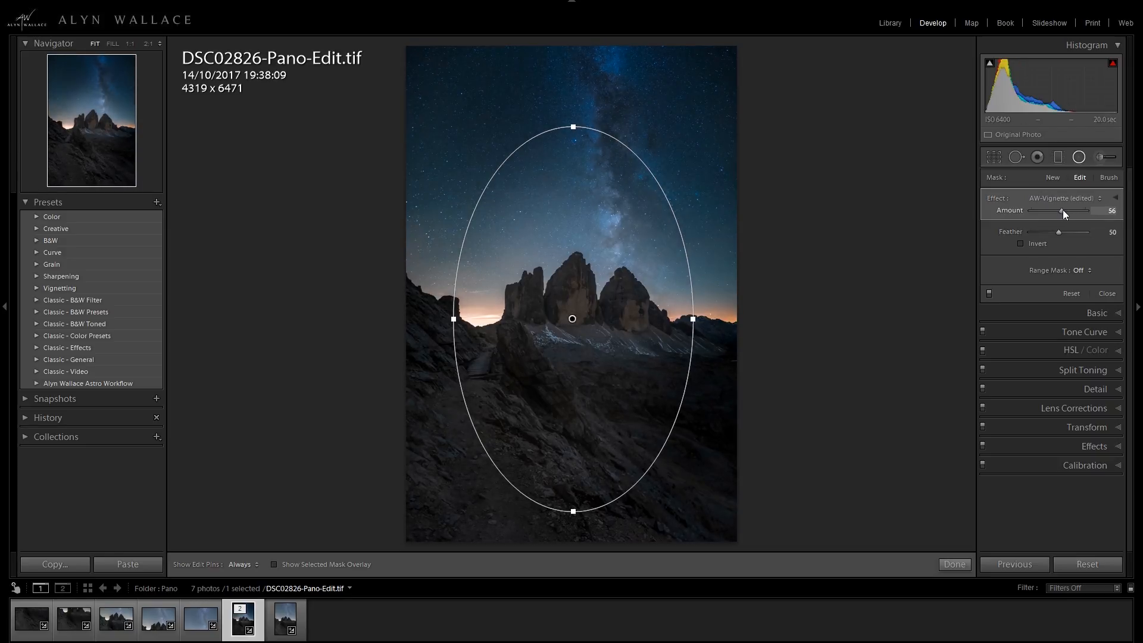
left_click(955, 564)
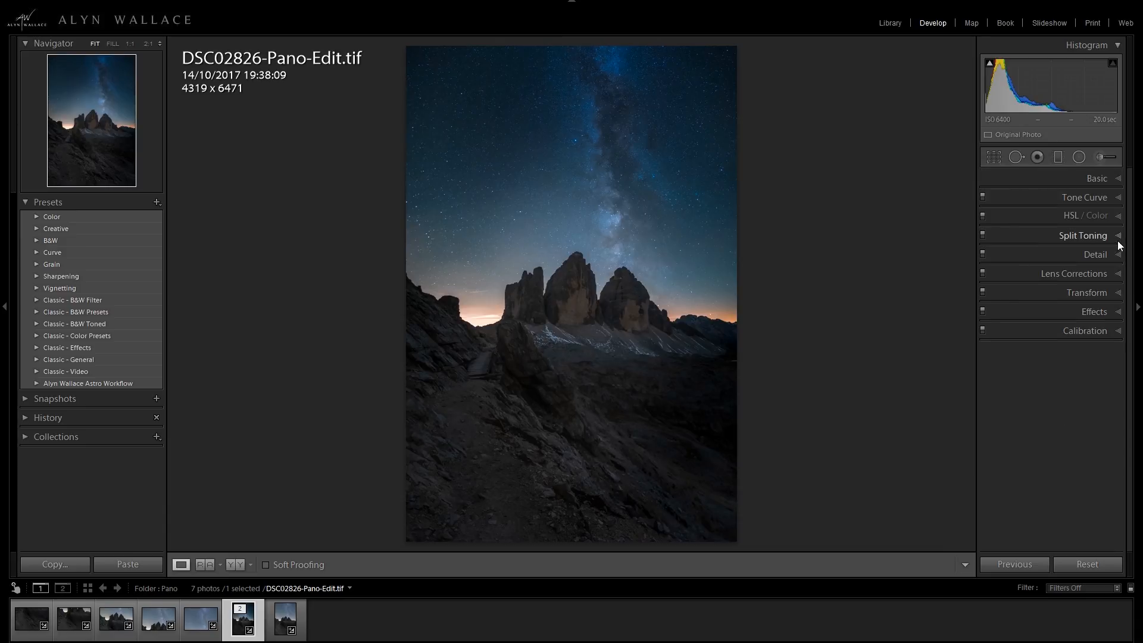
Step: Set the HSL hue to +11 for Aqua and +29 for Blue, and the Blue saturation to -29
left_click(1077, 215)
mouse_move(1067, 322)
left_mouse_down()
mouse_move(1058, 321)
mouse_move(1069, 326)
mouse_move(1065, 310)
left_mouse_up()
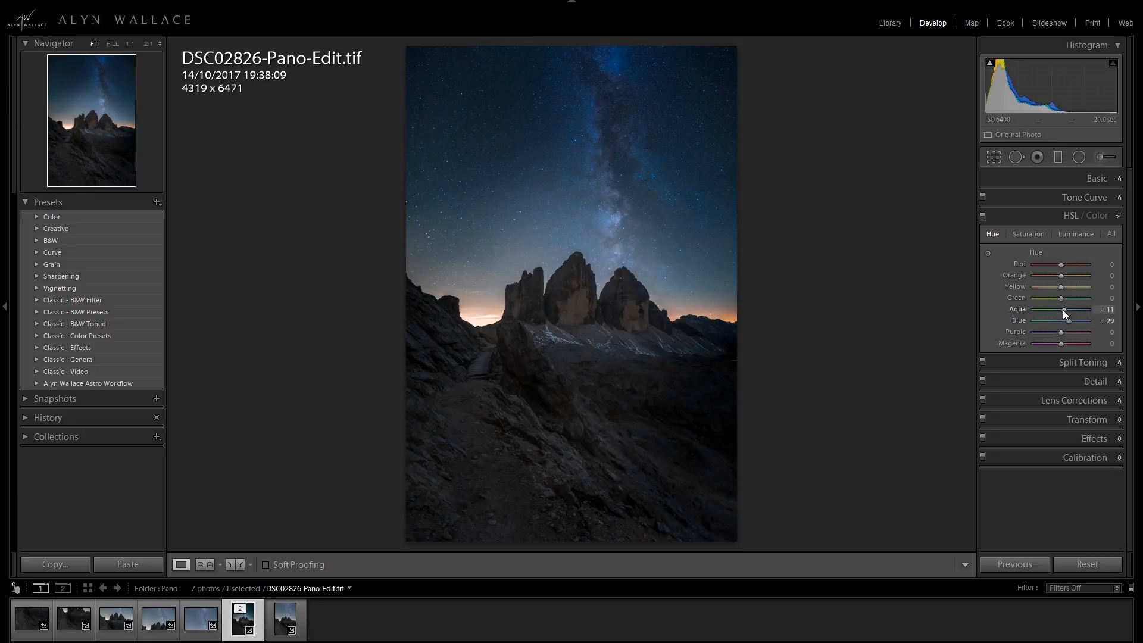
left_click(1036, 235)
left_click_drag(1063, 322, 1052, 323)
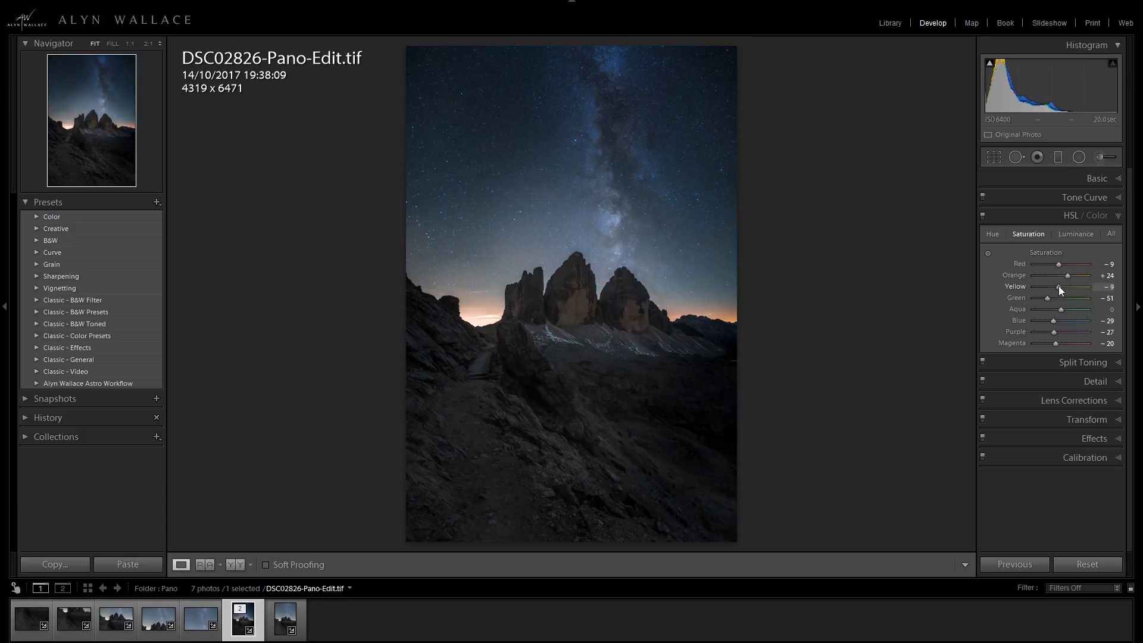
left_click(1123, 215)
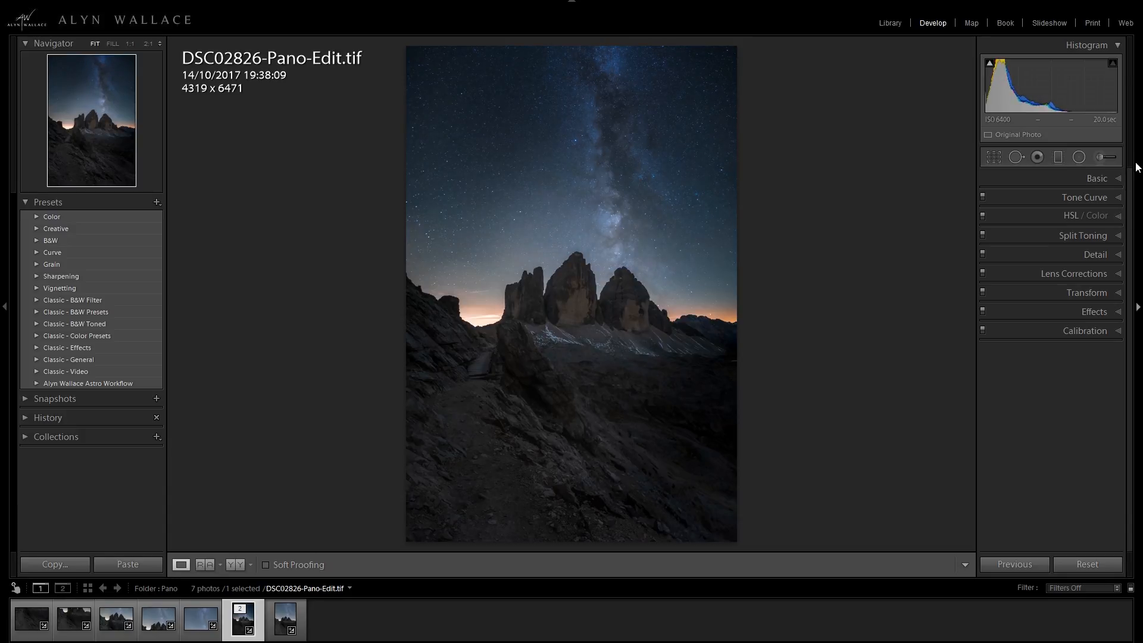
Step: Paint the AW-Milky-Way-Pop effect along the Milky Way with a size 7.0 adjustment brush, keeping the Amount at 50
left_click(1099, 156)
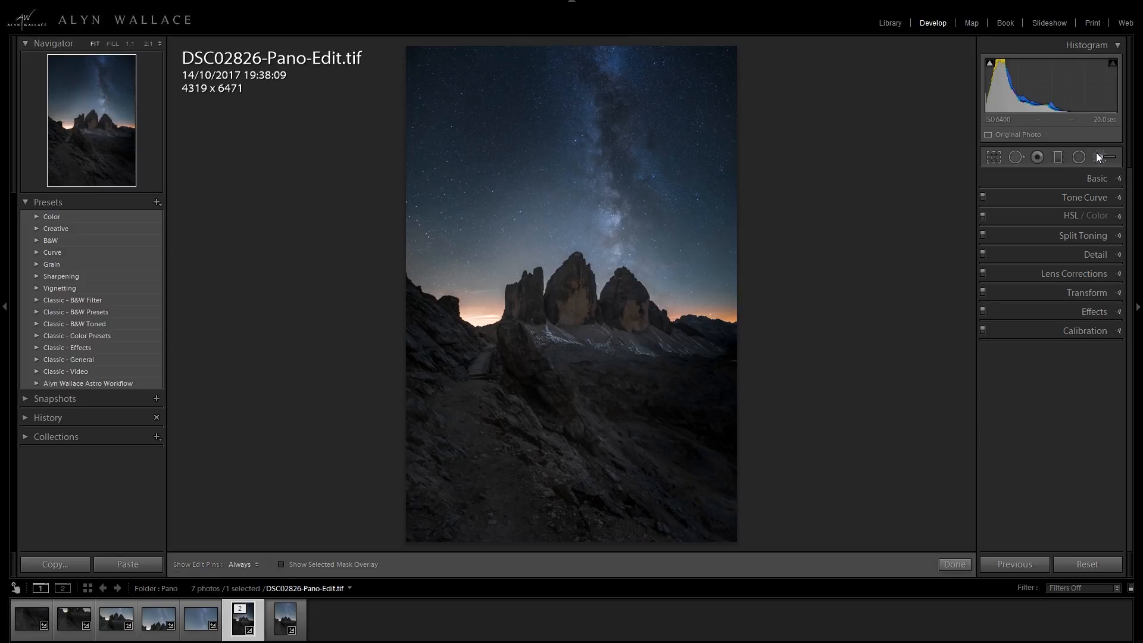
left_click(1113, 196)
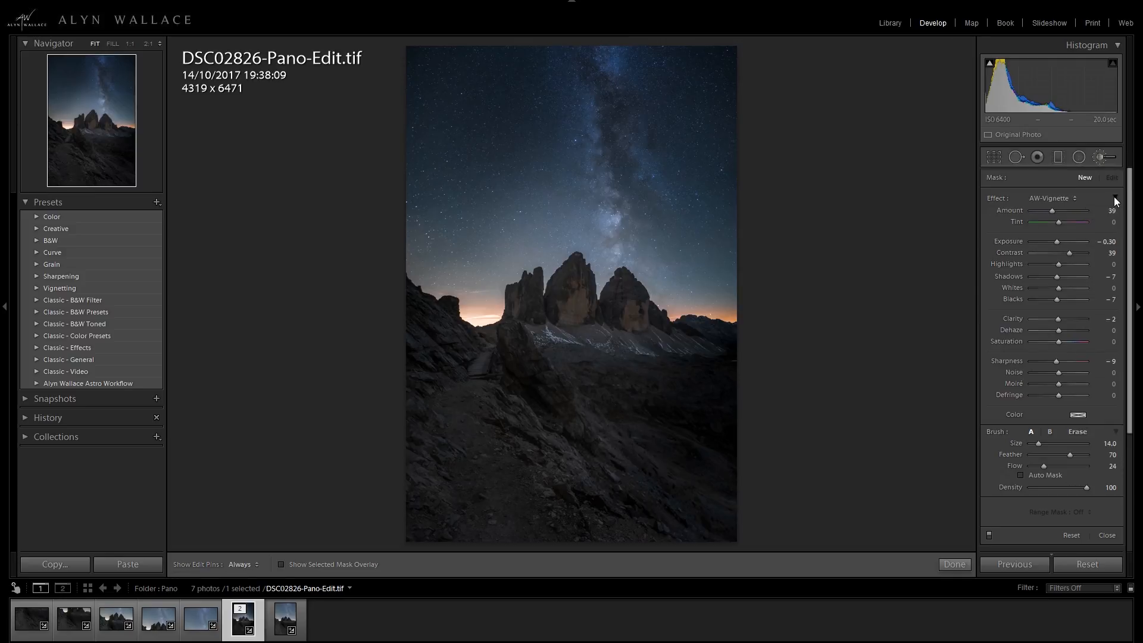
left_click(1075, 199)
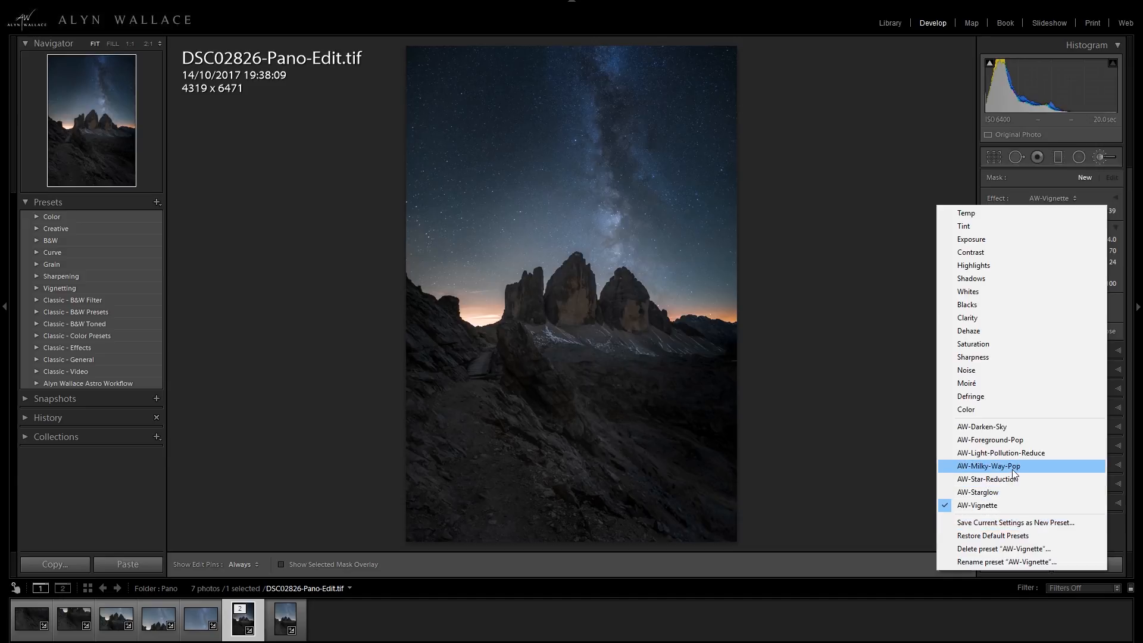
left_click(989, 467)
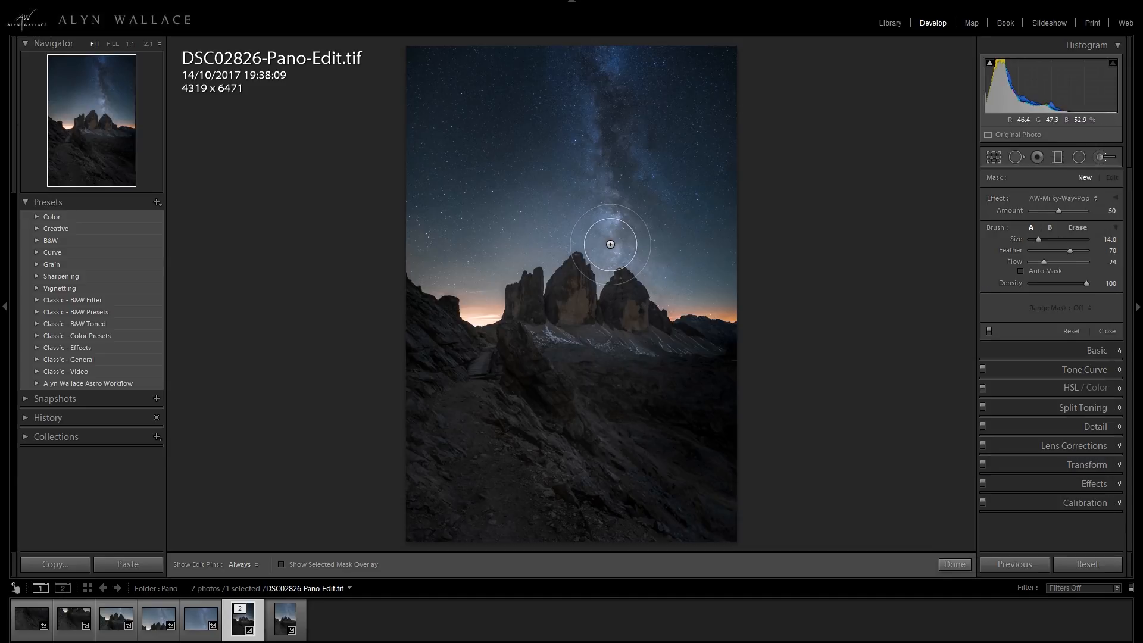
scroll(611, 245, "down", 5)
key("h")
mouse_move(621, 249)
left_mouse_down()
mouse_move(603, 68)
mouse_move(608, 118)
mouse_move(615, 104)
mouse_move(594, 194)
mouse_move(612, 177)
mouse_move(592, 222)
mouse_move(676, 217)
mouse_move(578, 173)
left_mouse_up()
key("h")
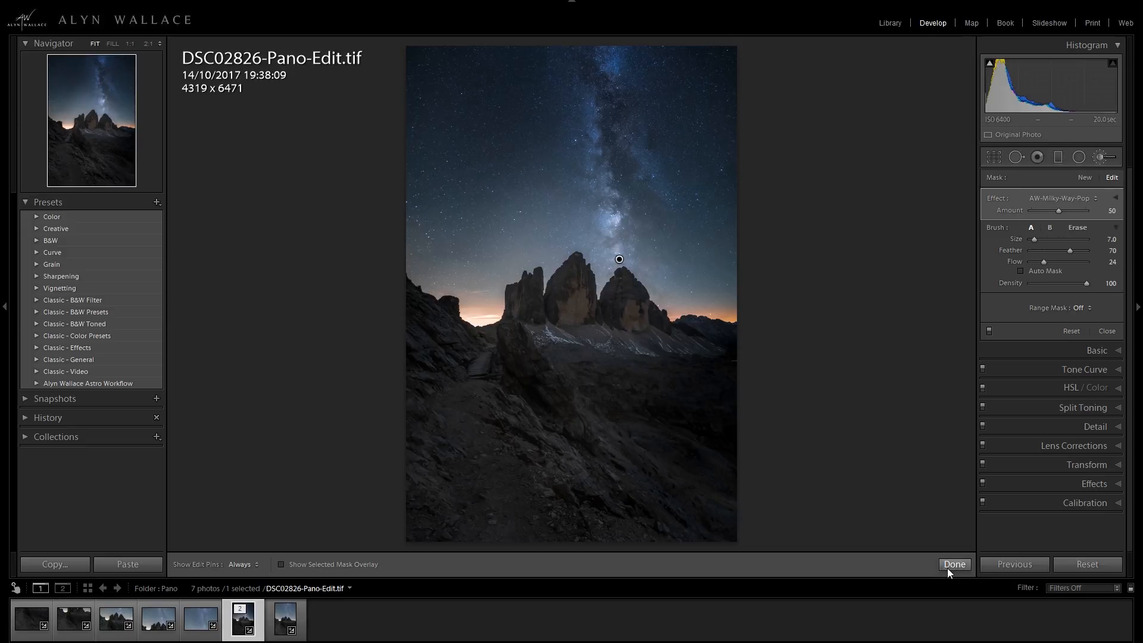
left_click(948, 565)
Step: Add a second, larger AW-Vignette radial filter around the peaks, nearly filling the frame, with its Amount at 27
left_click(1078, 157)
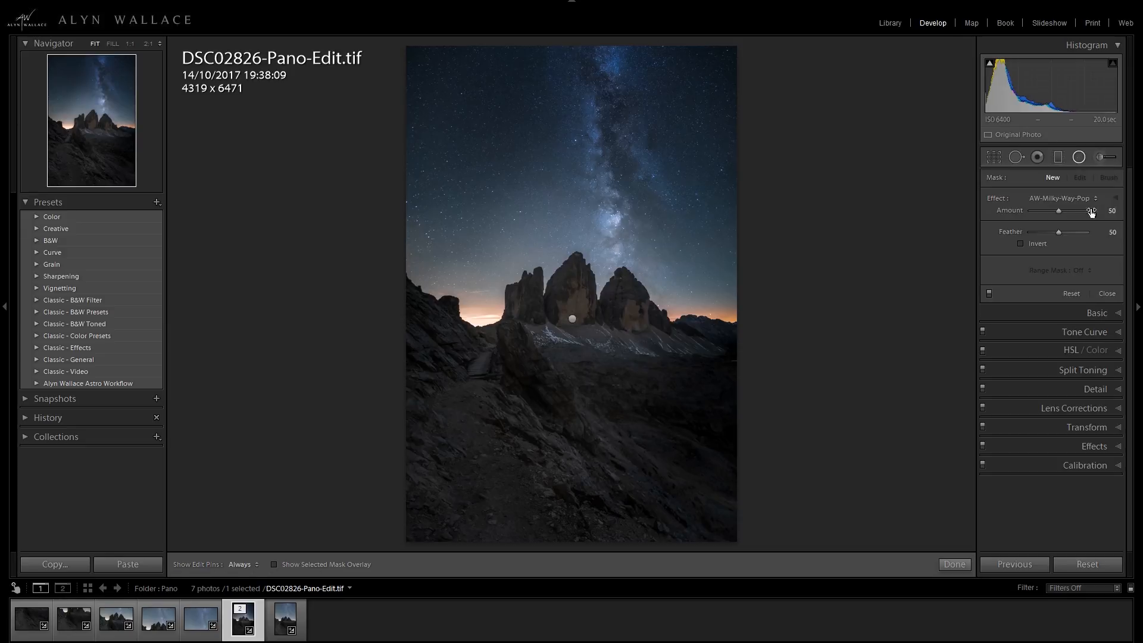
left_click(1066, 199)
left_click(1014, 505)
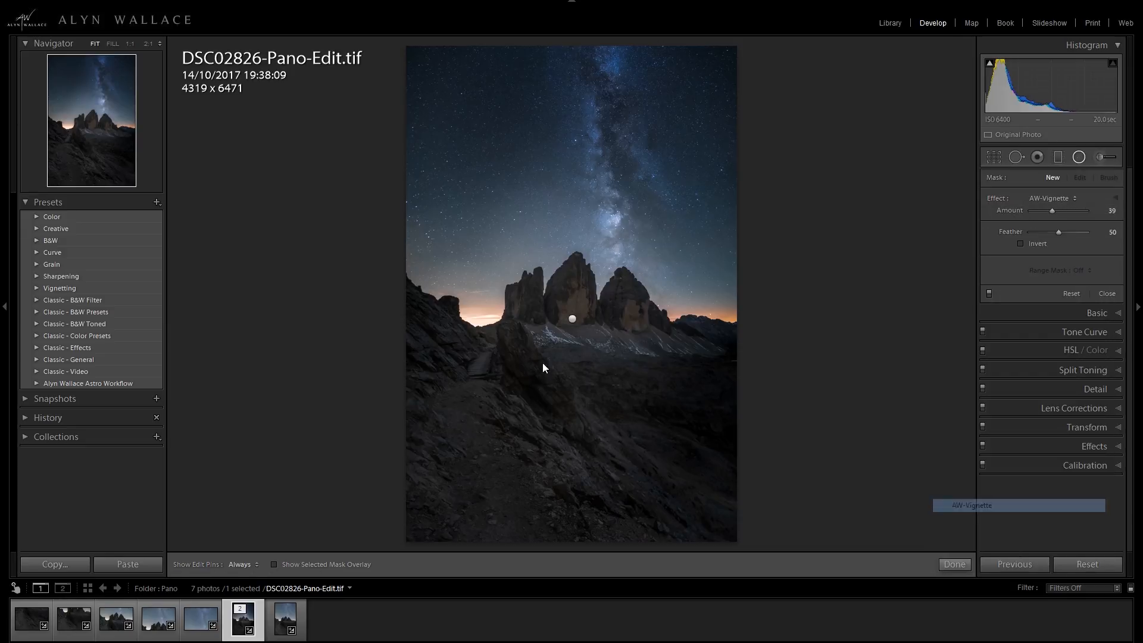
left_click_drag(571, 308, 731, 546)
left_click_drag(1050, 210, 1044, 211)
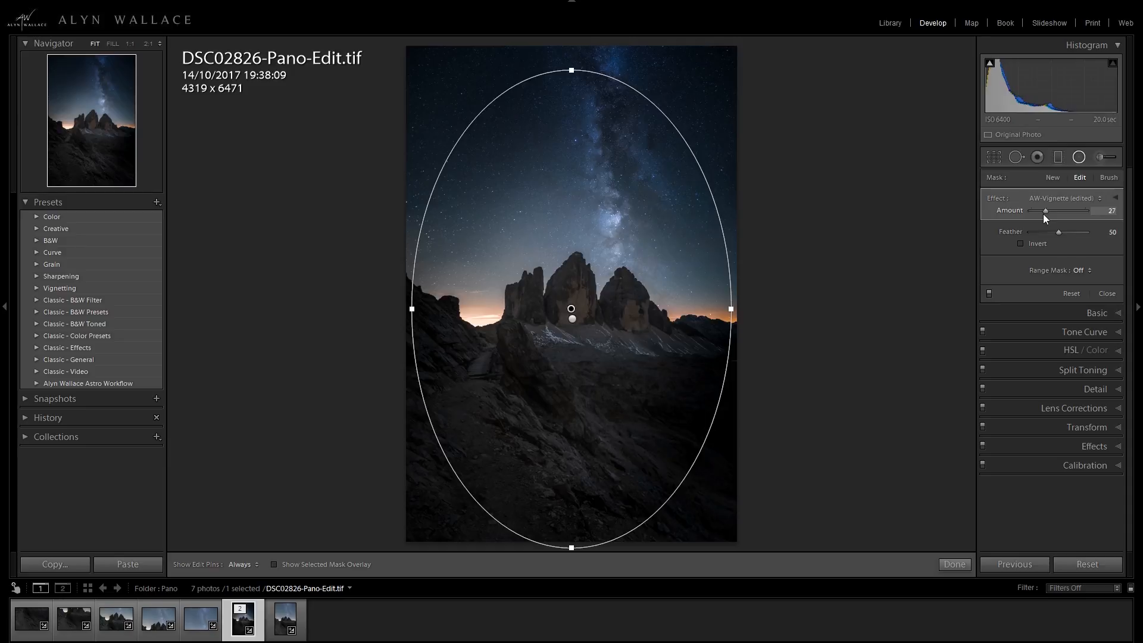
left_click(954, 564)
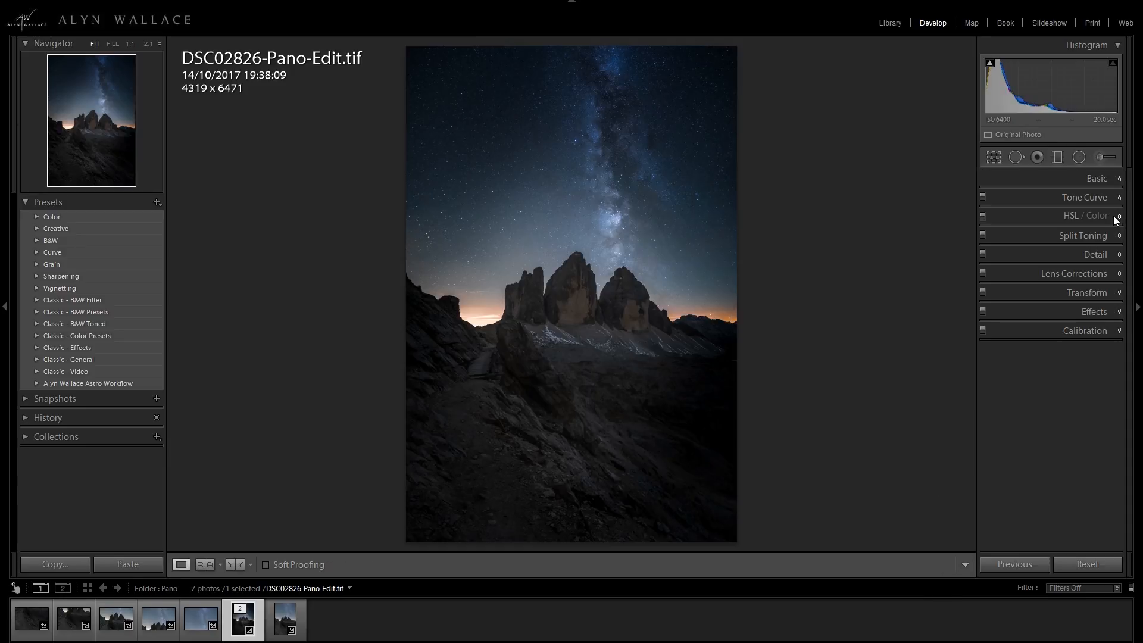
Step: Raise the overall Whites to +50
left_click(1116, 180)
left_click_drag(1073, 354, 1074, 354)
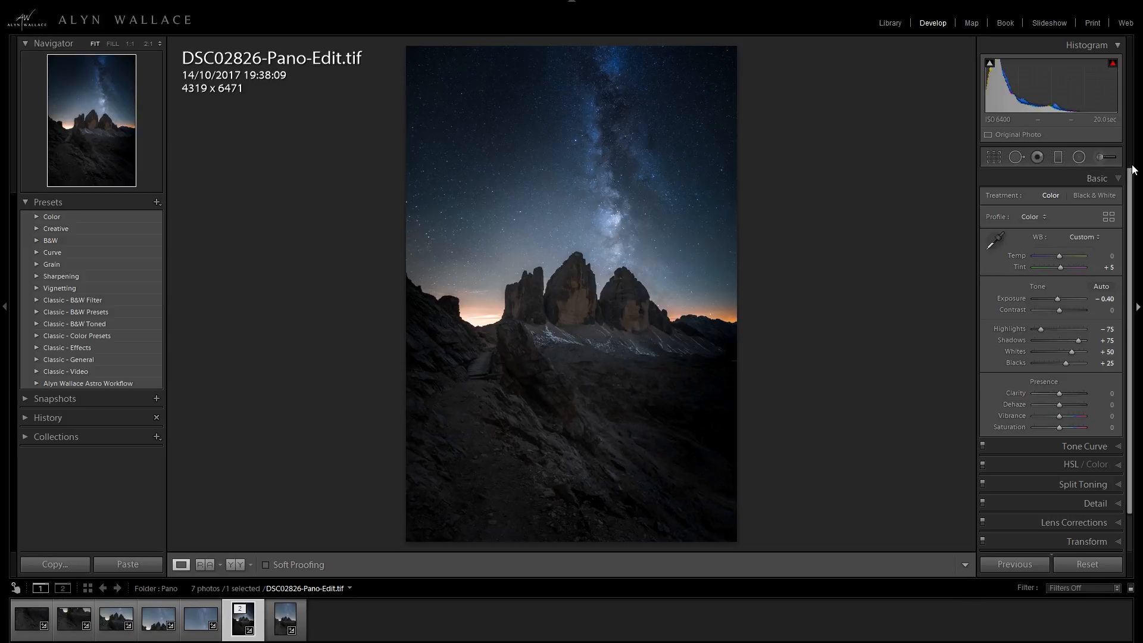
Step: Try painting the AW-Light-Pollution-Reduce effect on the horizon glow beside the peaks with a size 4.0 brush
left_click(1106, 158)
left_click(1069, 196)
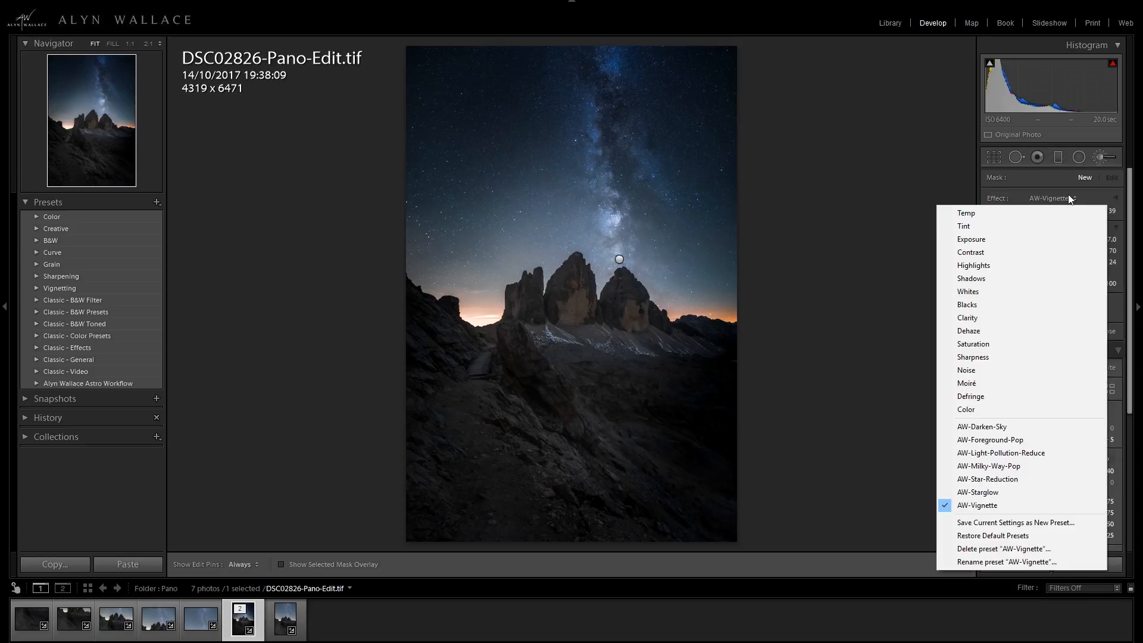
left_click(1016, 457)
scroll(708, 310, "down", 4)
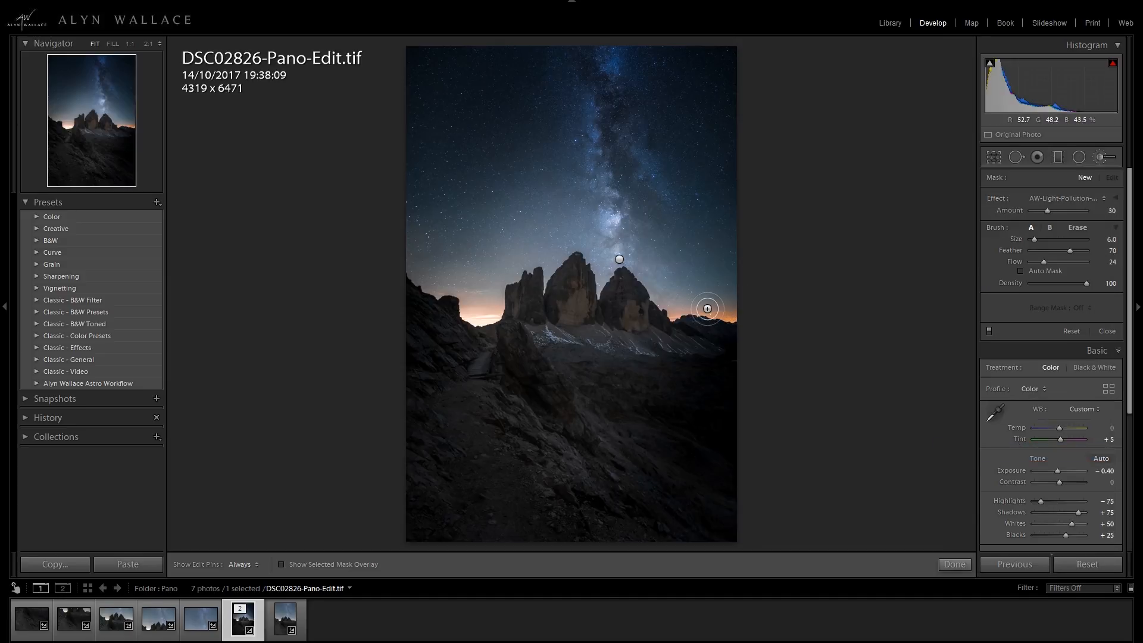
key("h")
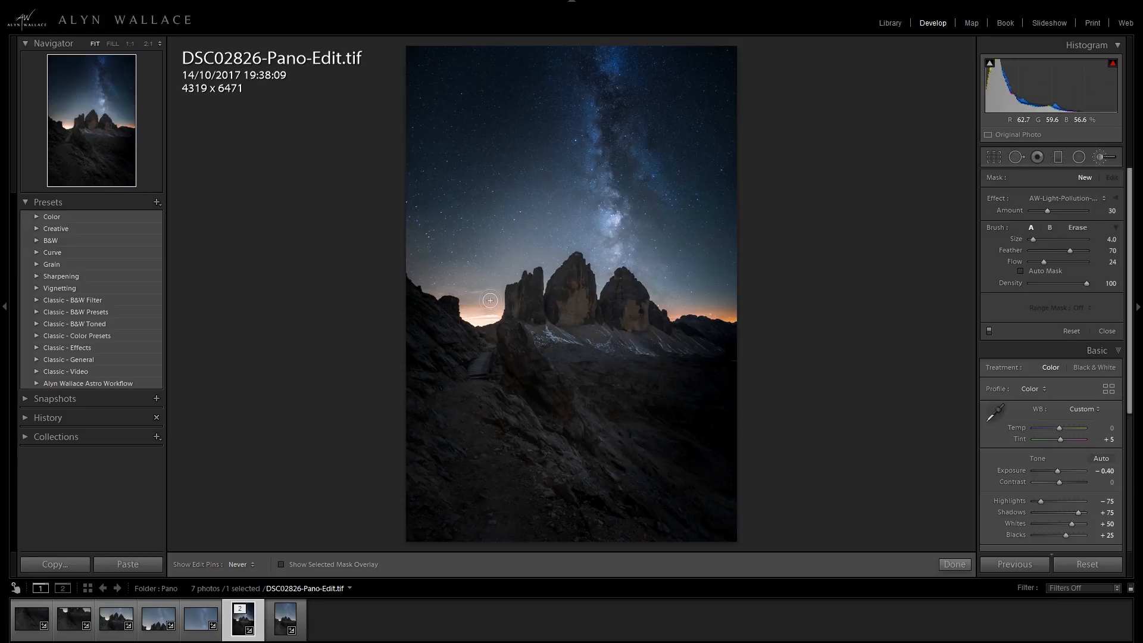
key("h")
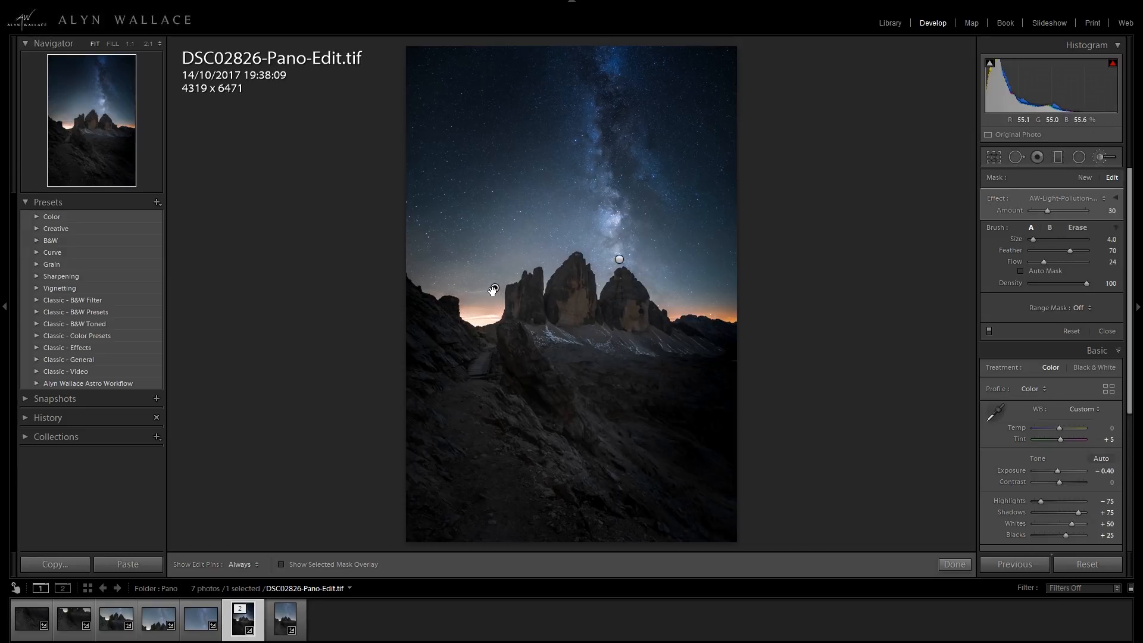
left_click(1109, 158)
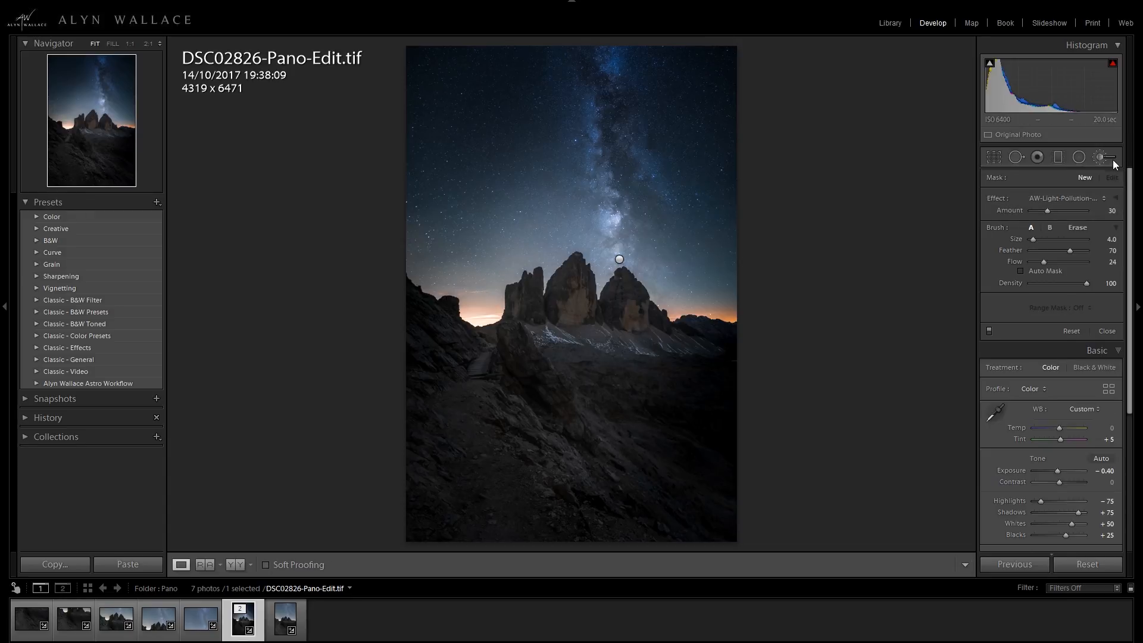
left_click(1094, 237)
left_click(1113, 187)
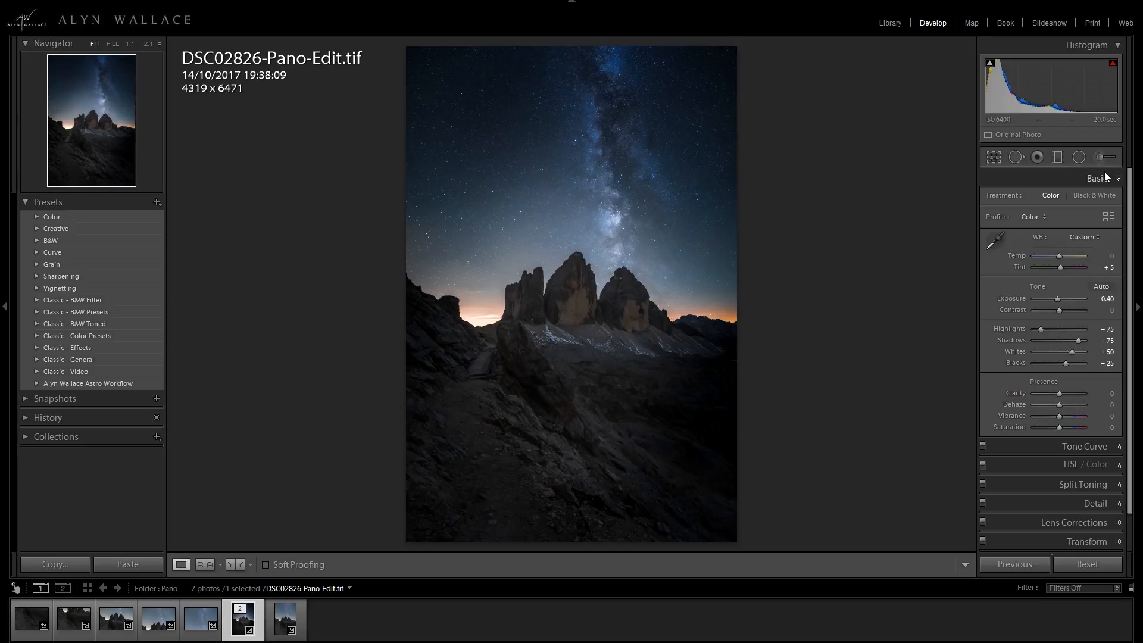
Step: Paint the AW-Foreground-Pop effect over the foreground rocks and slope with a size 11.0 brush at Amount 40
left_click(1105, 159)
left_click(1093, 198)
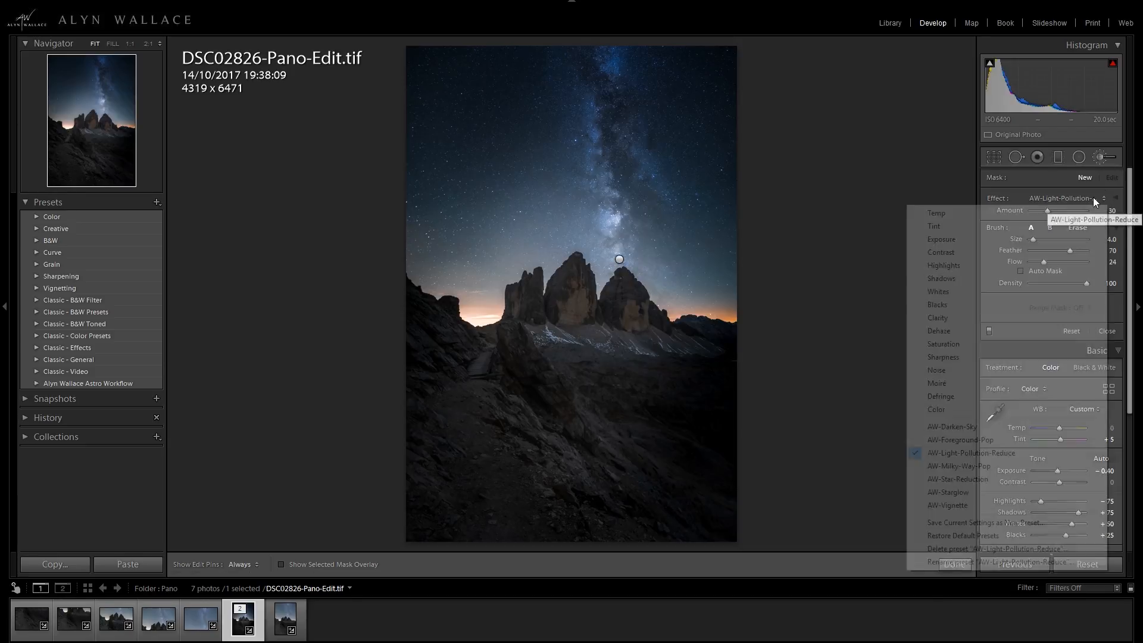
left_click(1021, 441)
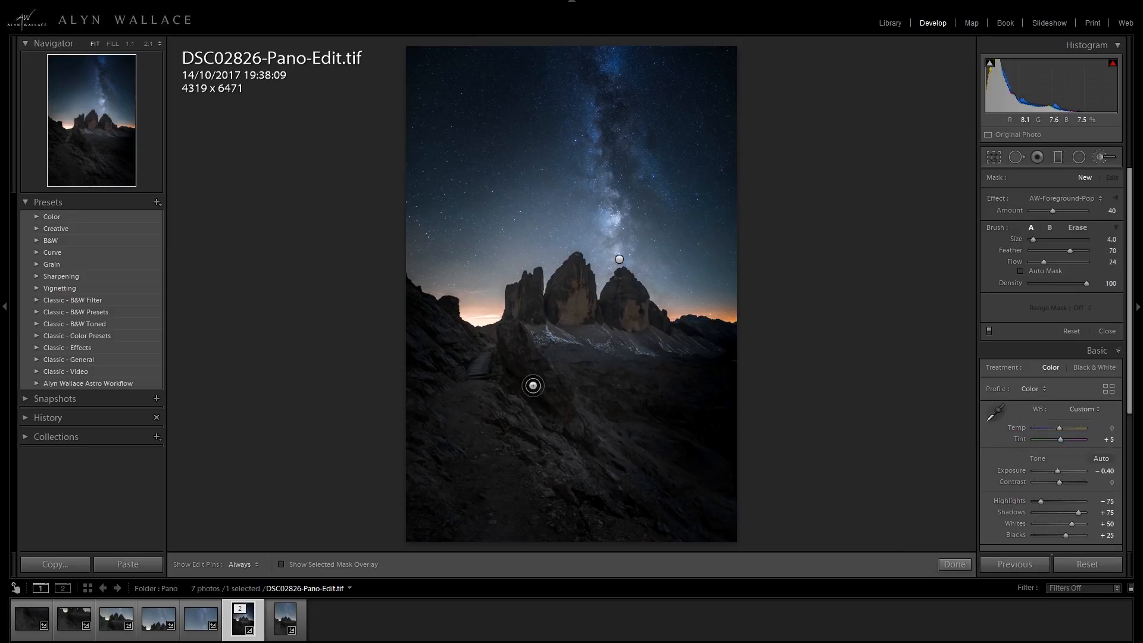
scroll(533, 386, "up", 7)
mouse_move(542, 440)
left_mouse_down()
mouse_move(520, 413)
mouse_move(468, 396)
mouse_move(577, 500)
left_mouse_up()
mouse_move(644, 520)
left_mouse_down()
mouse_move(443, 366)
mouse_move(593, 565)
left_mouse_up()
key("h")
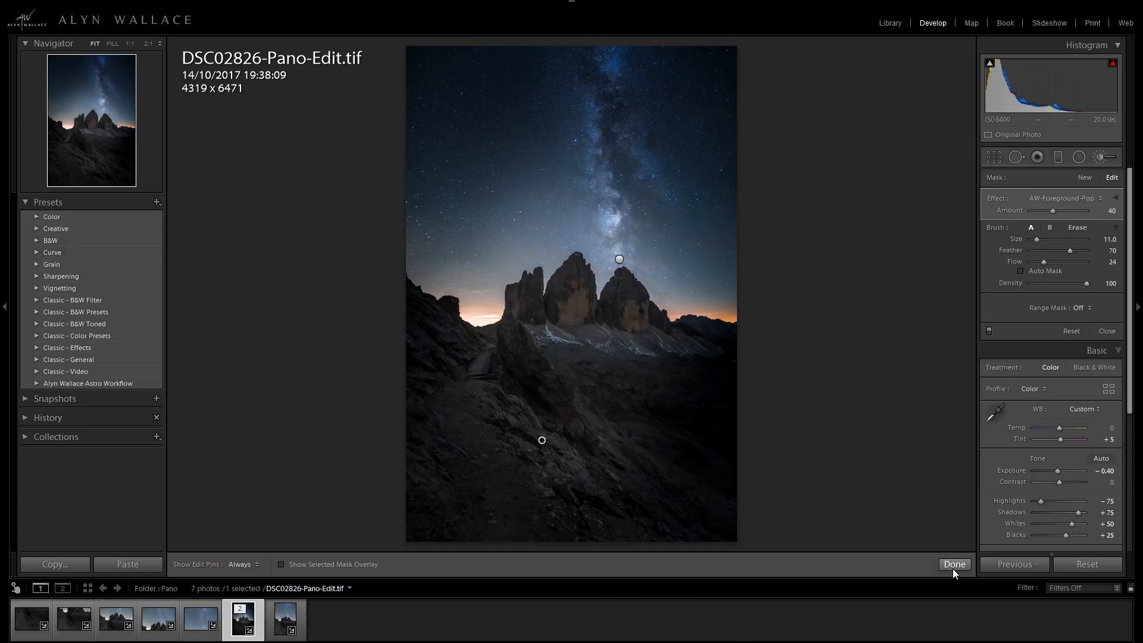
left_click(953, 569)
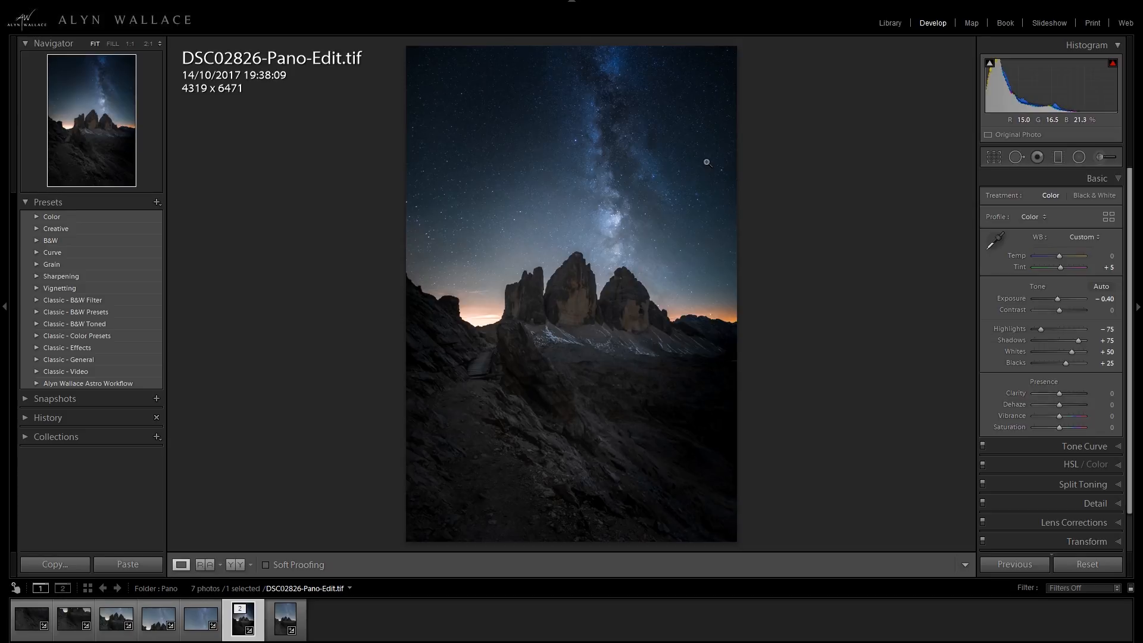
left_click(25, 203)
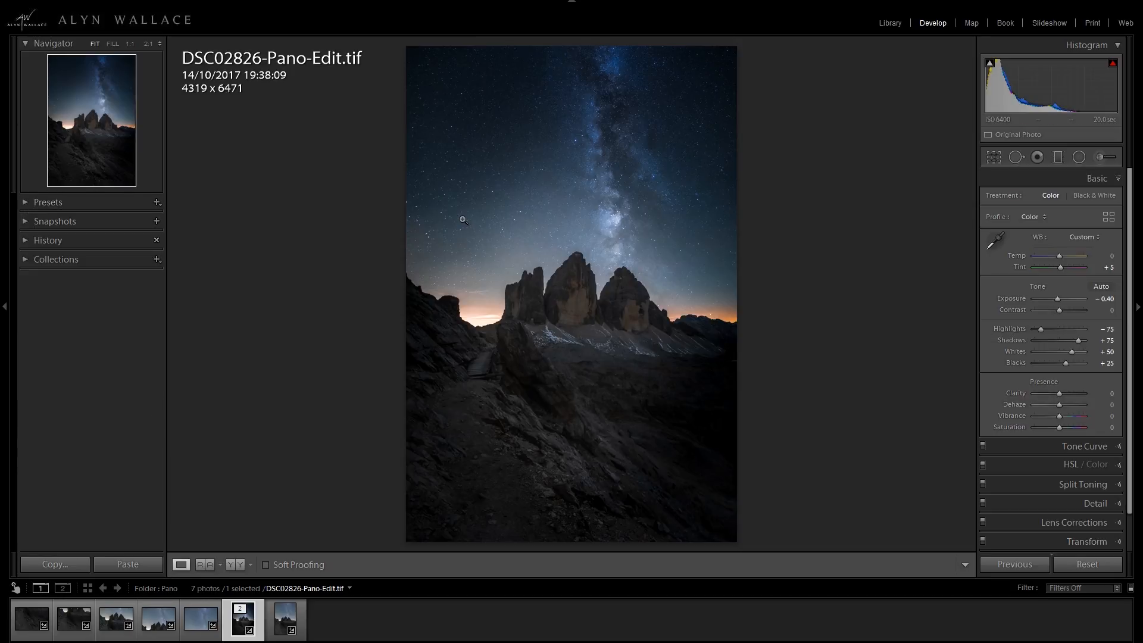